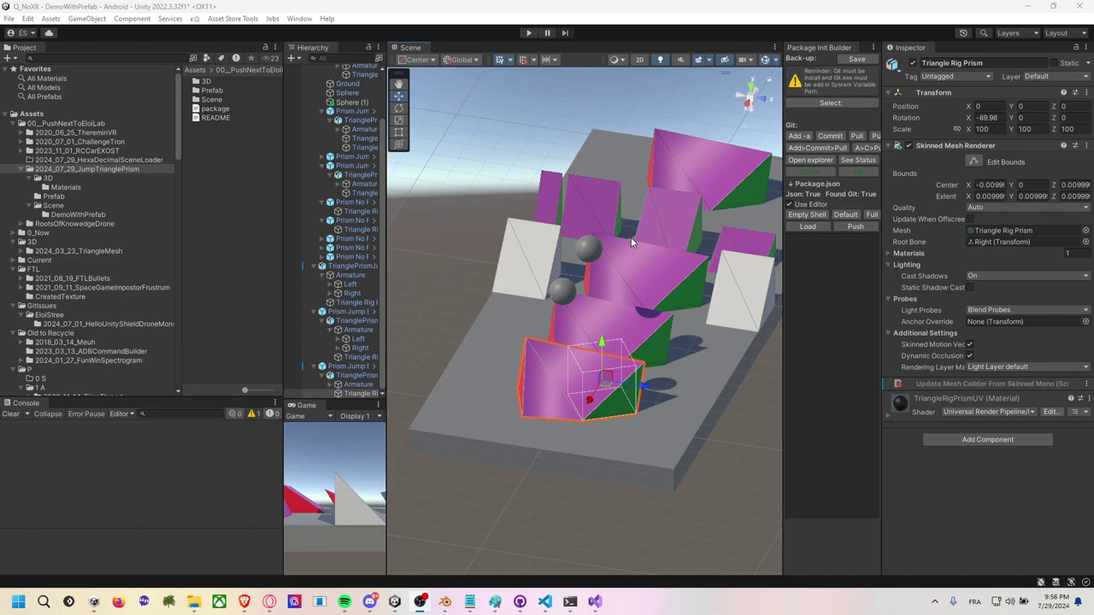
Stretch the Triangle Rig Prism (1) copy to a larger size with the Rect tool
click(690, 225)
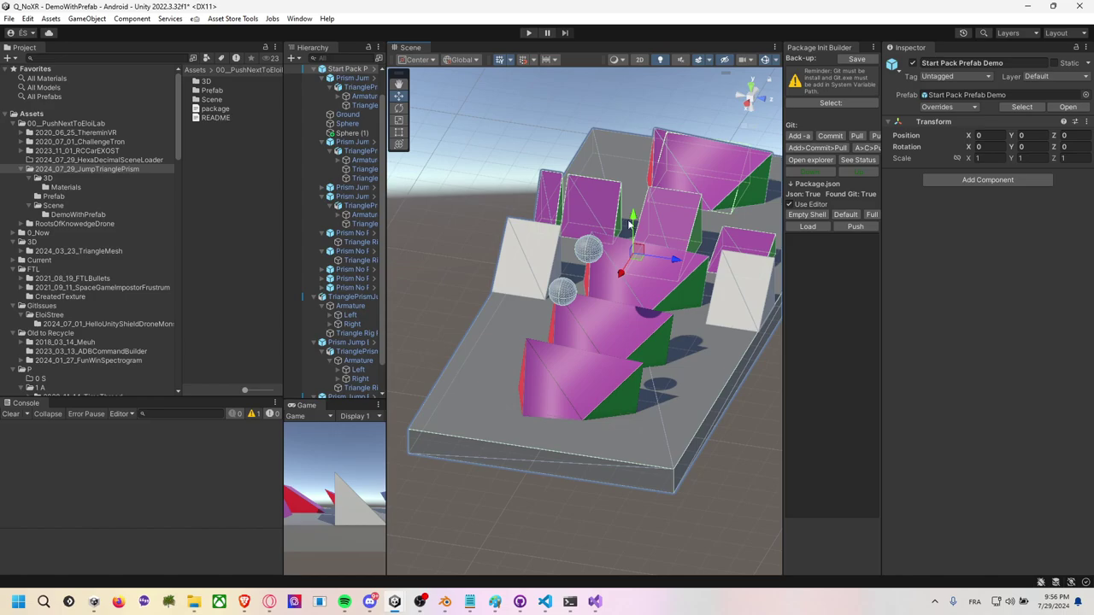
click(694, 239)
key(t)
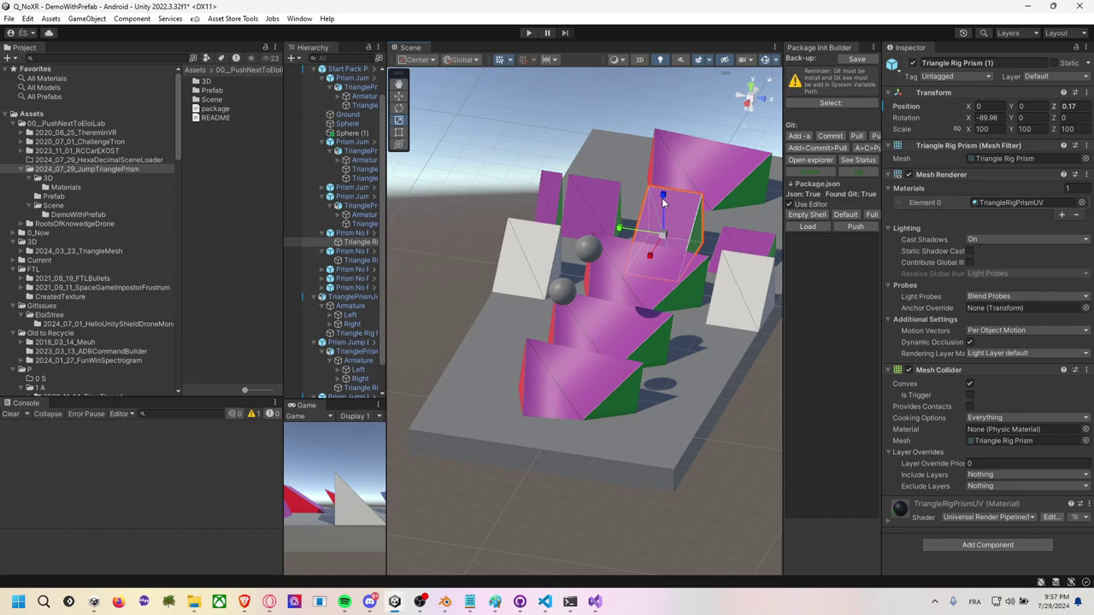
drag(667, 232, 648, 232)
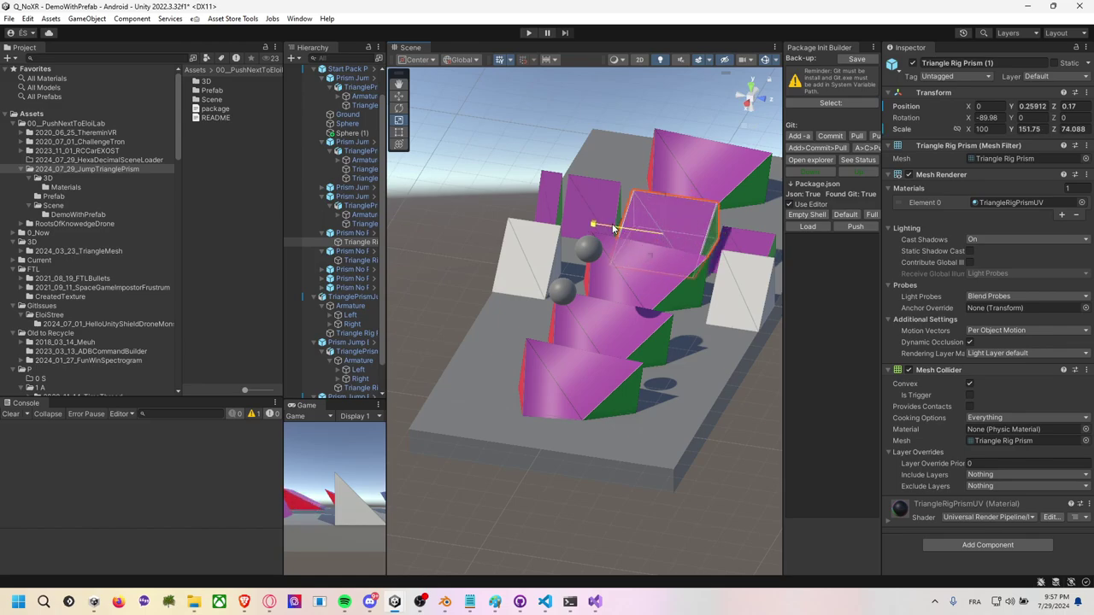
Select the rigged Triangle Rig Prism and orbit the scene view around it
click(683, 292)
click(689, 291)
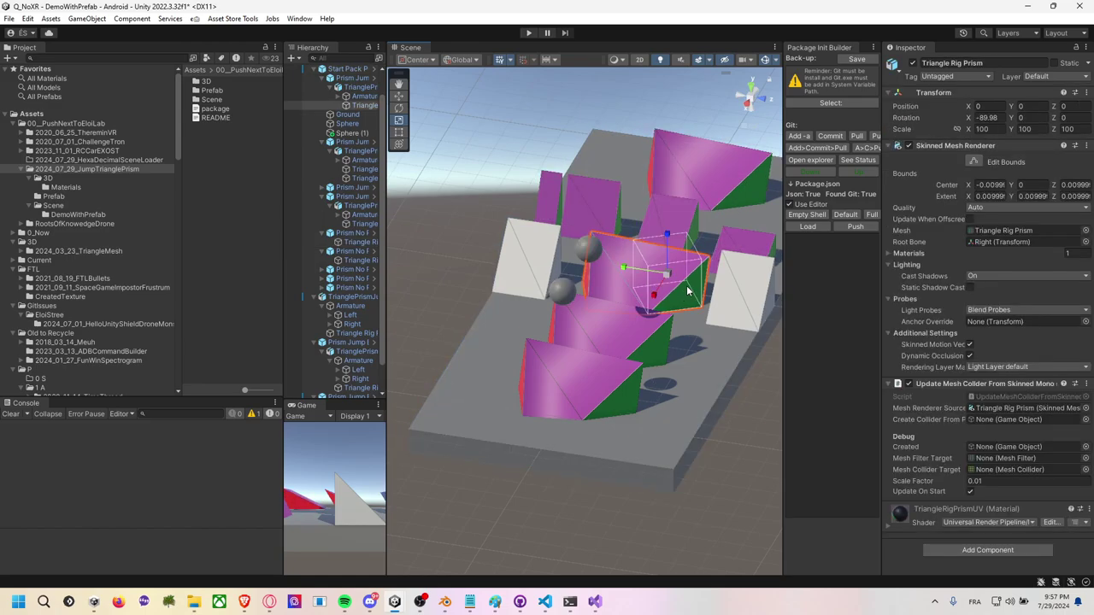
mouse_move(692, 291)
alt+mouse_down()
mouse_move(663, 286)
mouse_move(688, 300)
mouse_move(459, 257)
alt+mouse_up()
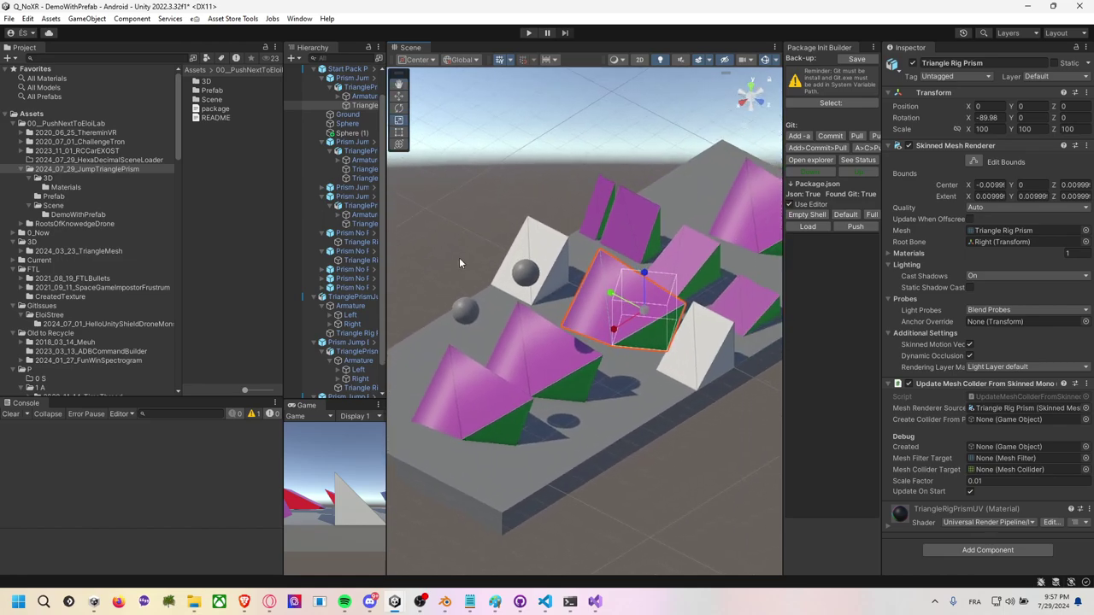
drag(386, 143, 434, 144)
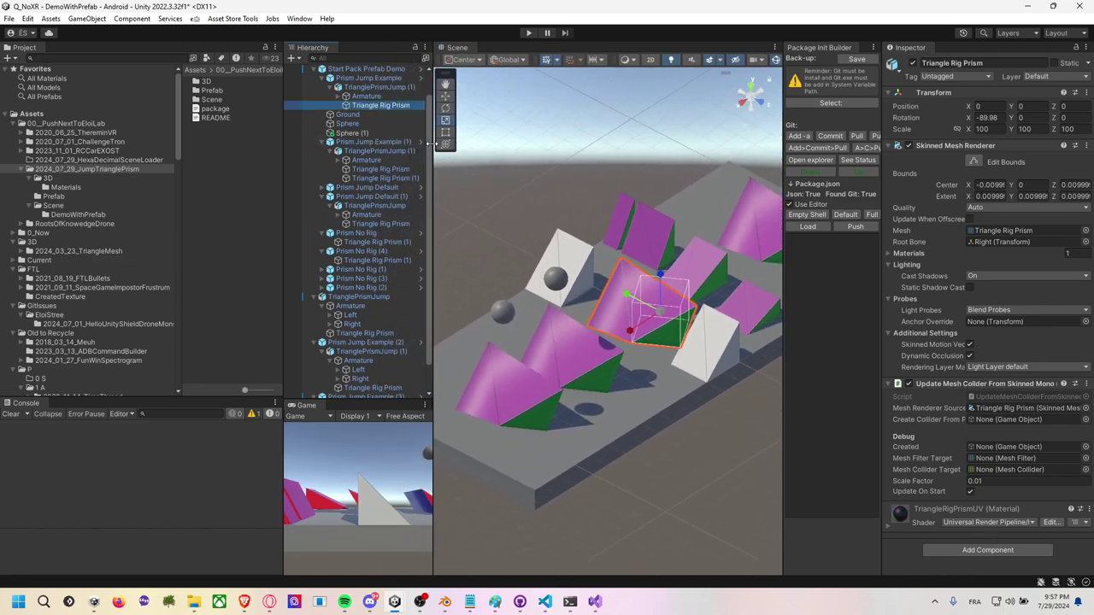
Fold the prism by rotating the armature's Right bone to about -152.565° on Z, then play
click(340, 95)
click(354, 105)
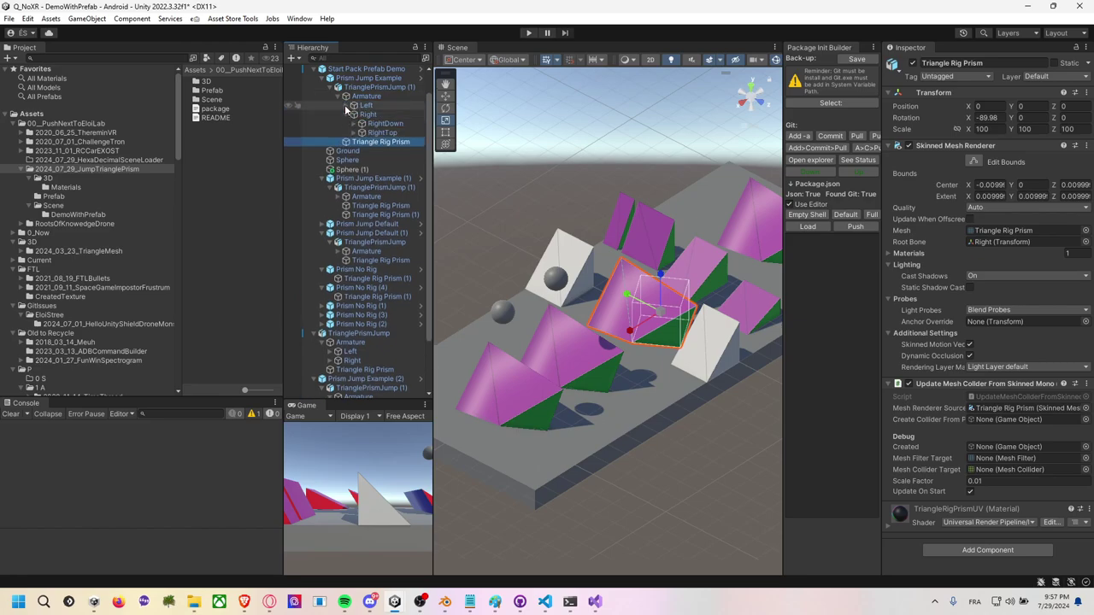
click(354, 133)
click(385, 141)
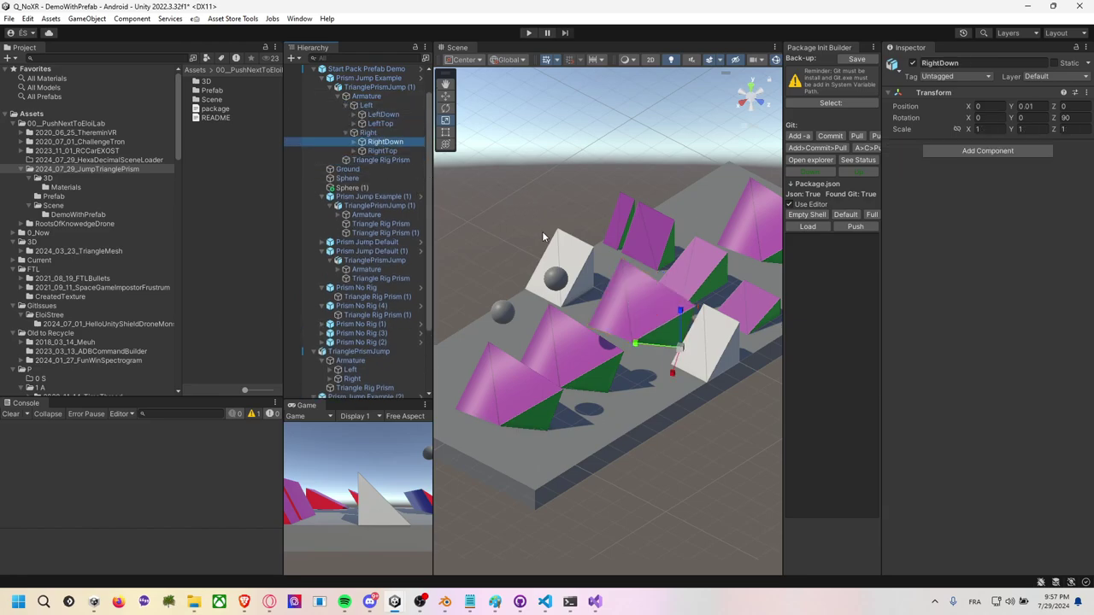
click(376, 133)
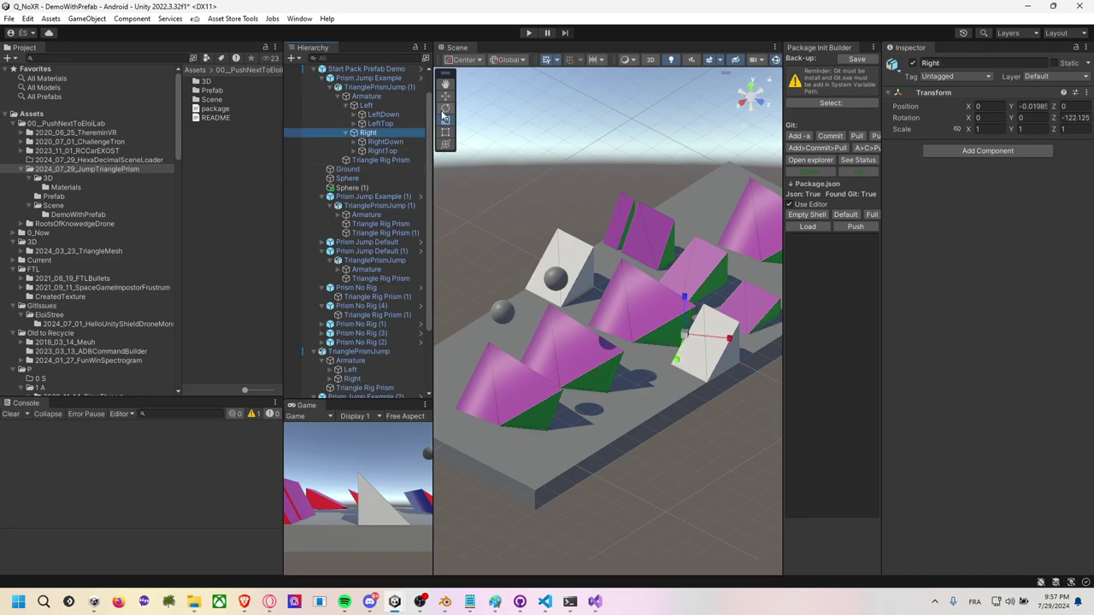
click(445, 144)
mouse_move(700, 346)
mouse_down()
mouse_move(675, 352)
mouse_move(620, 286)
mouse_move(599, 292)
mouse_move(703, 259)
mouse_up()
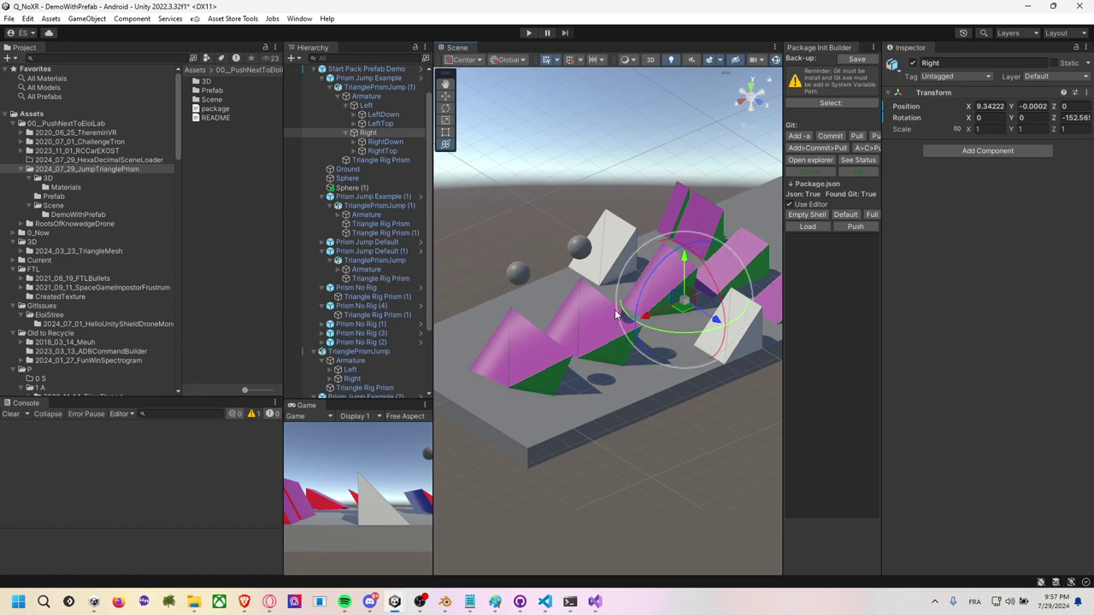
click(529, 32)
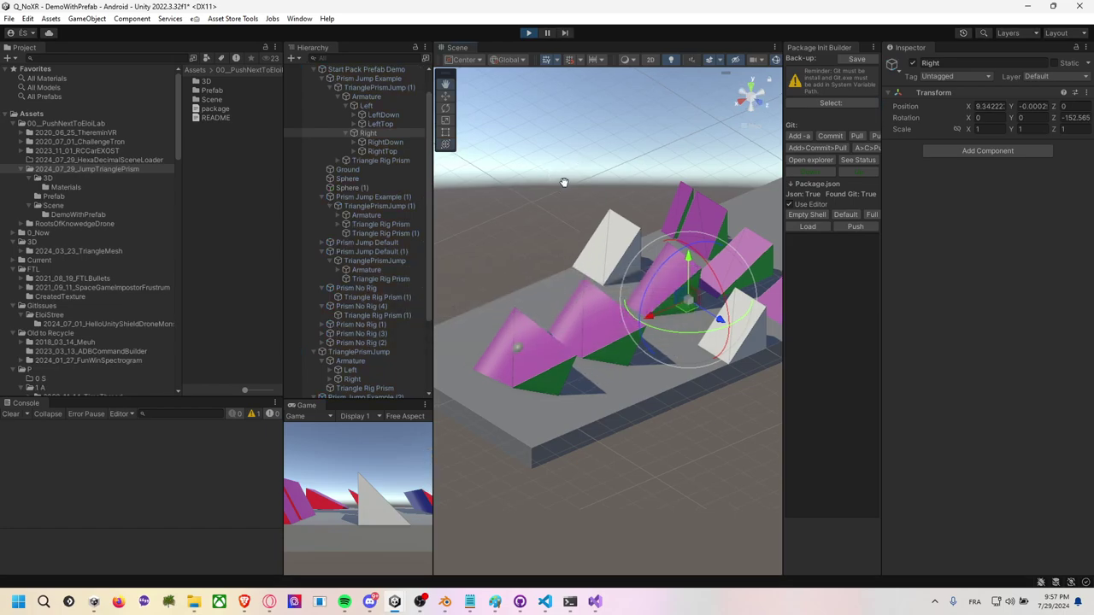
During Play mode, select the Triangle Rig Prism child of Prism Jump Example (3) to view its components
middle_drag(566, 183, 623, 244)
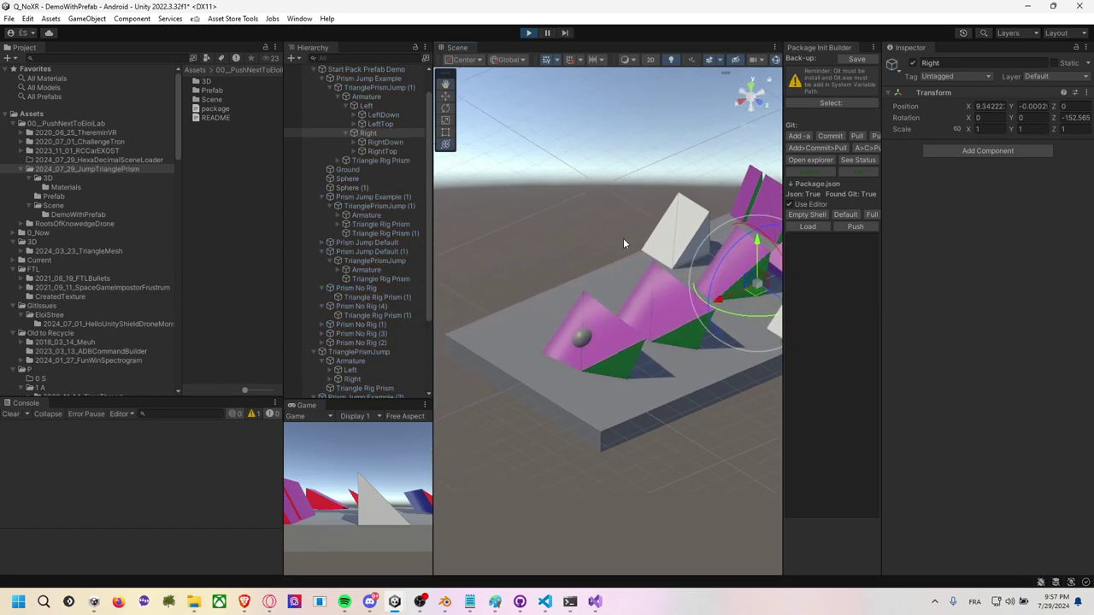
click(589, 338)
click(366, 366)
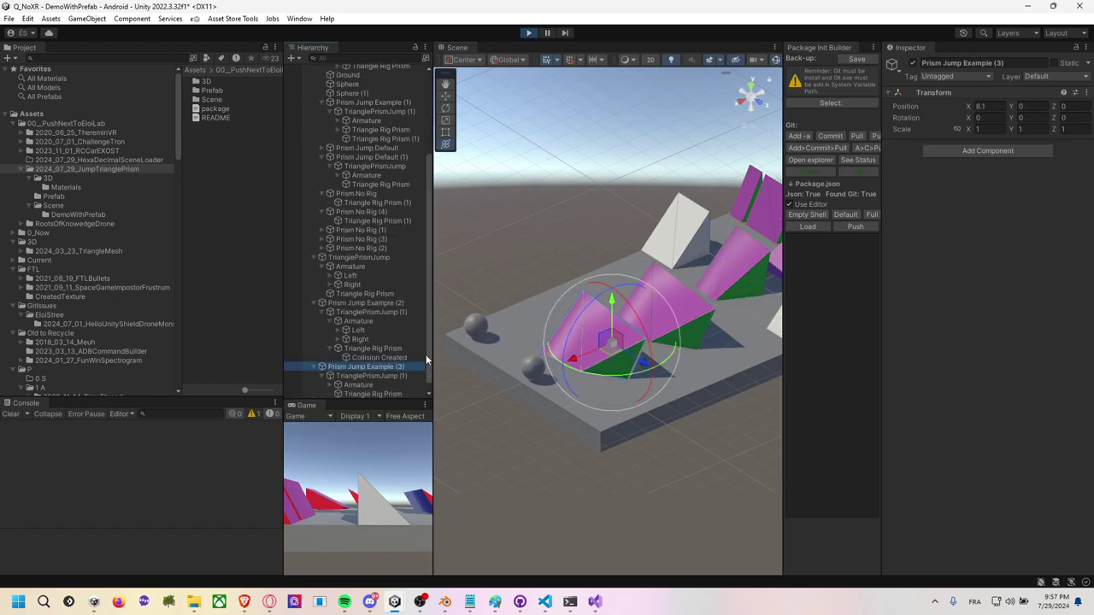
click(373, 394)
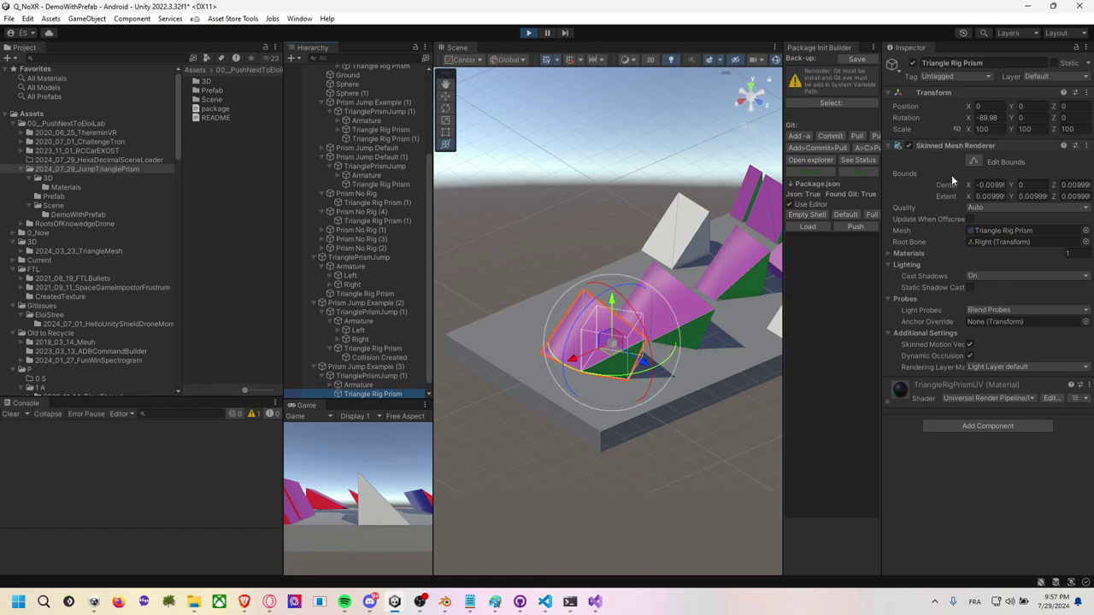
Stop Play, add a convex Mesh Collider to the Triangle Rig Prism, and play again
click(968, 426)
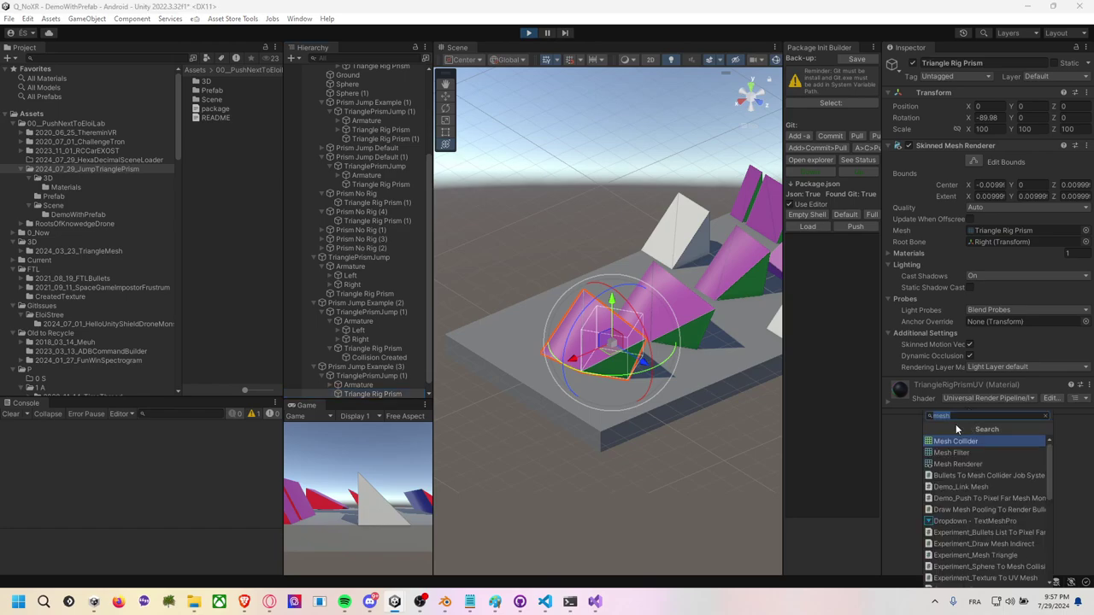
click(528, 33)
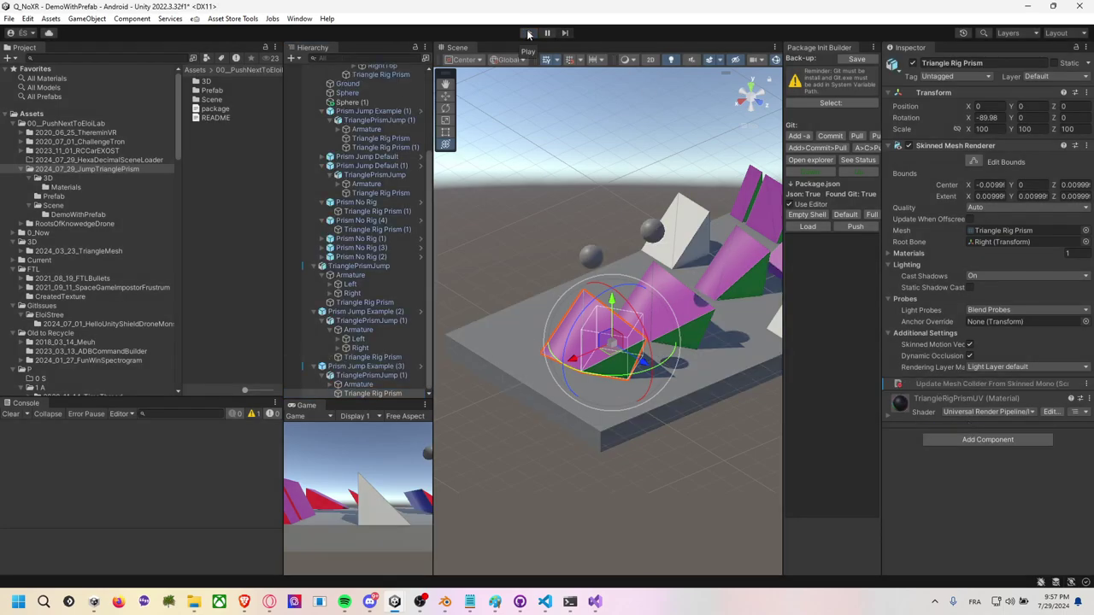
click(974, 439)
text(m)
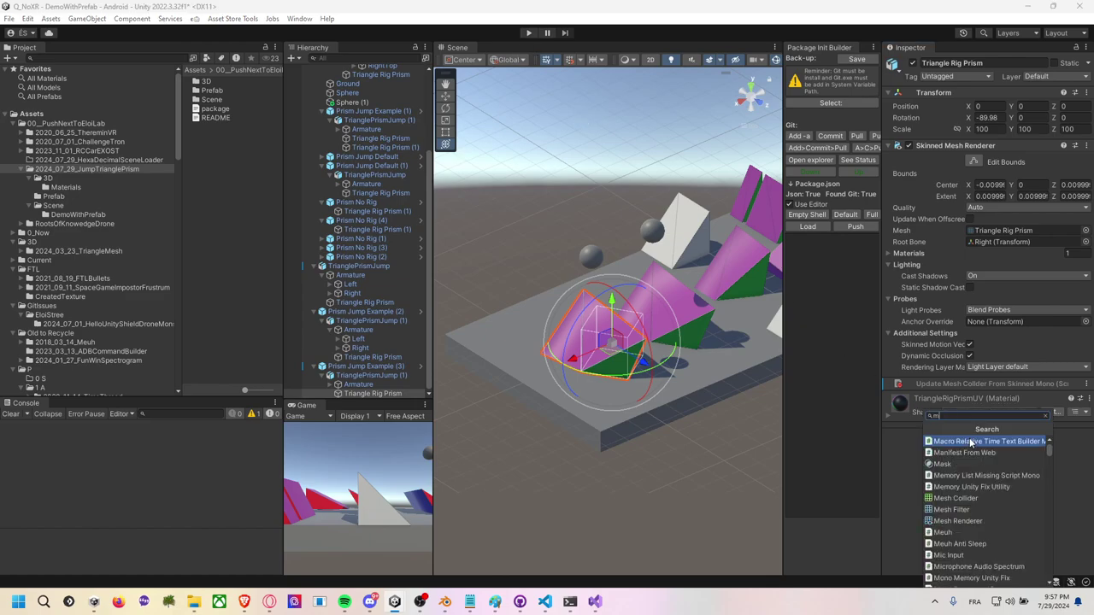
text(esh)
key(Return)
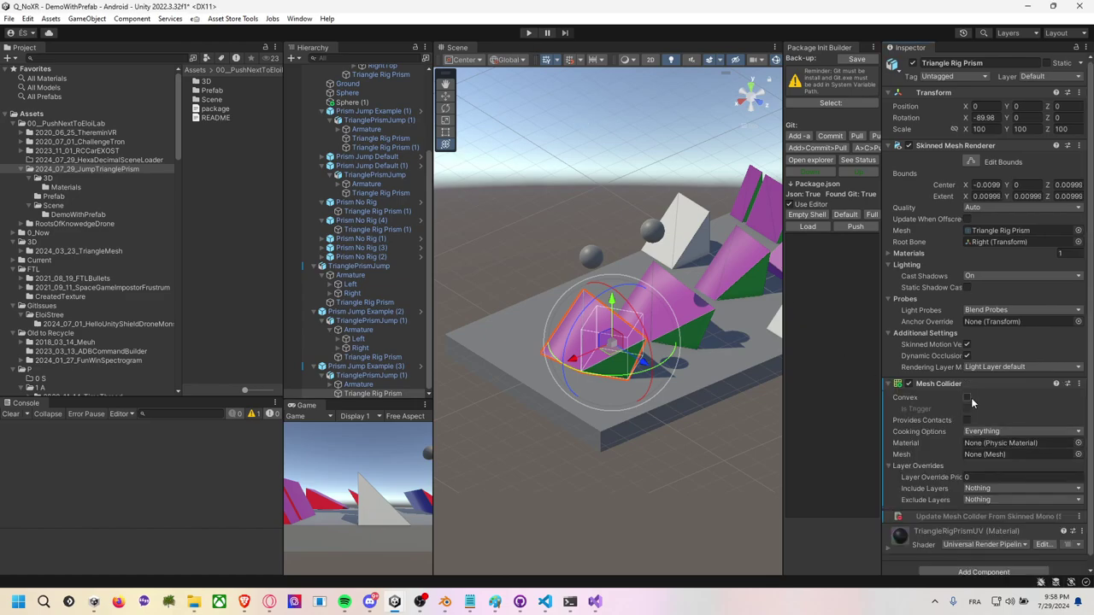
click(966, 398)
click(527, 33)
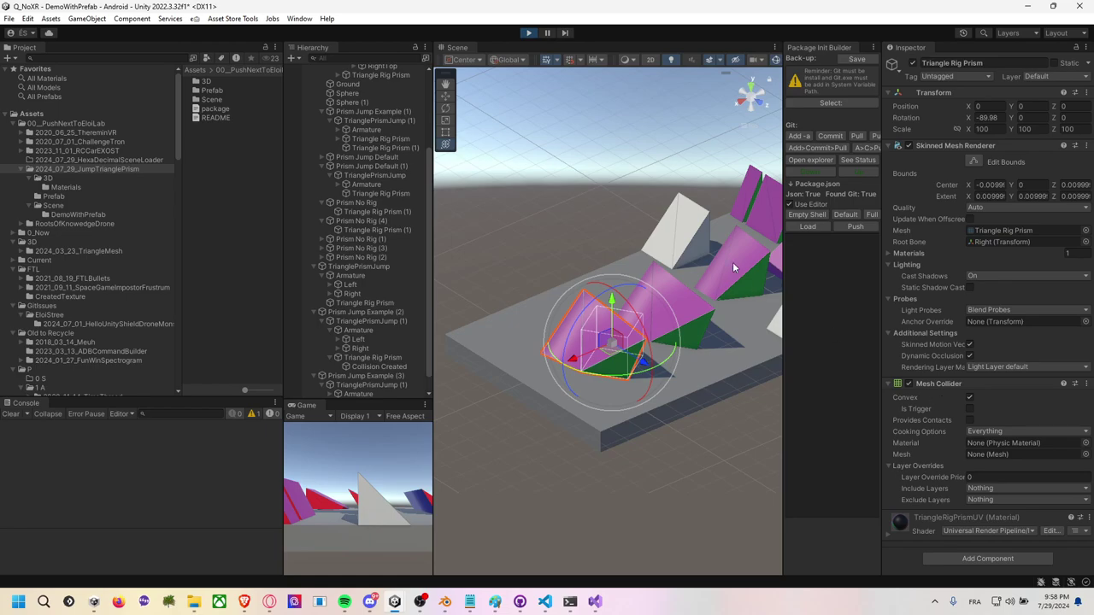
Stop Play and frame the Triangle Rig Prism under Prism Jump Example (2) in the scene
click(529, 32)
click(699, 318)
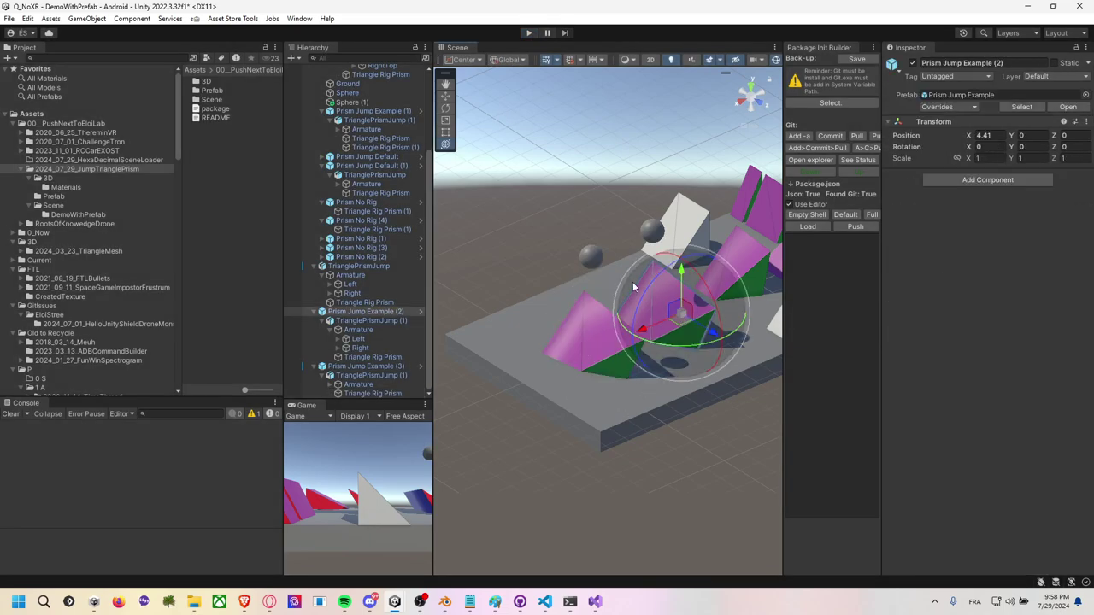
click(402, 320)
click(380, 357)
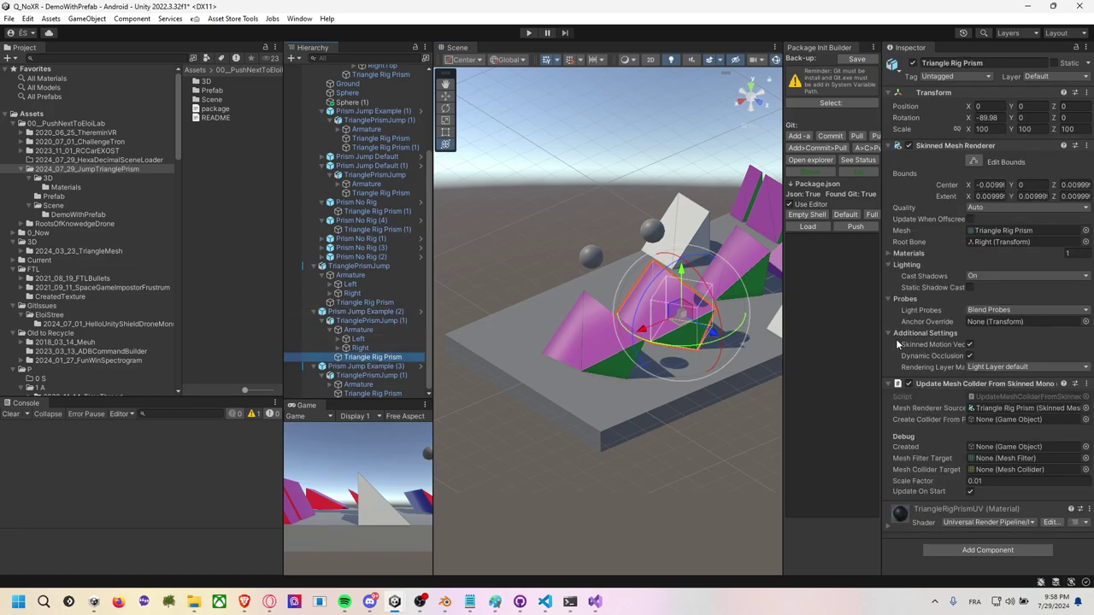
key(f)
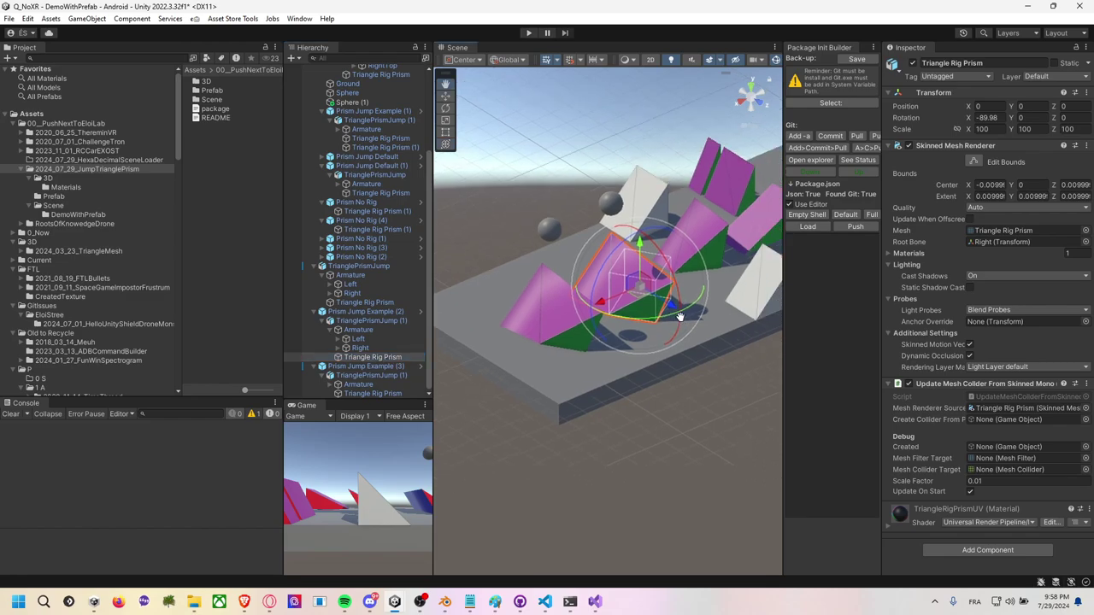
Play, pause, and select the generated Collision Created object to inspect its components
click(528, 33)
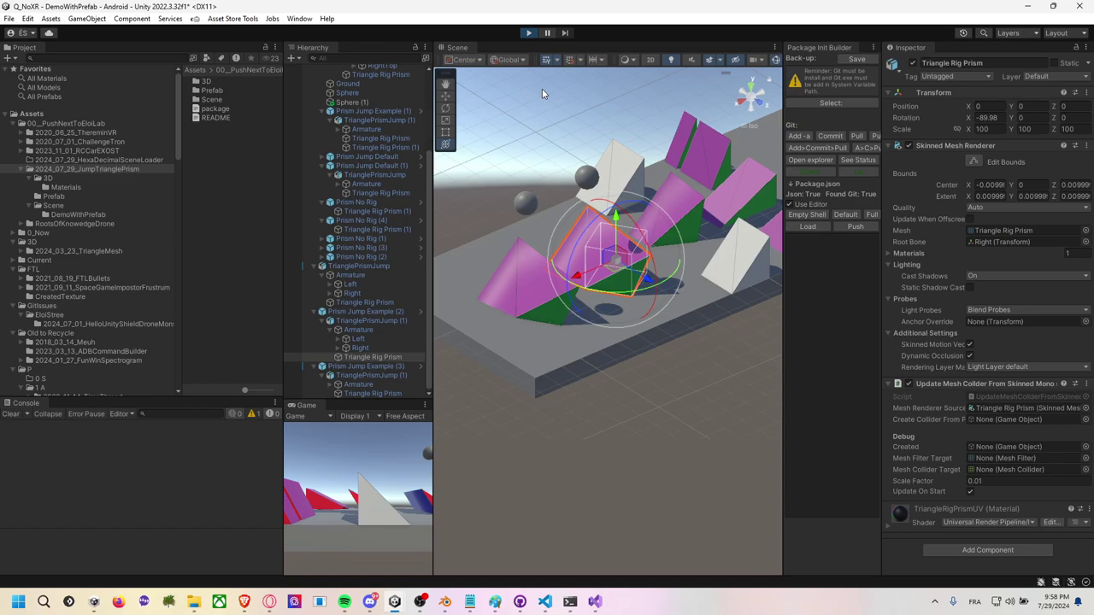
click(547, 33)
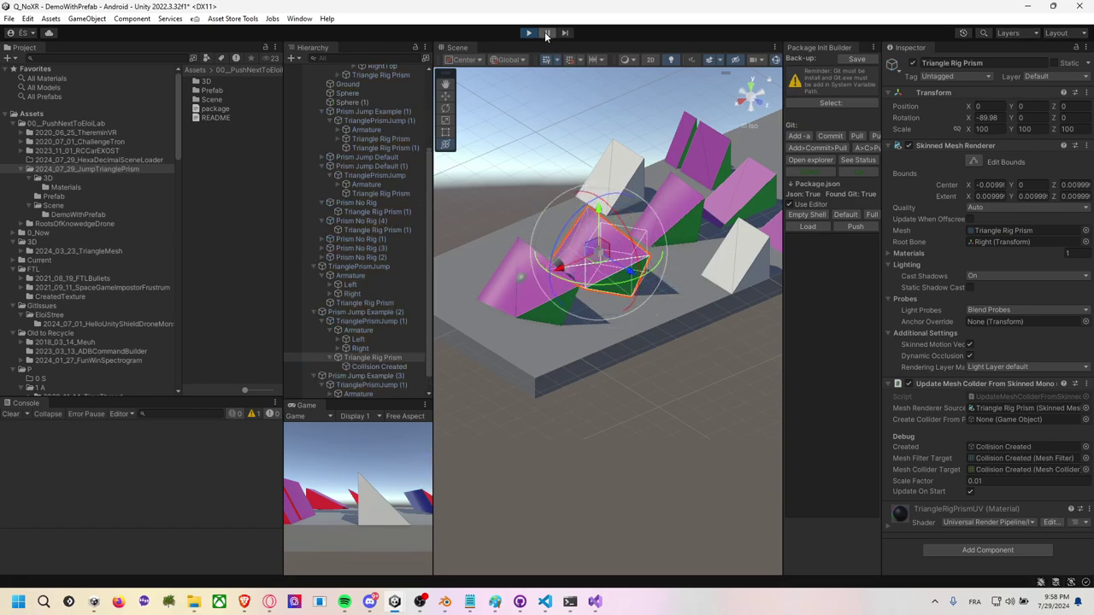
click(1005, 410)
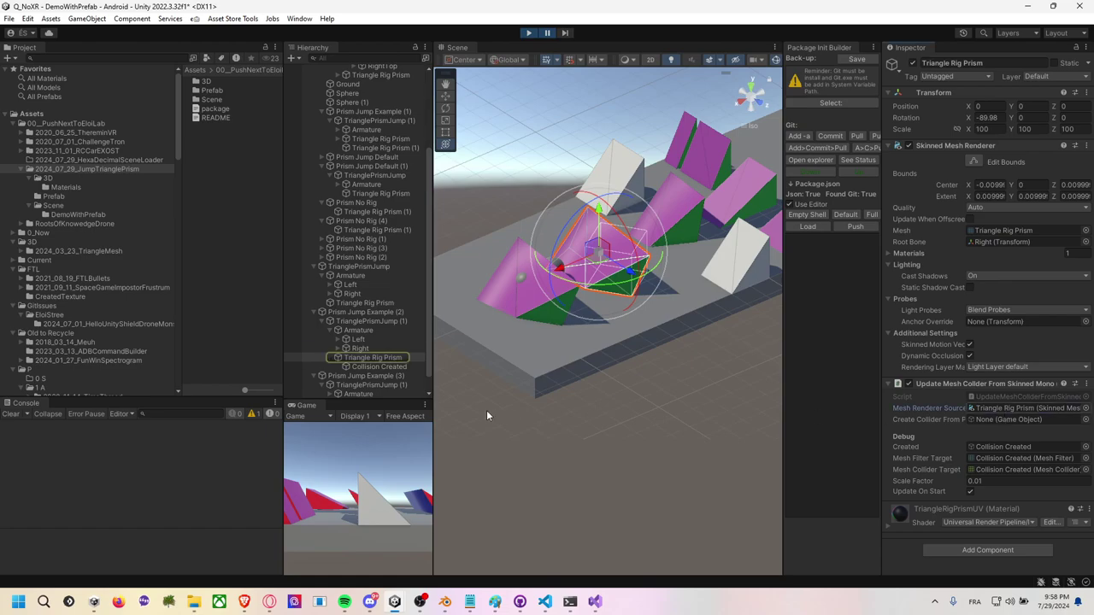
click(411, 368)
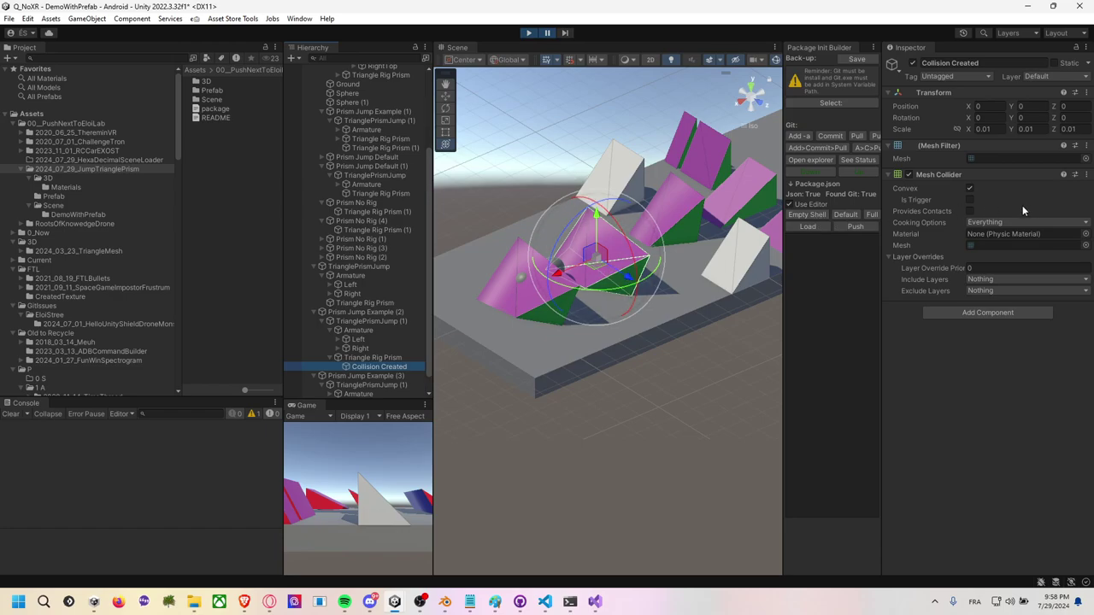
Check the Collision Created mesh references, then locate the Triangle Rig Prism's collider update script in Assets
click(970, 188)
click(981, 247)
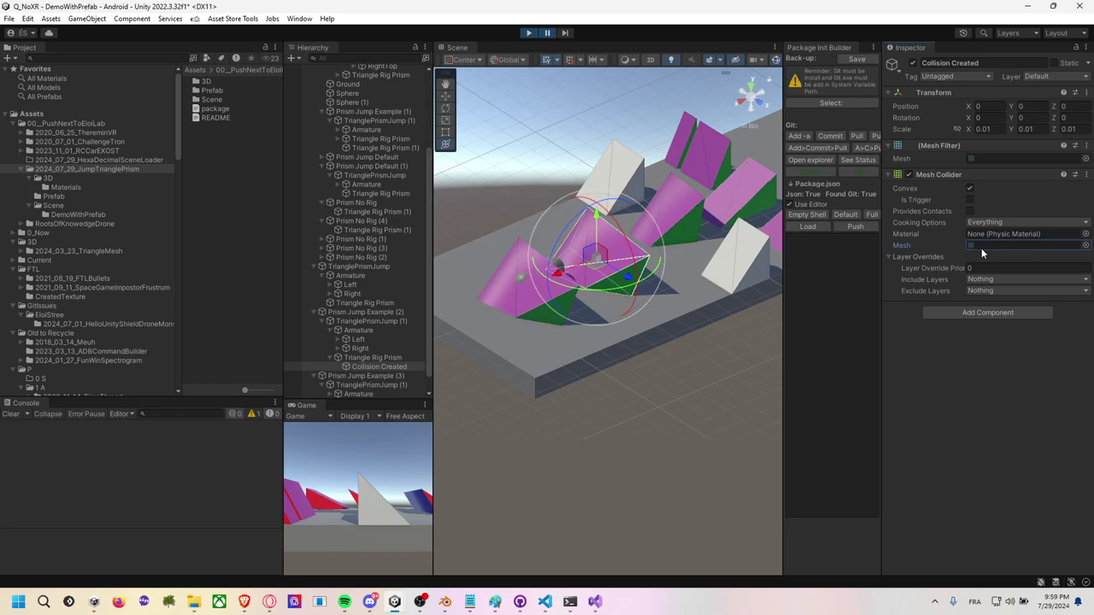
click(971, 160)
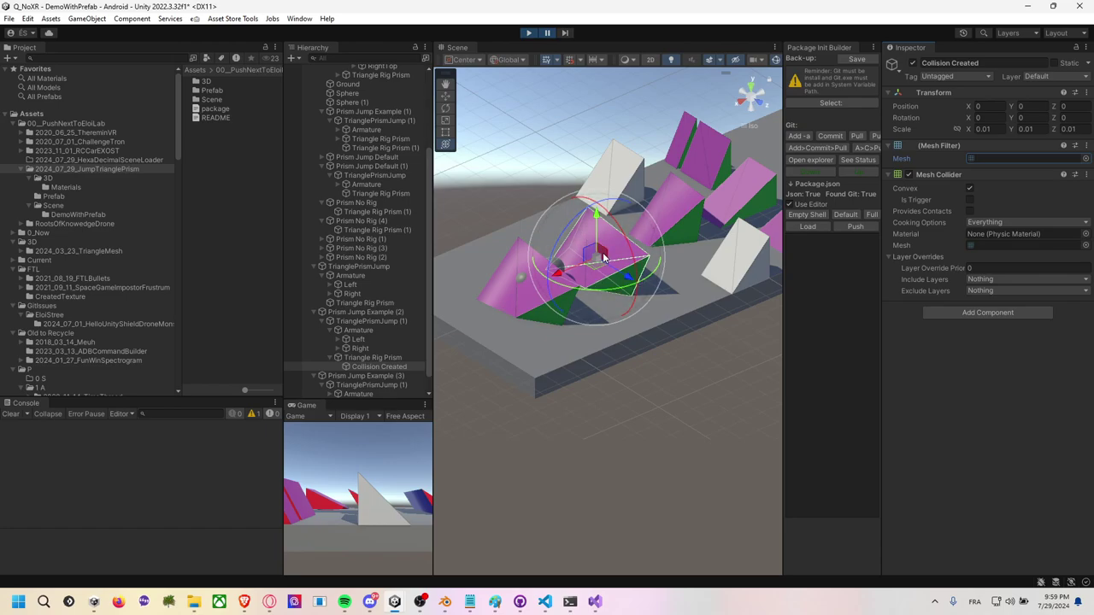
mouse_move(602, 245)
alt+mouse_down()
mouse_move(605, 262)
mouse_move(524, 272)
mouse_move(564, 256)
alt+mouse_up()
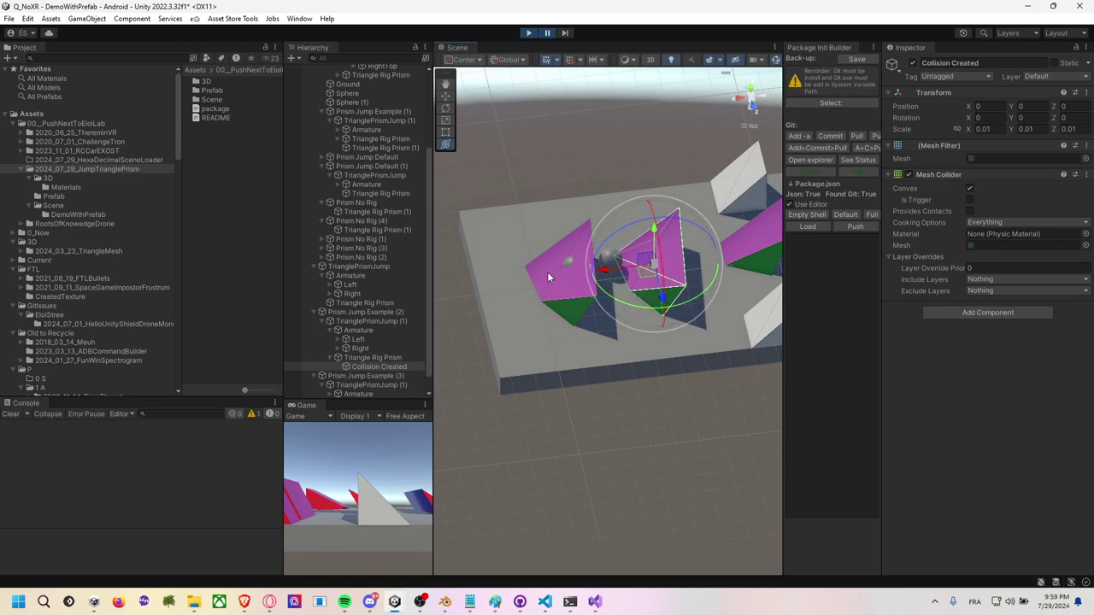
click(407, 359)
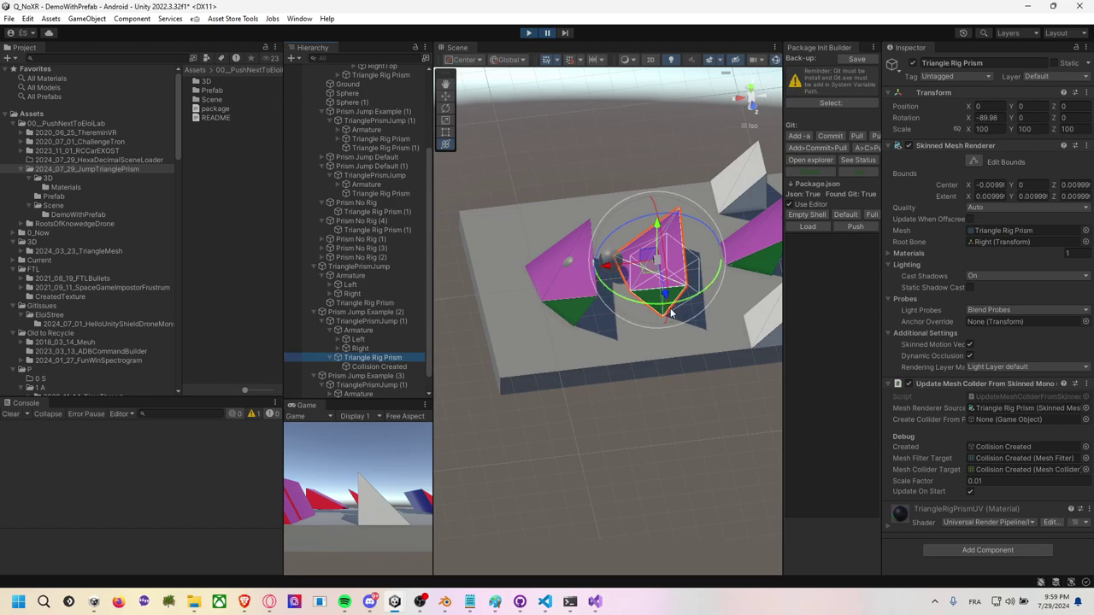
click(1012, 398)
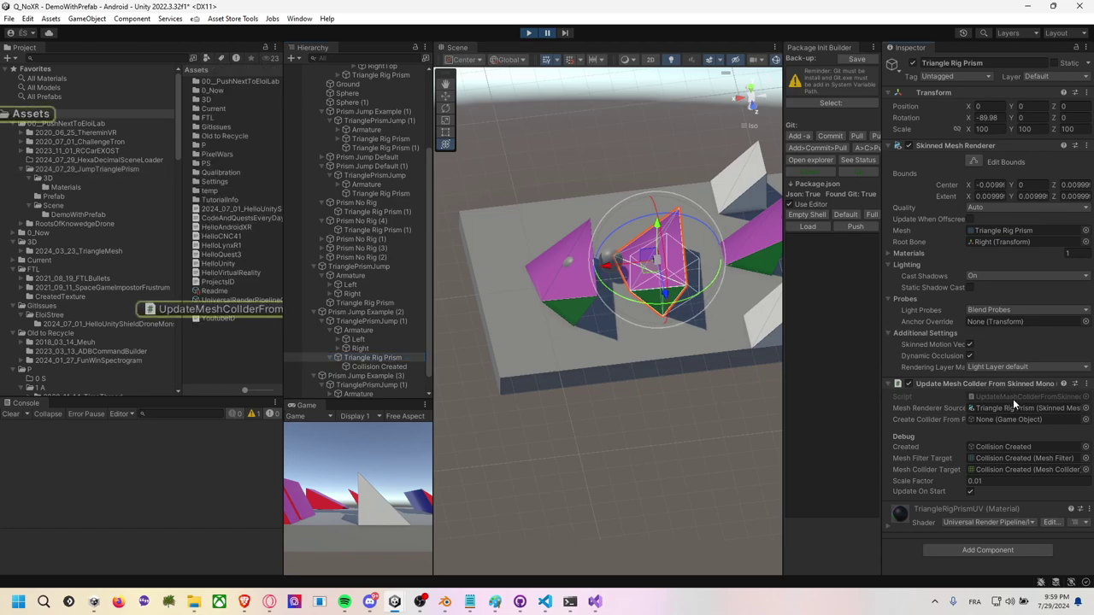
double_click(1012, 398)
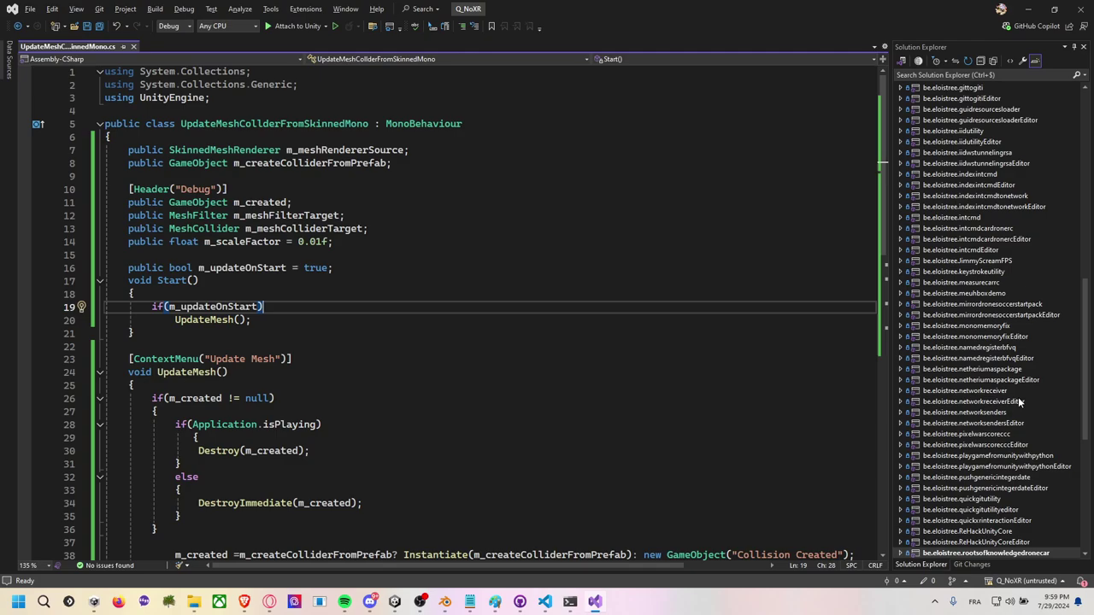
scroll(374, 193, down, 1)
scroll(320, 150, down, 1)
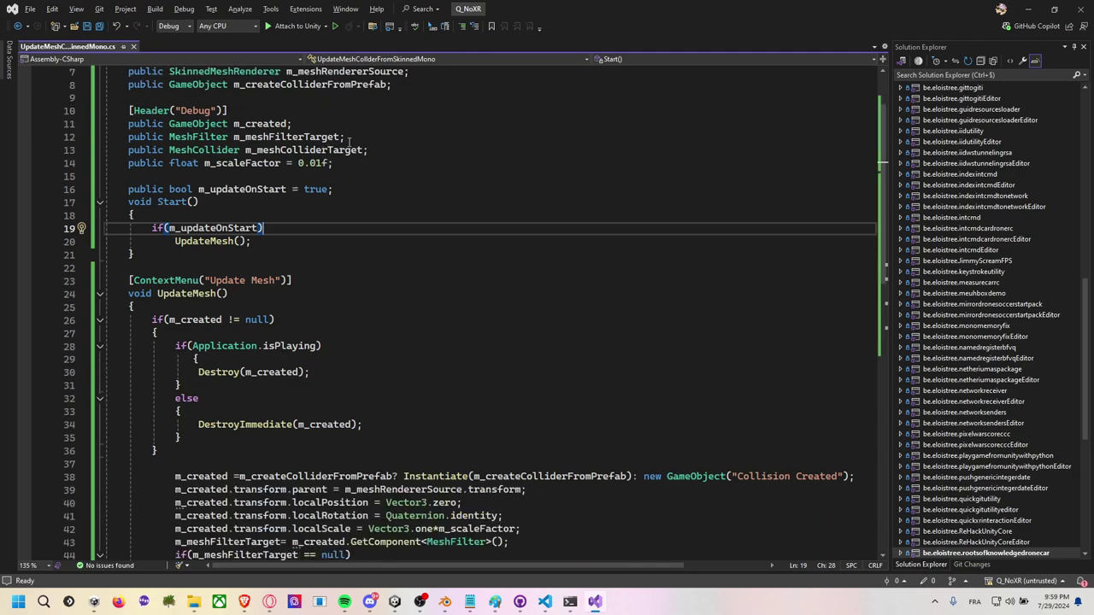
scroll(263, 229, up, 1)
click(248, 111)
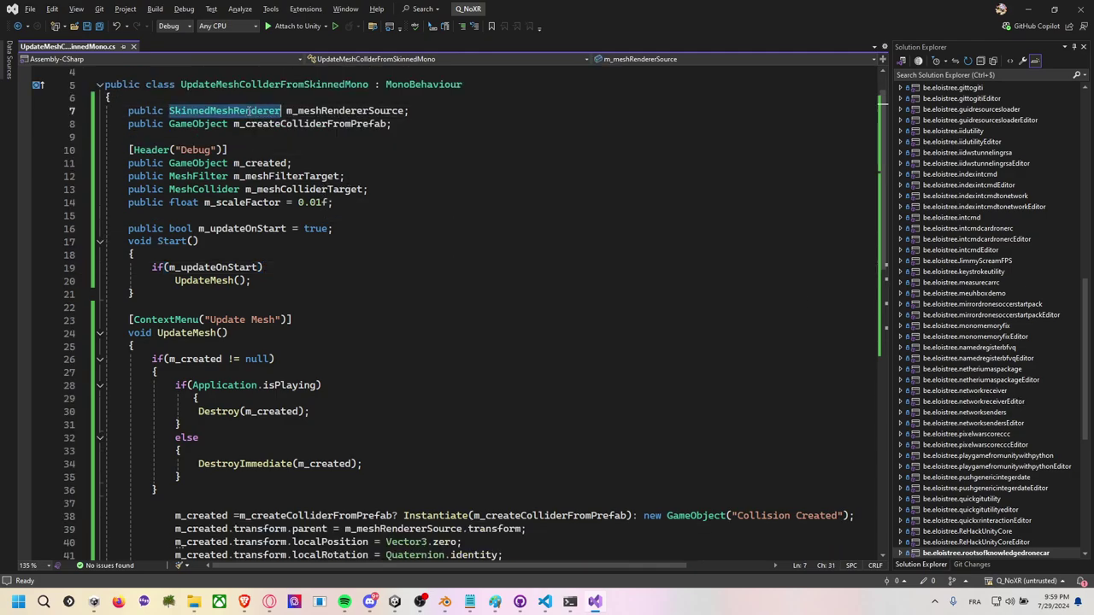
double_click(327, 123)
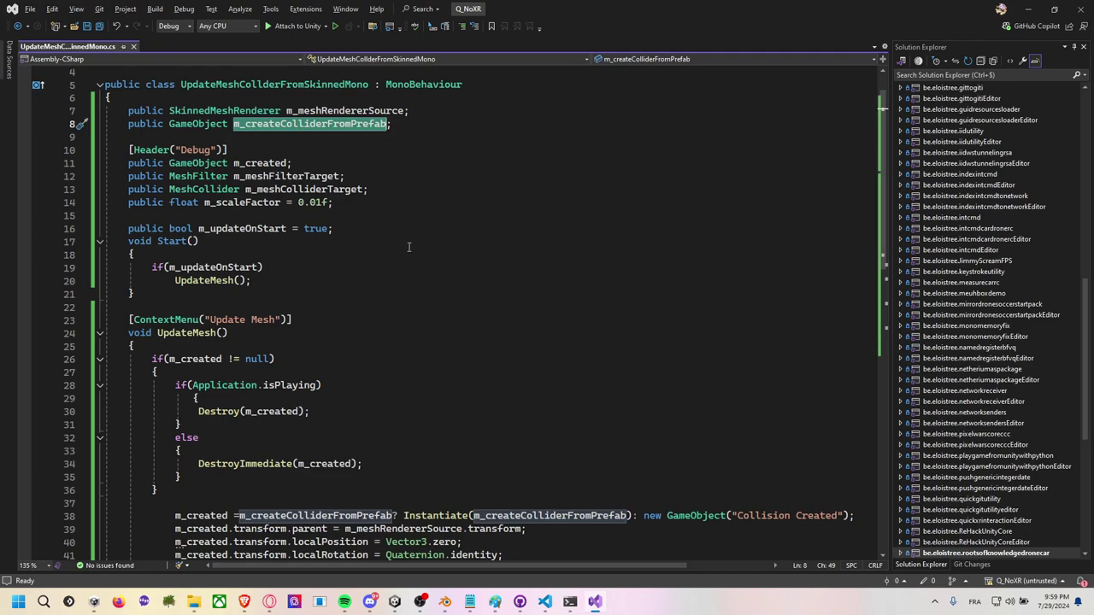
scroll(396, 180, down, 1)
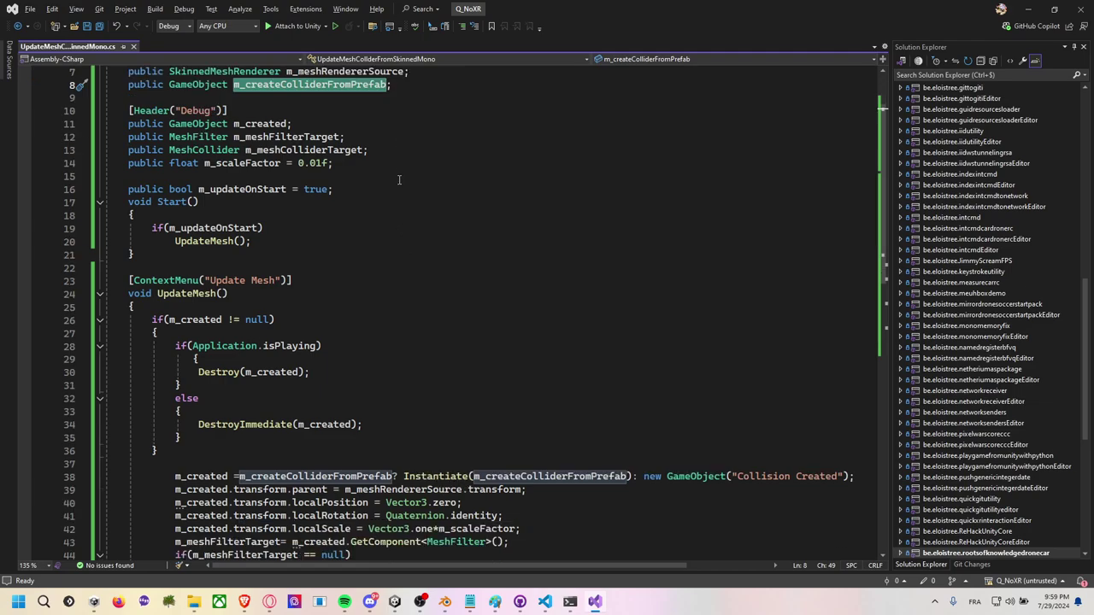
scroll(291, 171, down, 1)
double_click(171, 163)
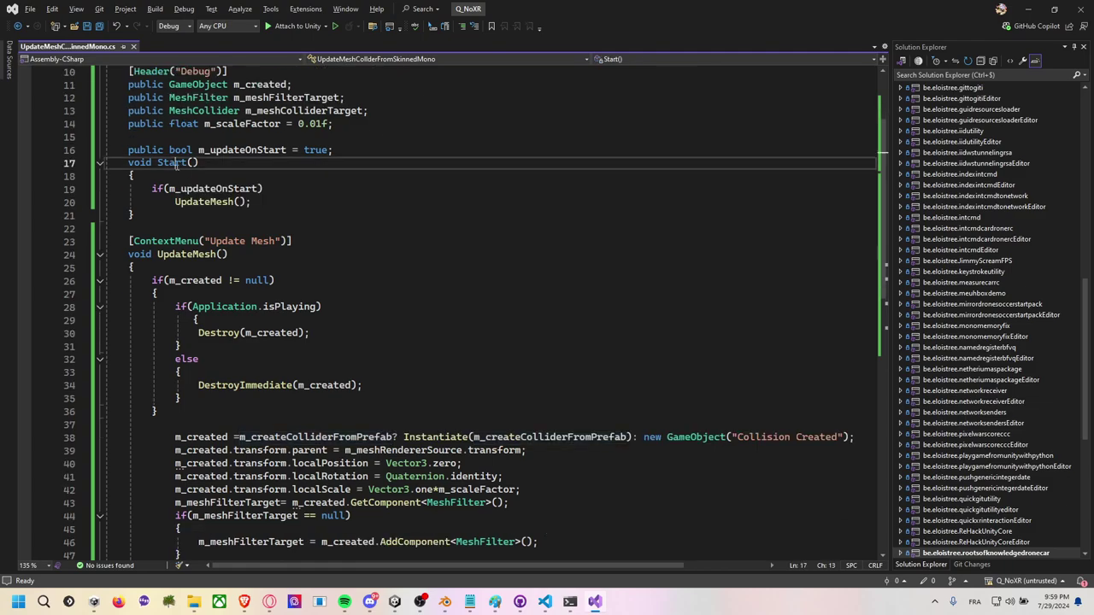
double_click(251, 151)
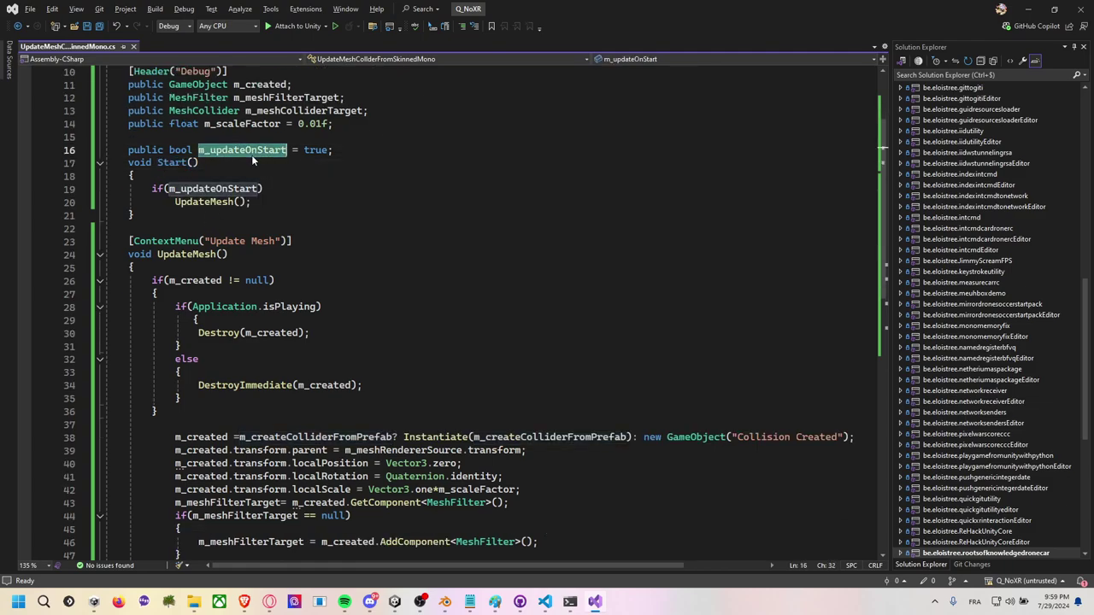
scroll(316, 227, down, 1)
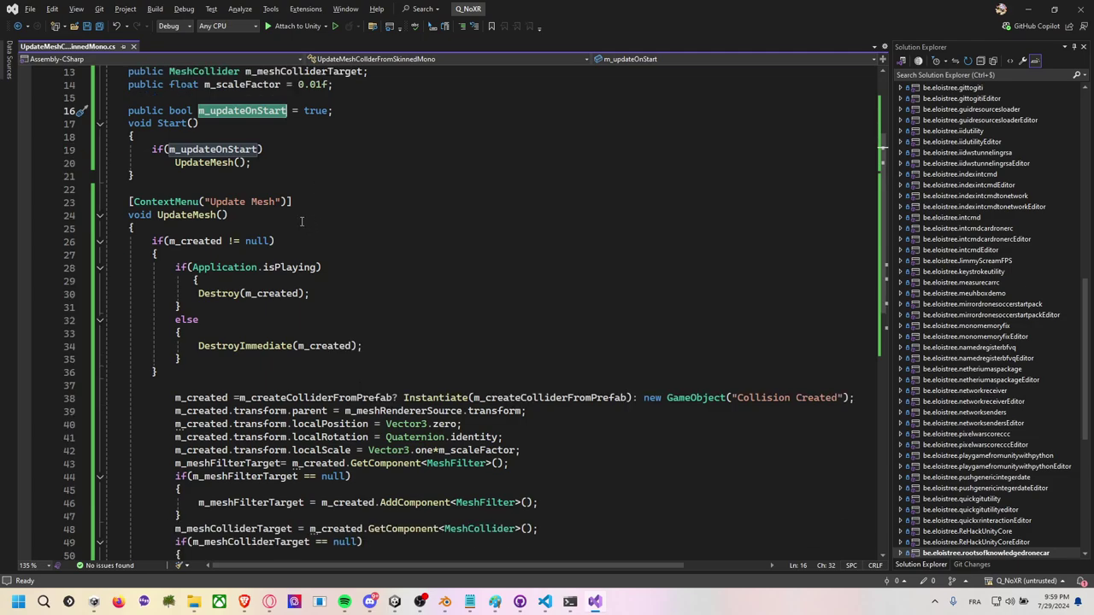
scroll(301, 222, down, 1)
scroll(248, 201, up, 1)
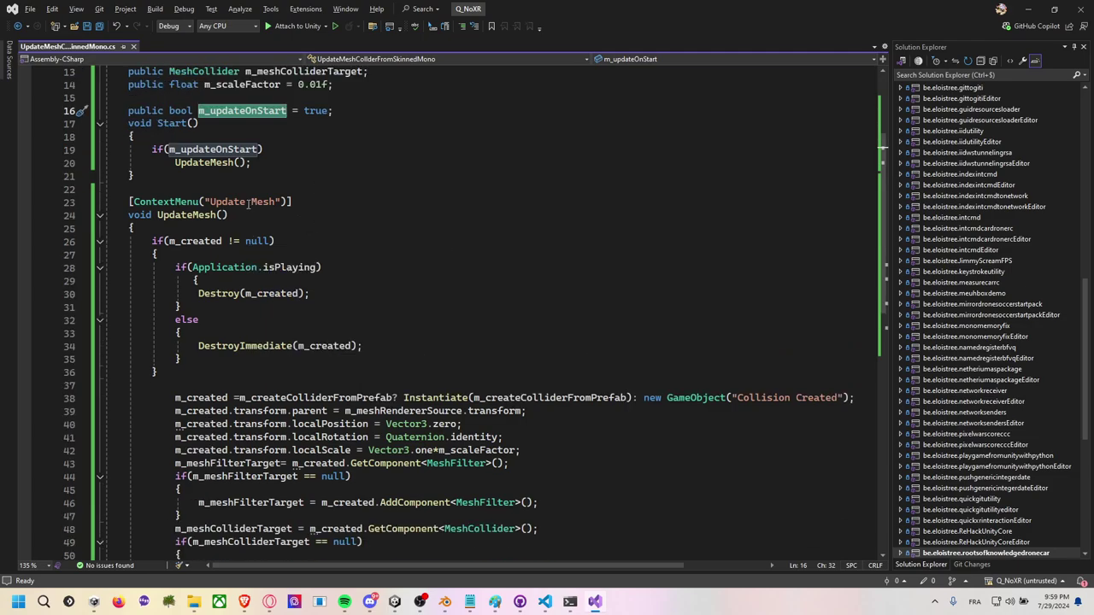
double_click(196, 242)
scroll(344, 257, up, 2)
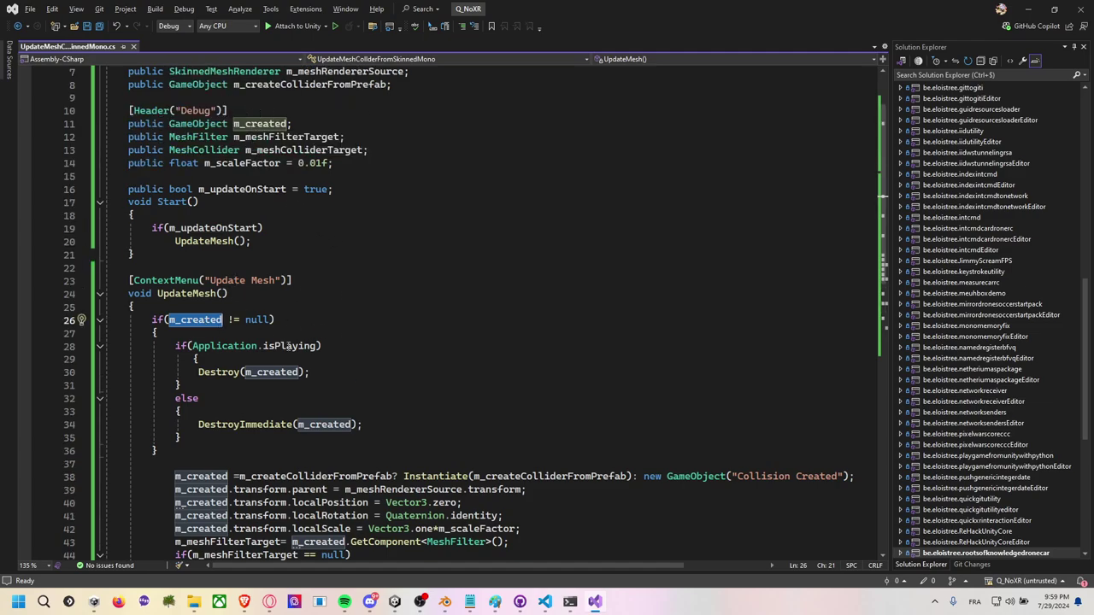
scroll(291, 346, down, 1)
scroll(295, 347, down, 2)
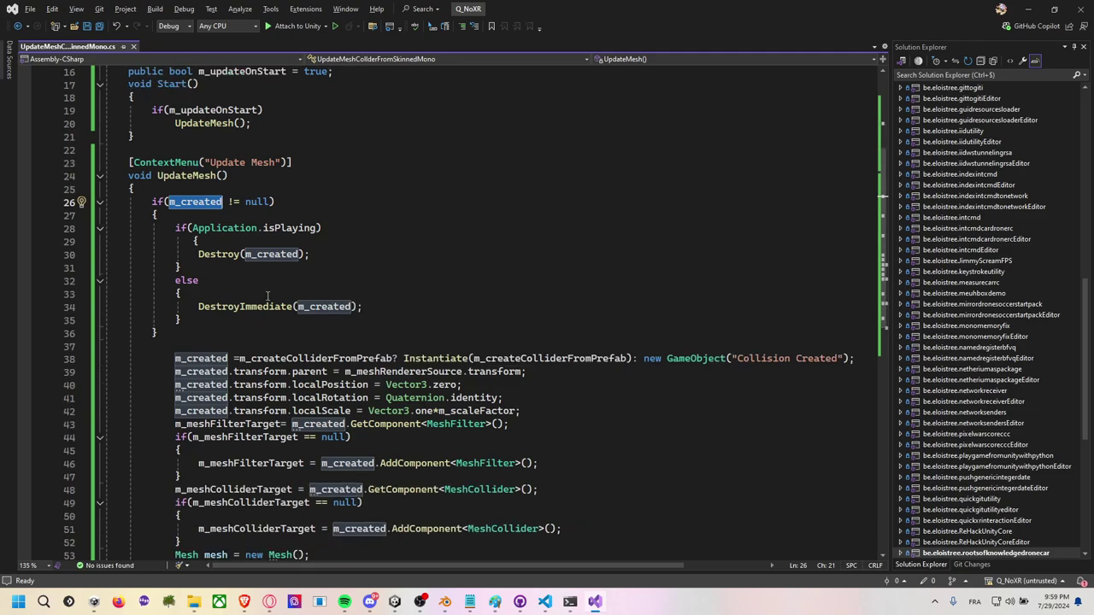
drag(181, 319, 174, 227)
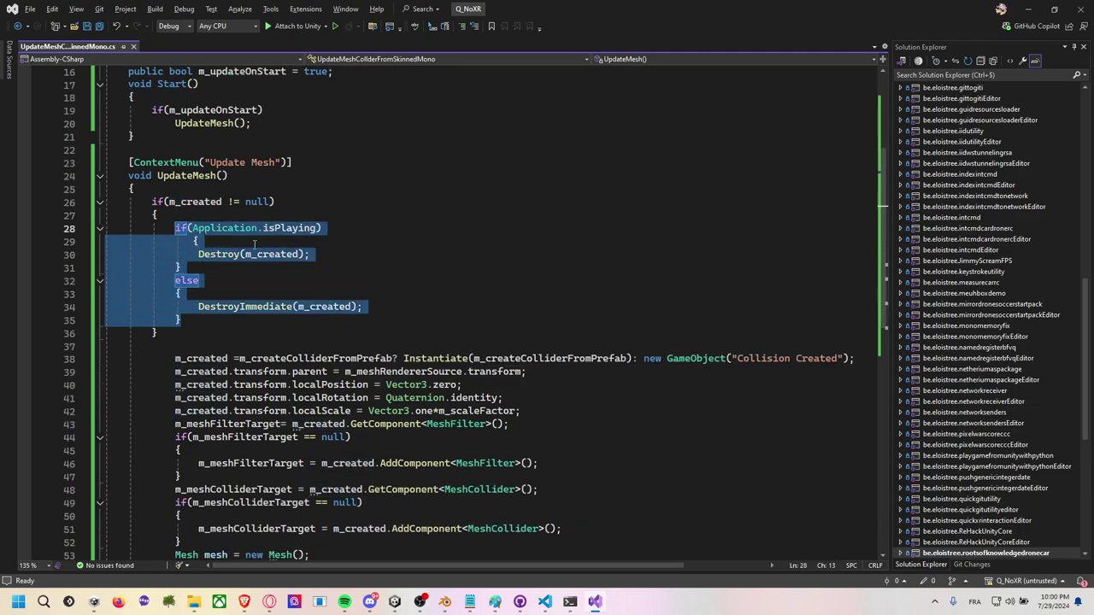
scroll(295, 257, down, 2)
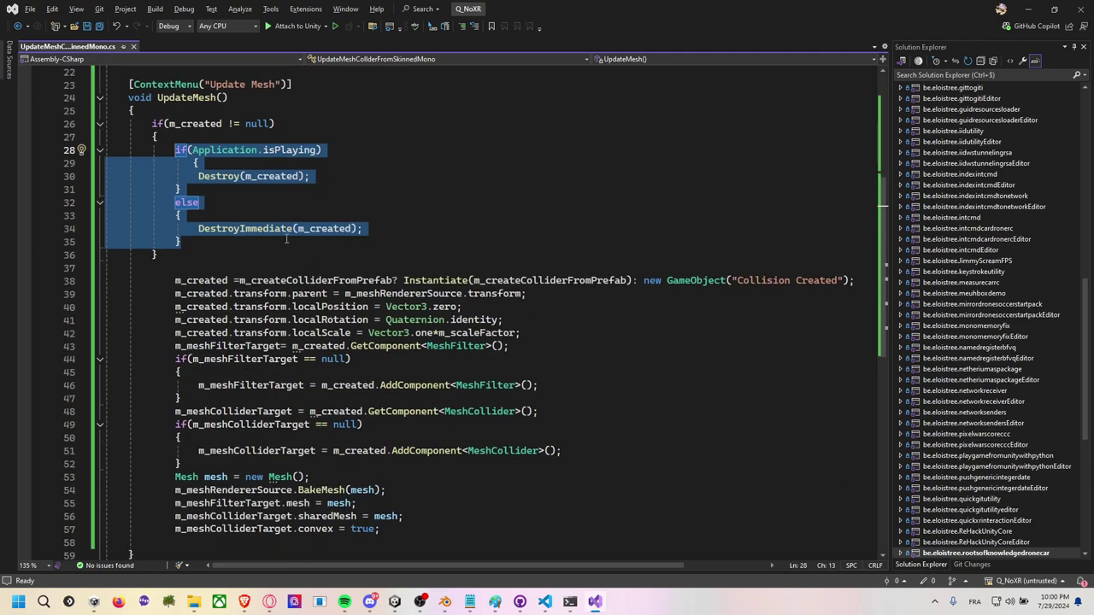
scroll(287, 236, down, 1)
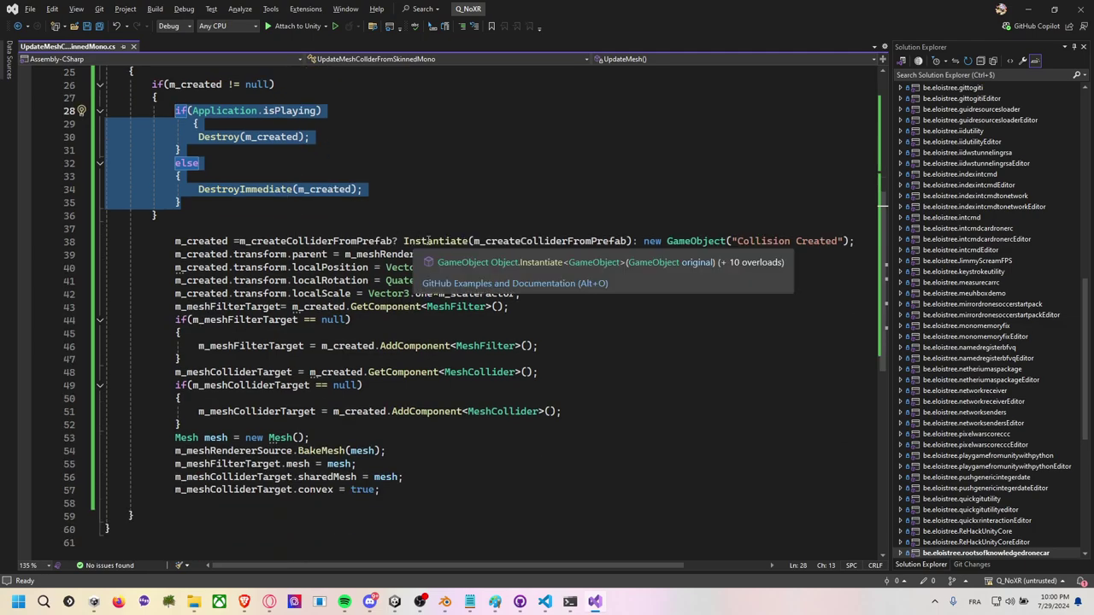
click(470, 241)
click(536, 244)
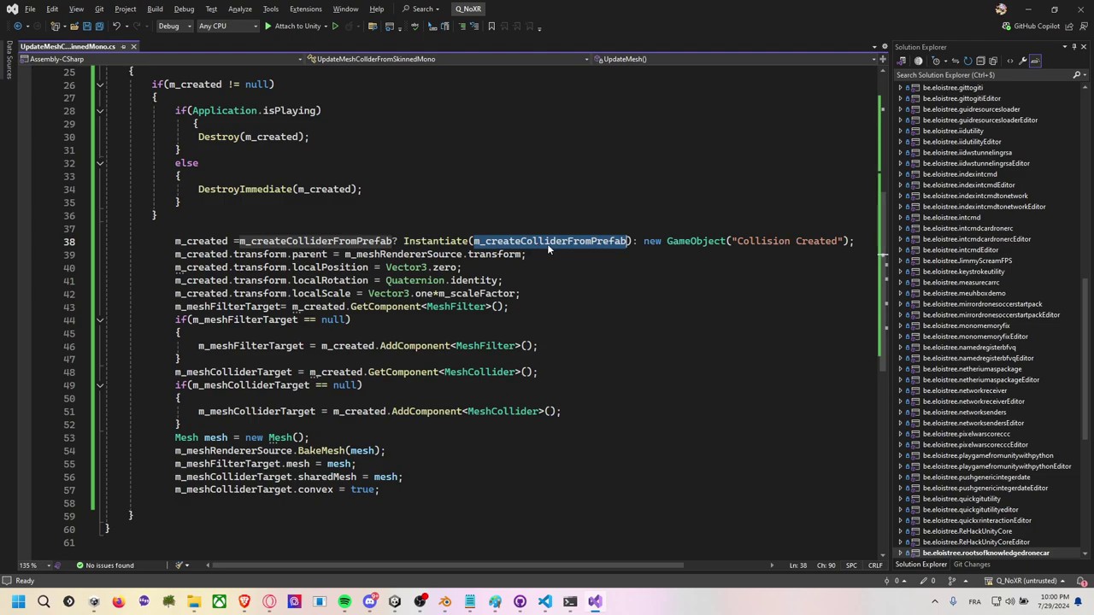
click(702, 243)
double_click(704, 243)
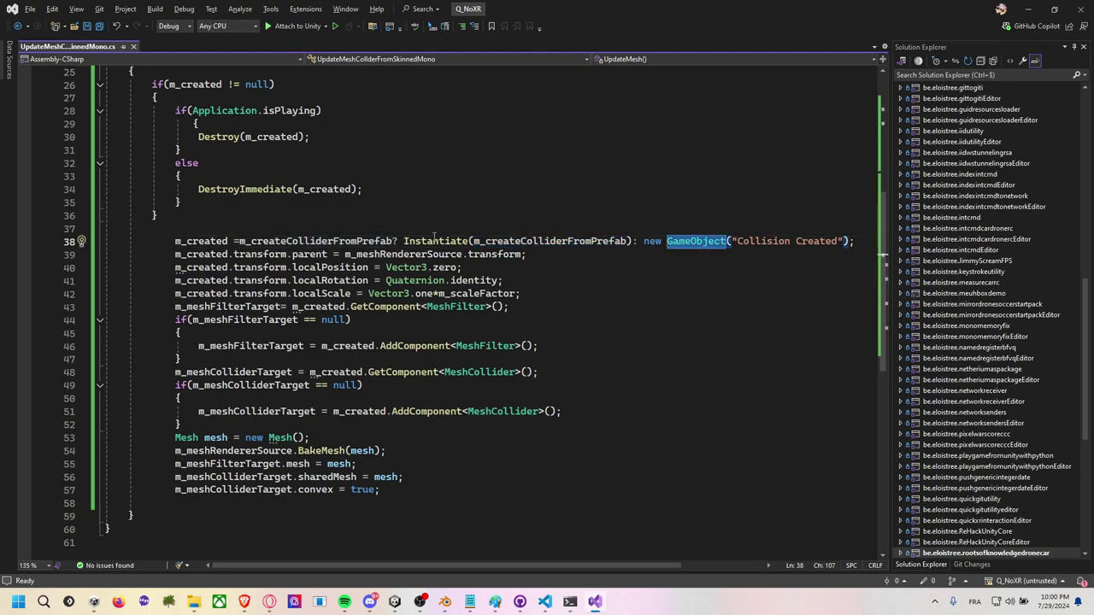
double_click(341, 241)
click(220, 240)
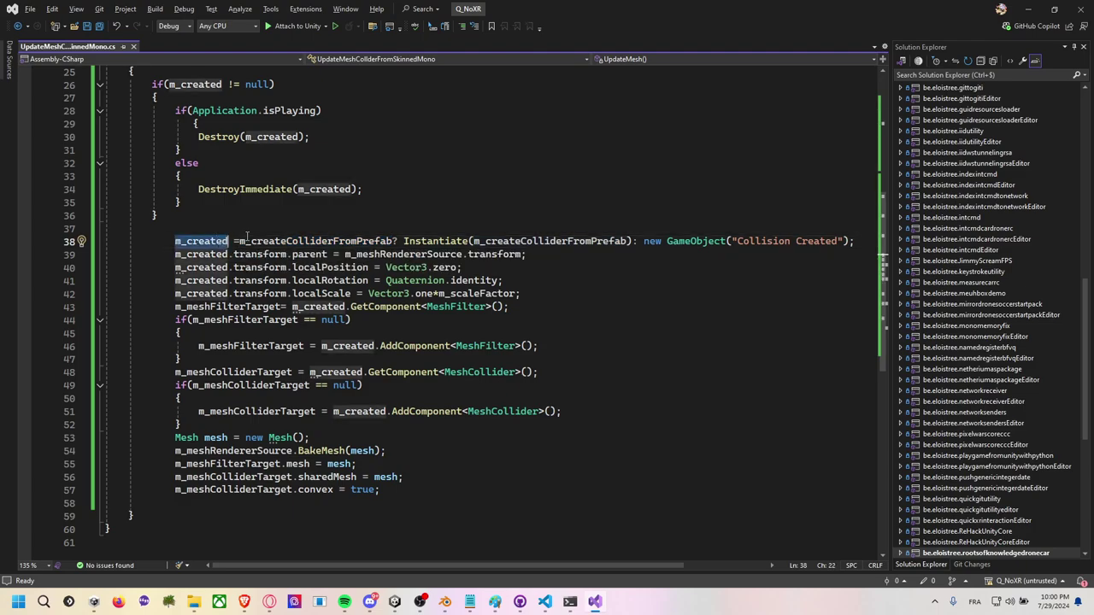
double_click(313, 257)
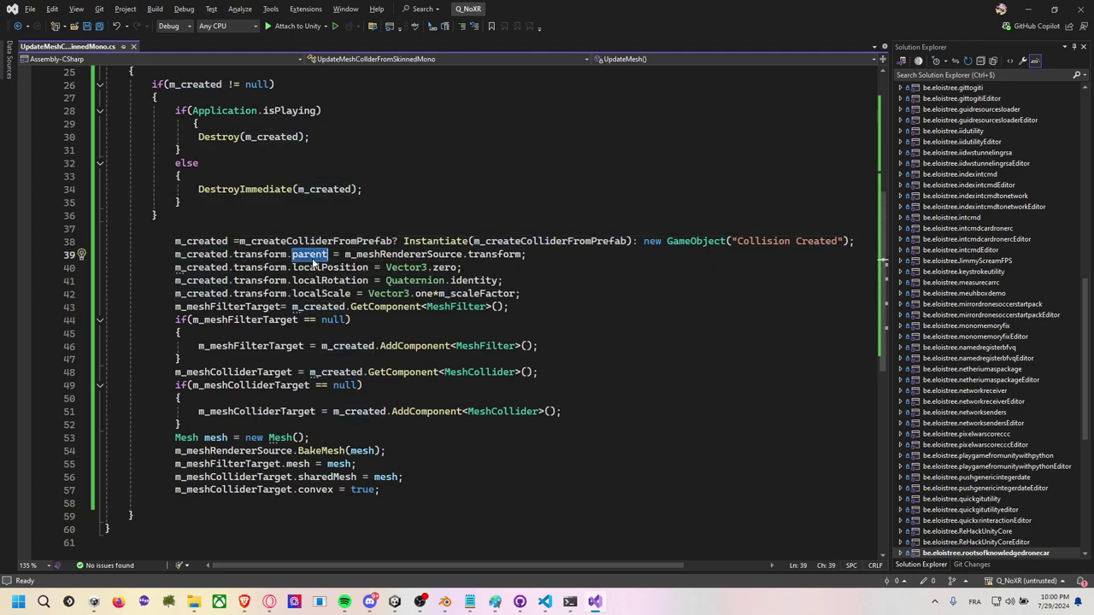
key(alt+Tab)
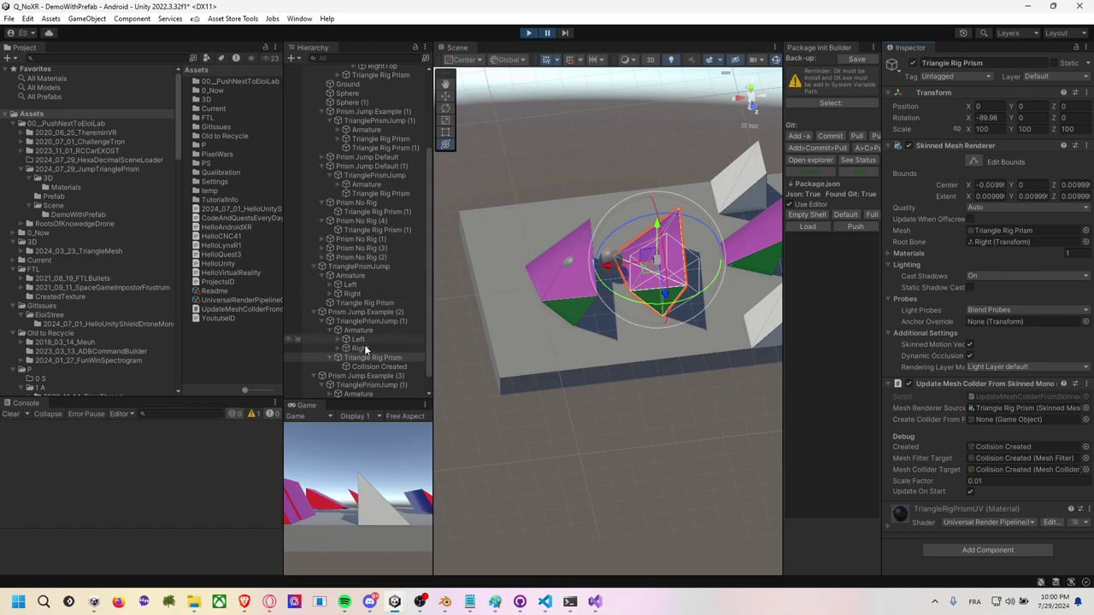
click(368, 366)
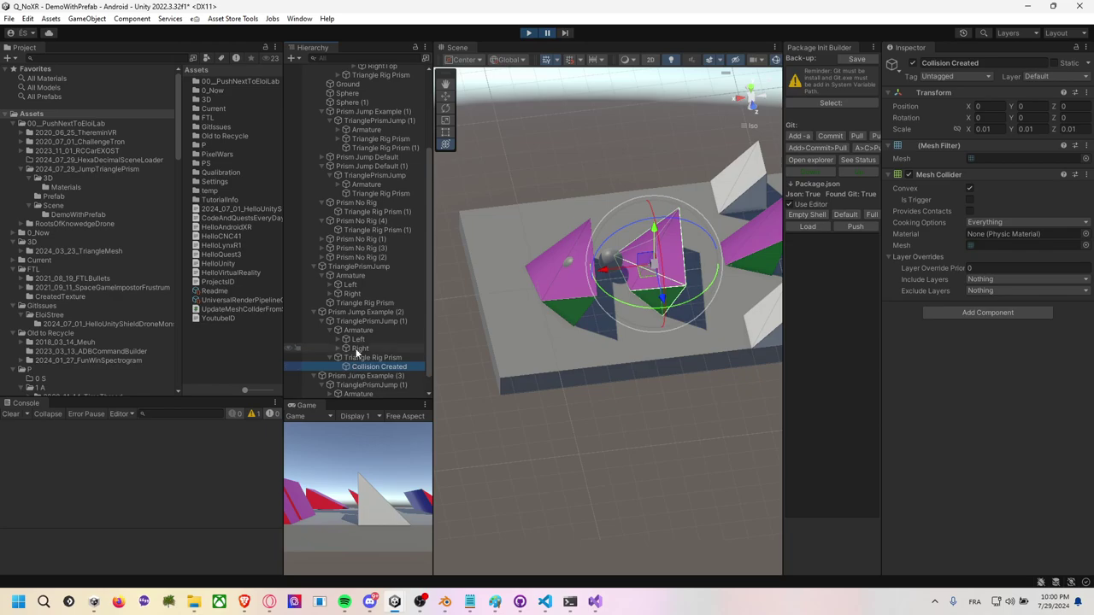
key(alt+Tab)
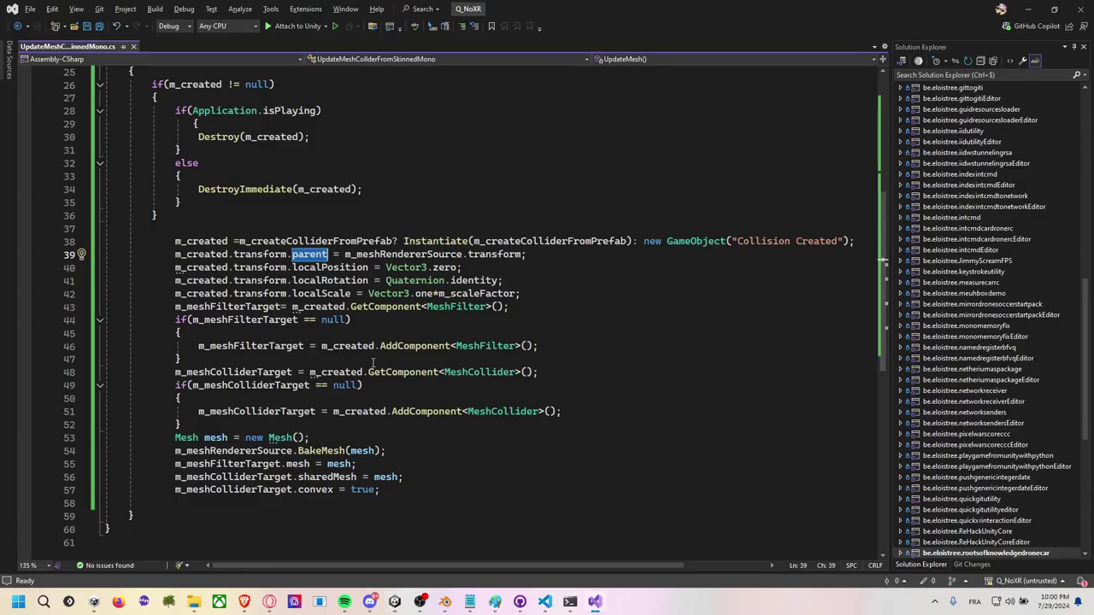
click(509, 270)
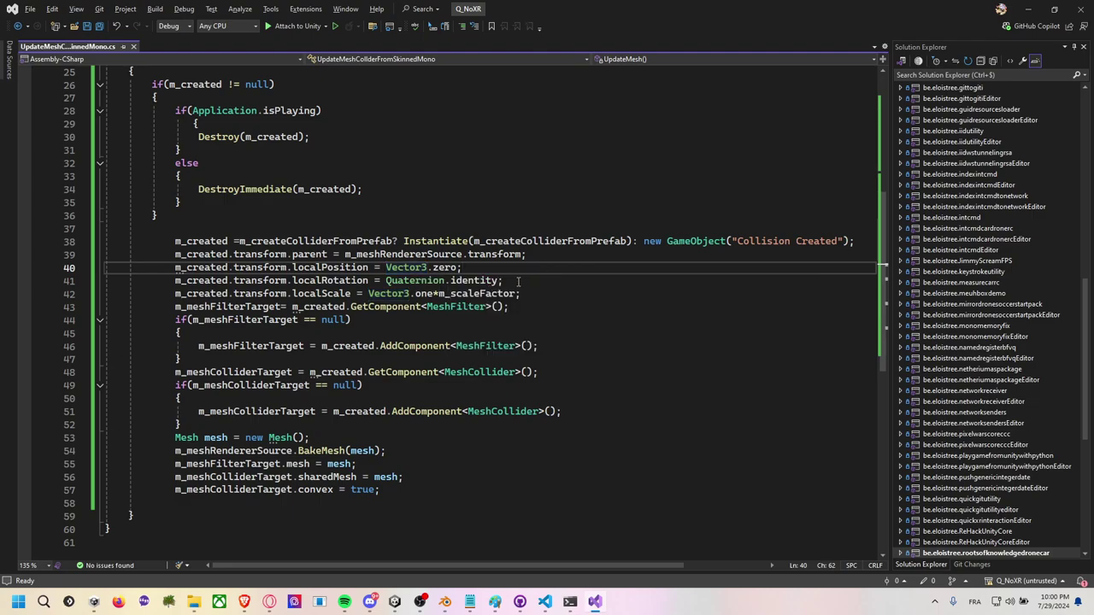
double_click(471, 294)
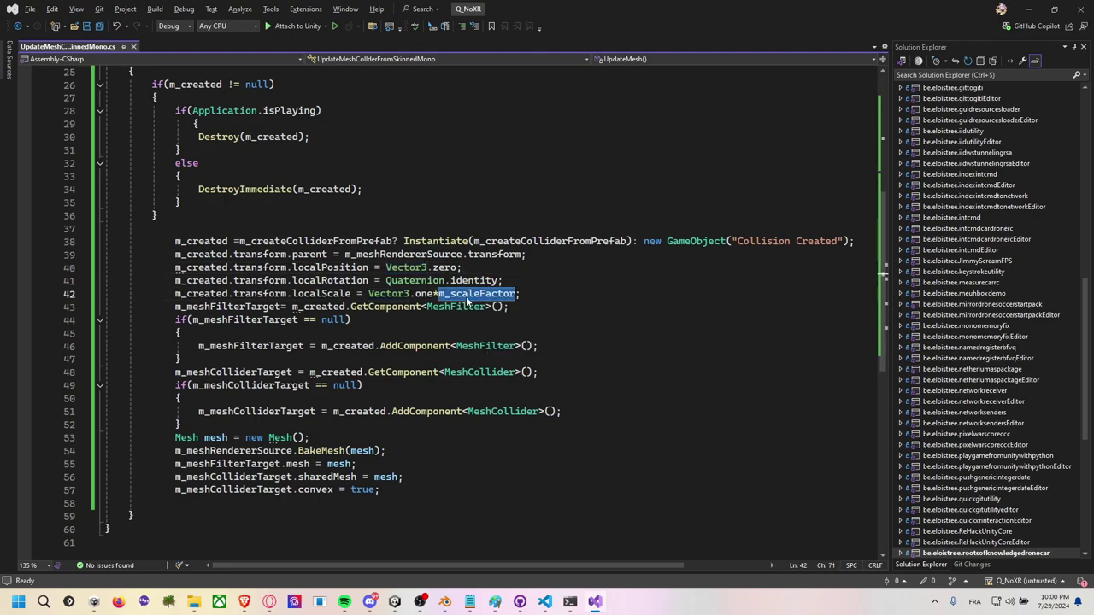
key(alt+Tab)
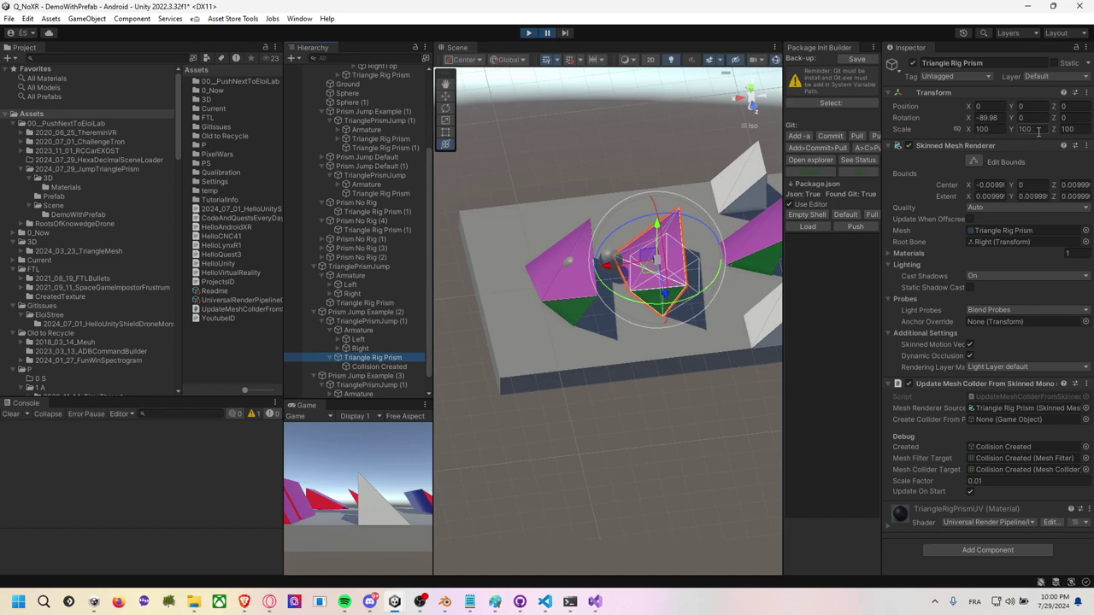
Set the Collision Created object's scale values to 1
click(384, 369)
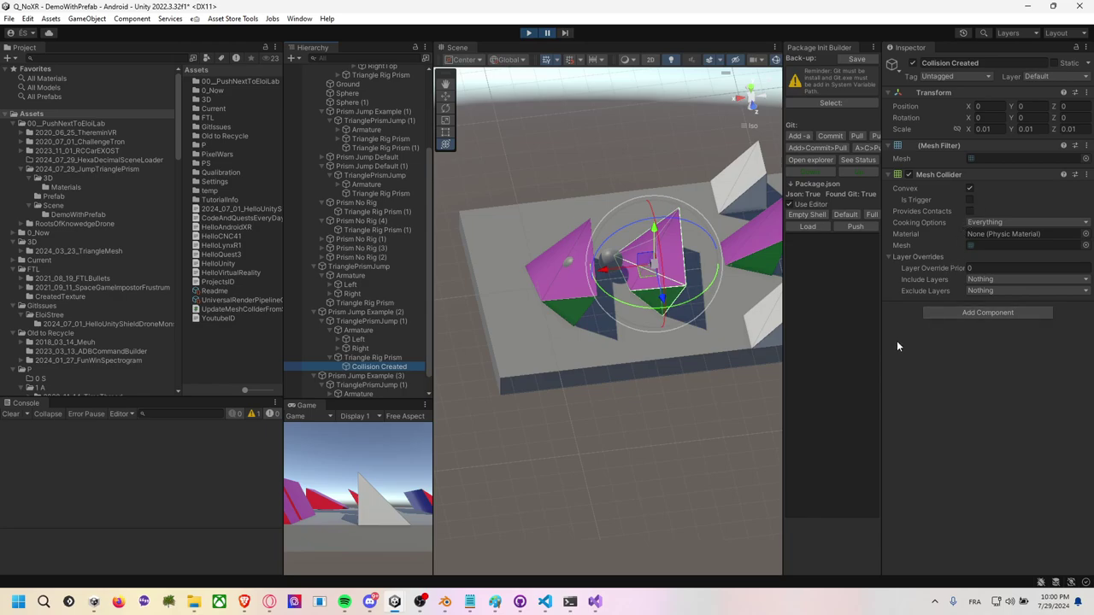
scroll(641, 294, down, 5)
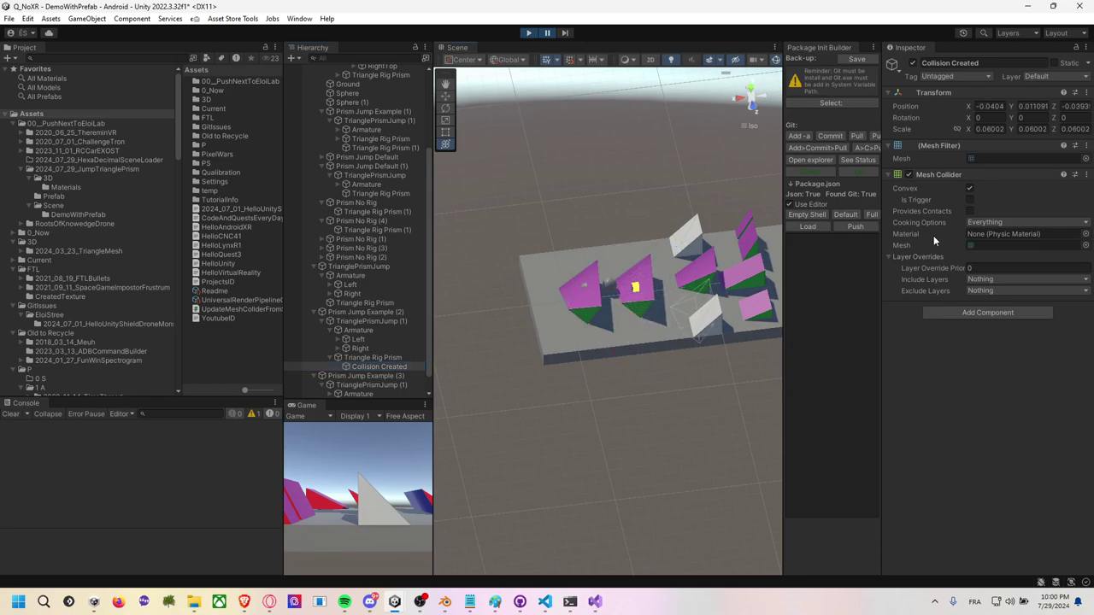
text(1)
click(1034, 129)
text(1)
click(1072, 129)
text(1)
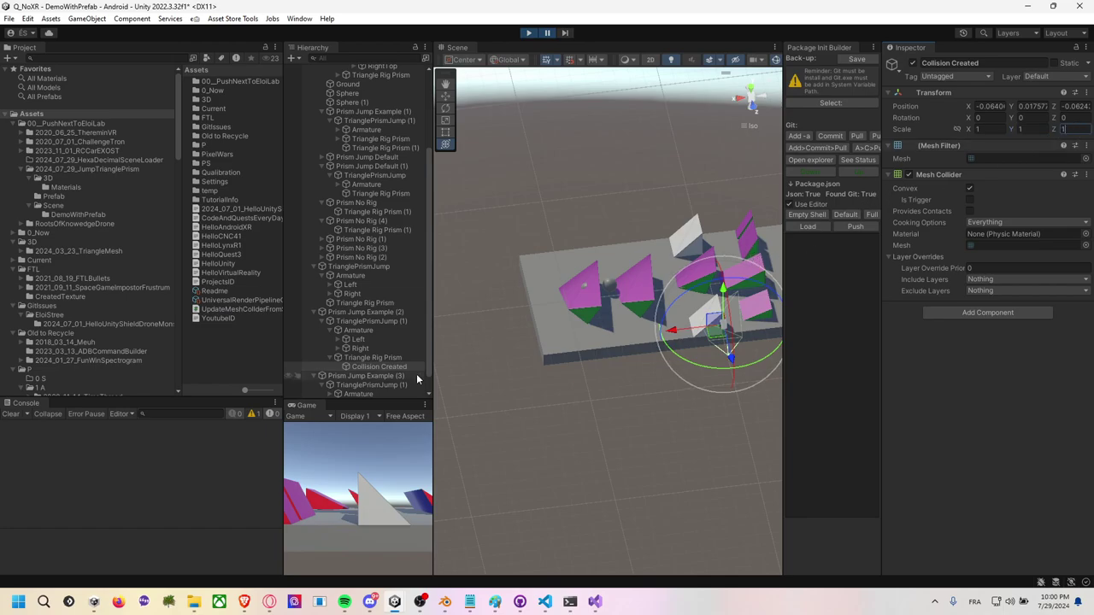
click(393, 357)
click(389, 367)
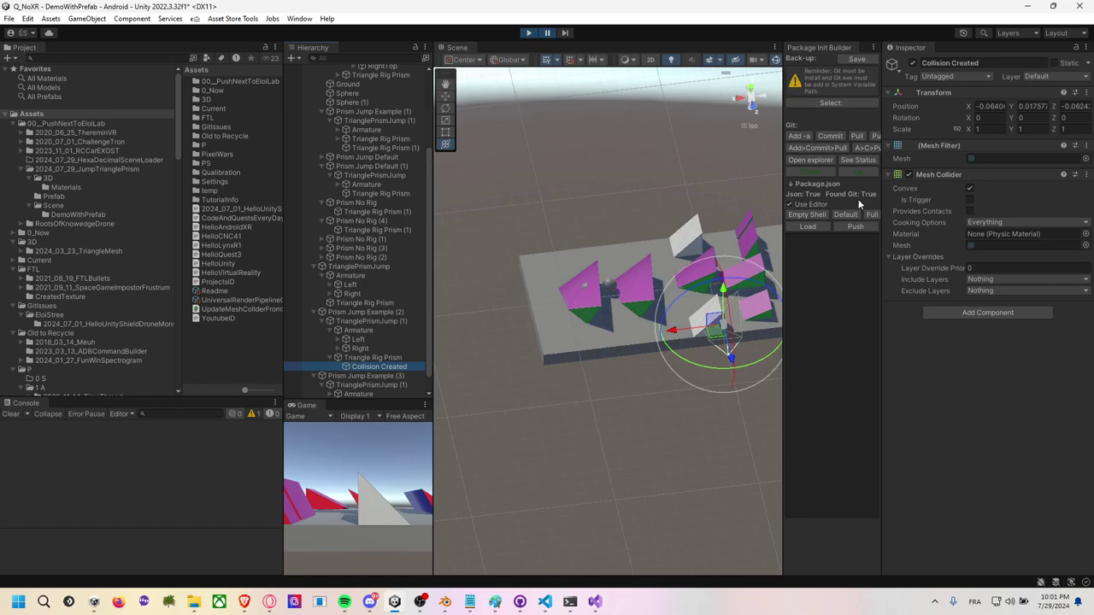
Try scaling the Triangle Rig Prism to 1, undo it back to 100, and stop playing
click(632, 289)
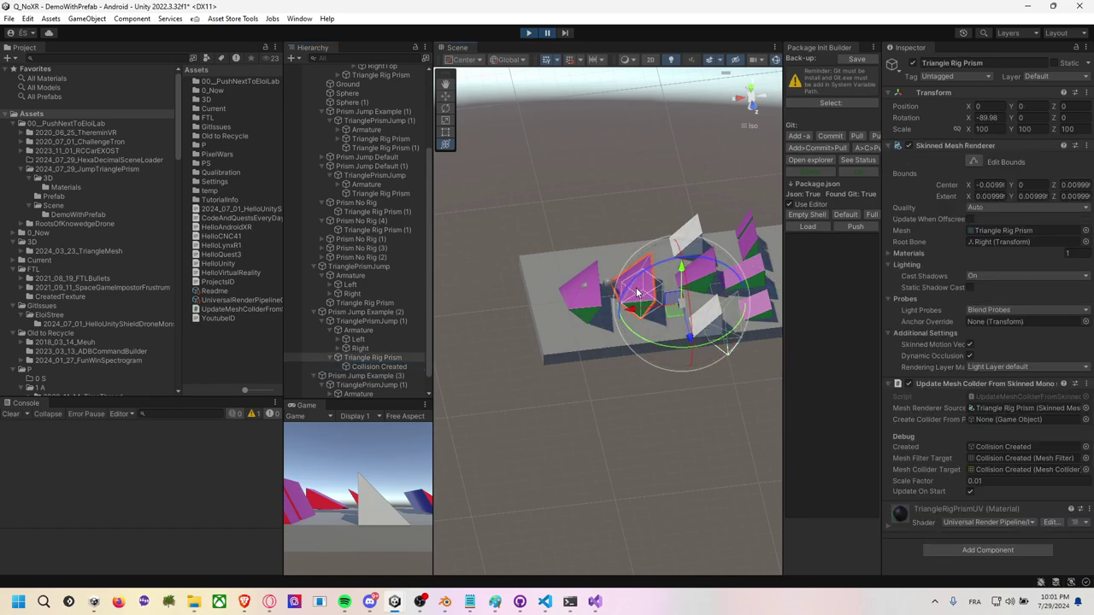
click(998, 129)
text(1)
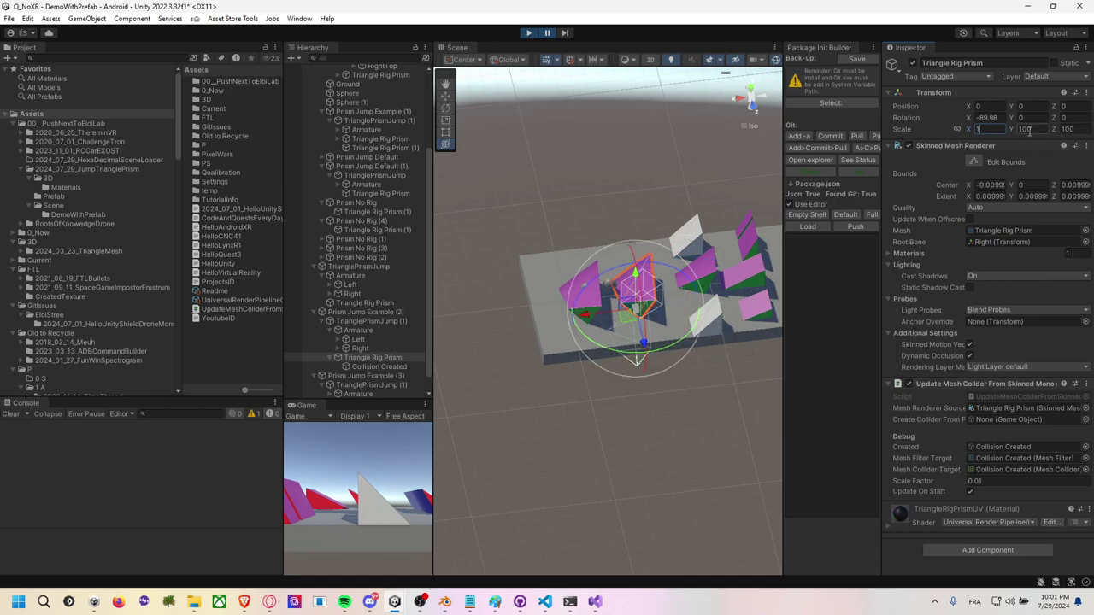
key(Tab)
text(1)
key(Tab)
text(1)
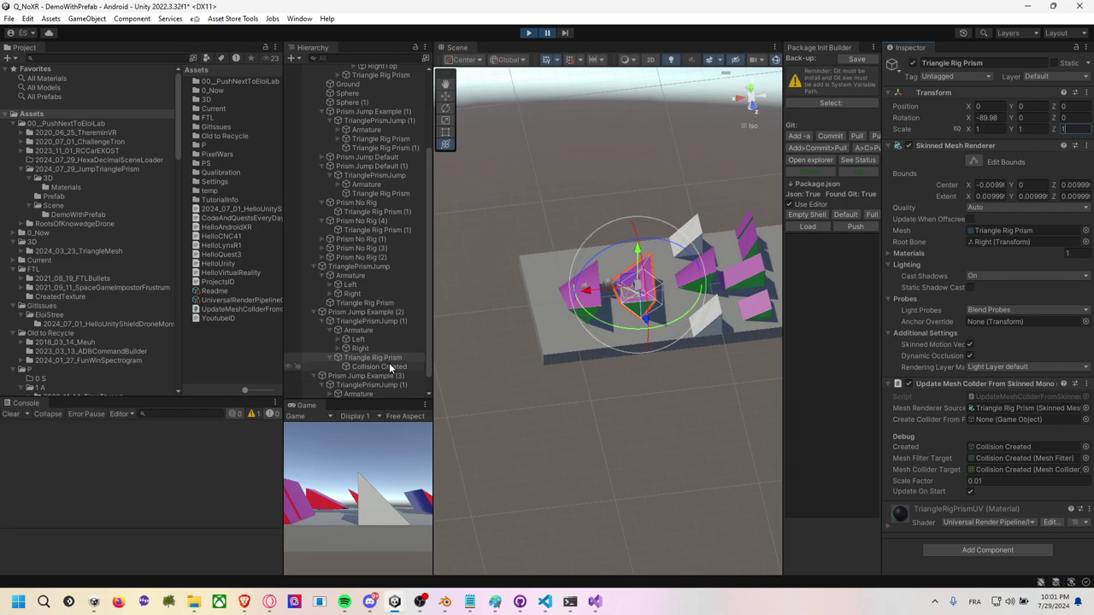
key(ctrl+z)
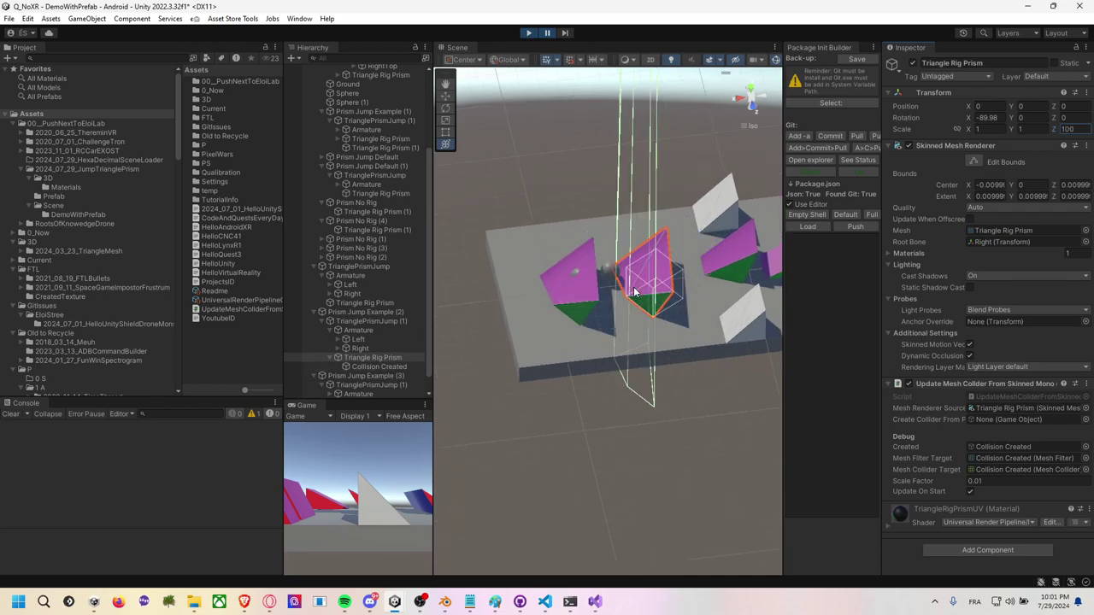
key(ctrl+z)
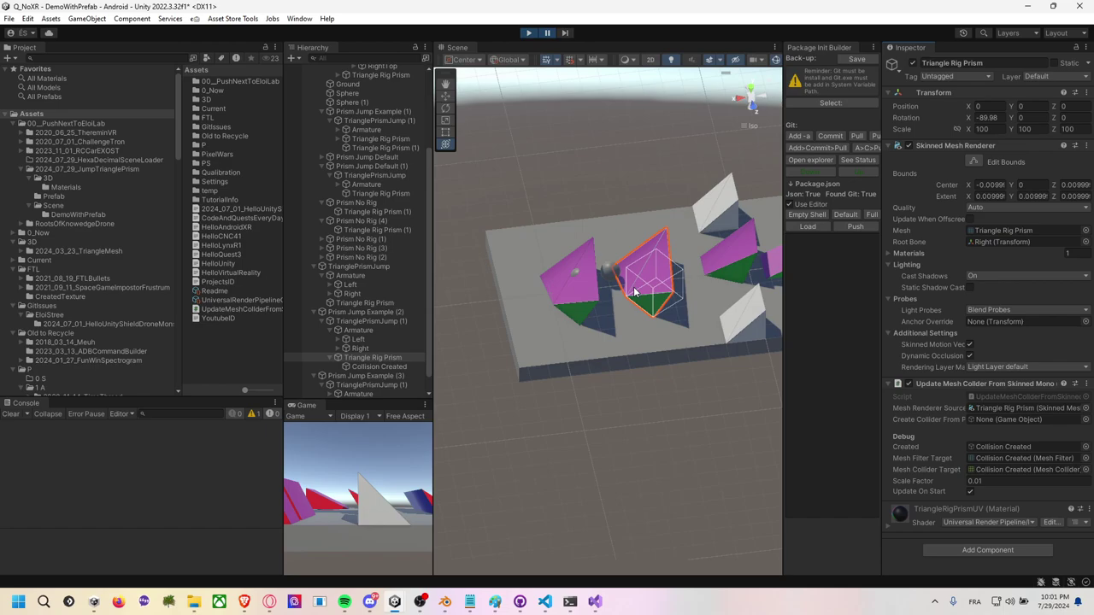
click(531, 33)
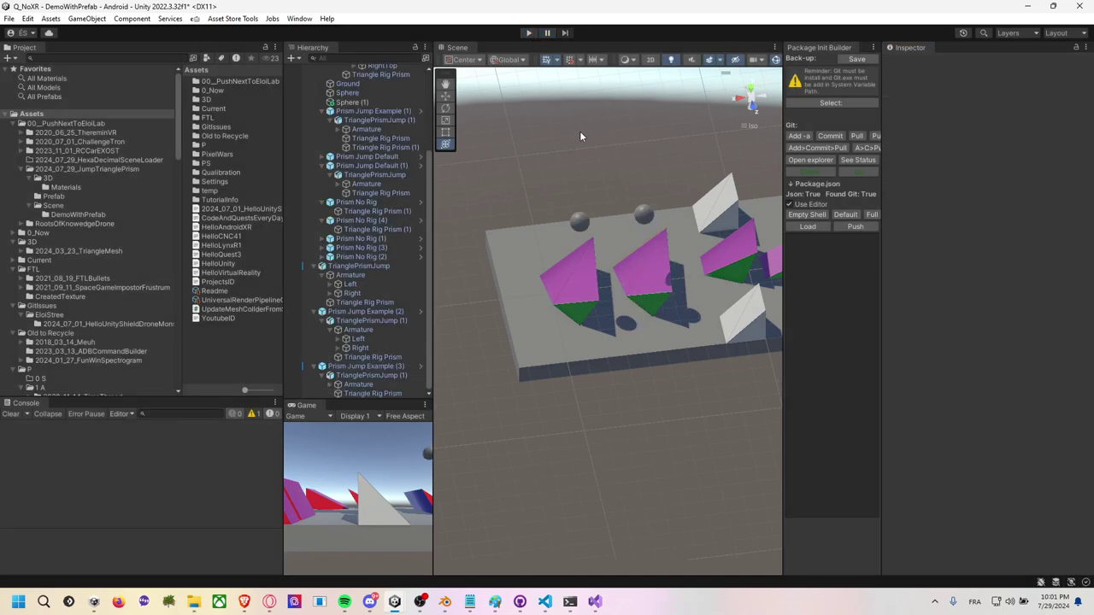
key(alt+Tab)
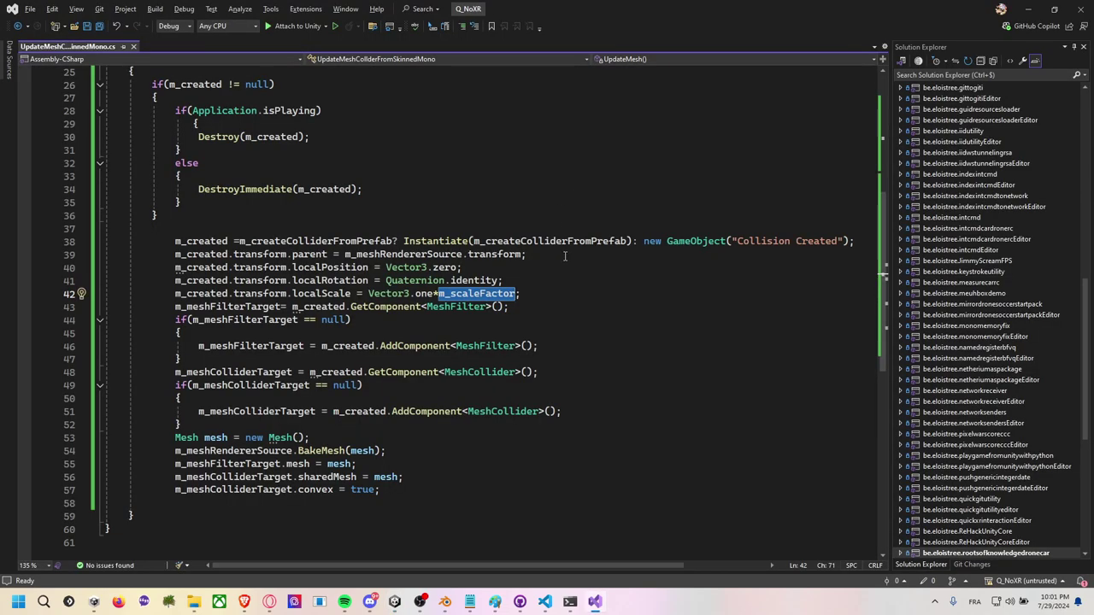
Review the m_scaleFactor, MeshFilter GetComponent/AddComponent and MeshCollider usages in the script
click(565, 255)
double_click(493, 293)
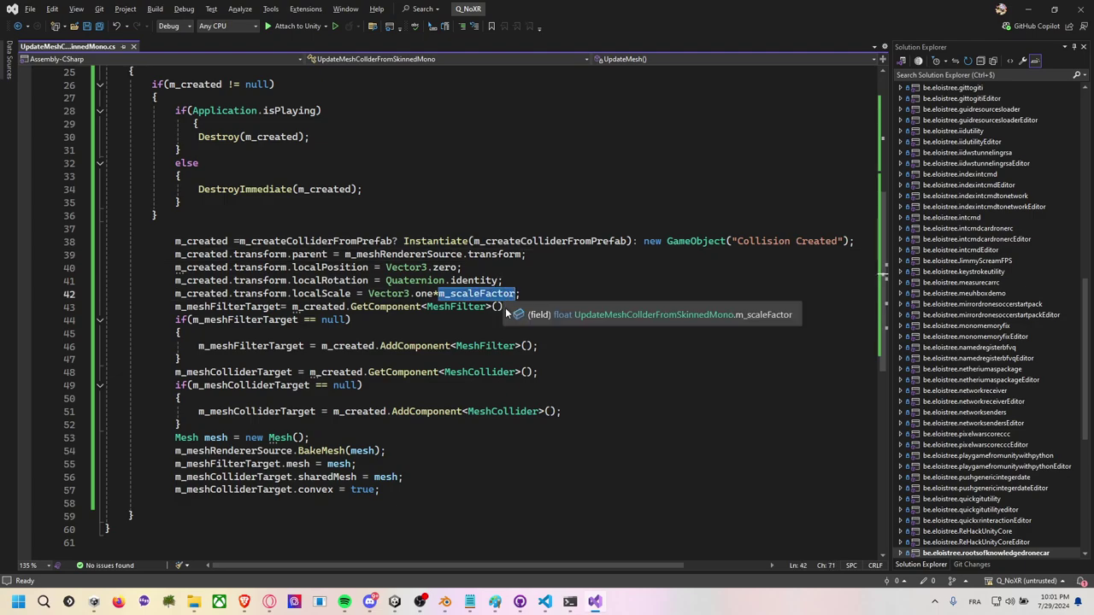
double_click(446, 307)
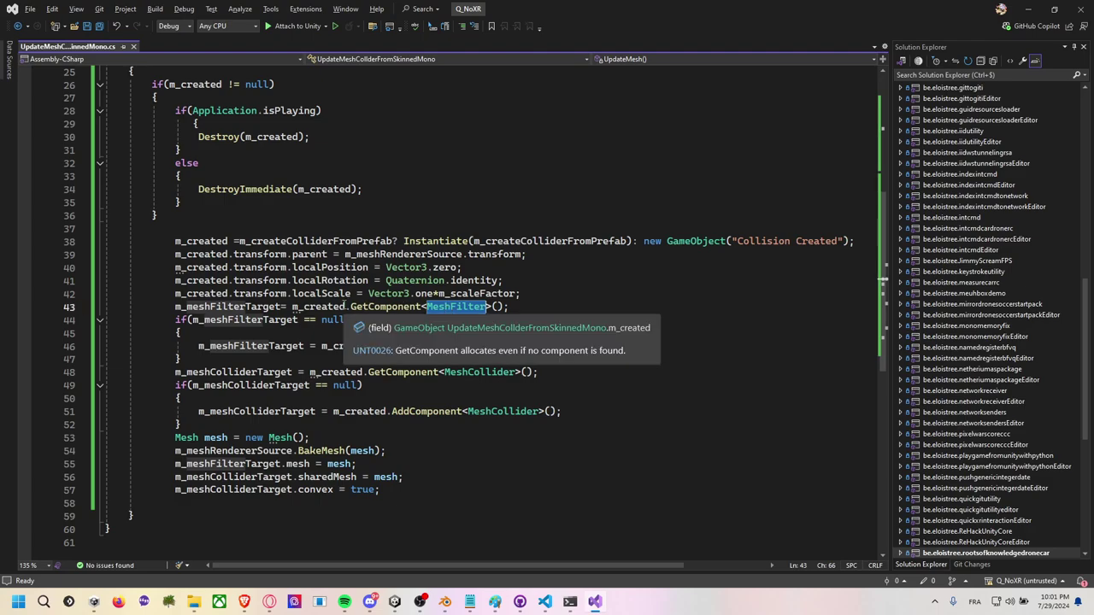
click(361, 306)
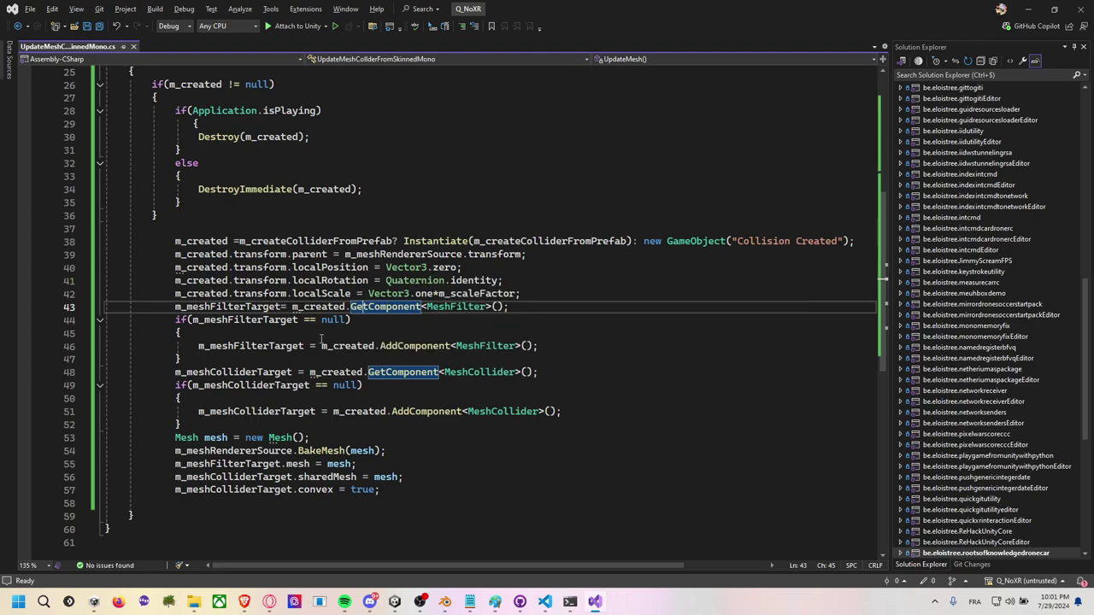
double_click(492, 346)
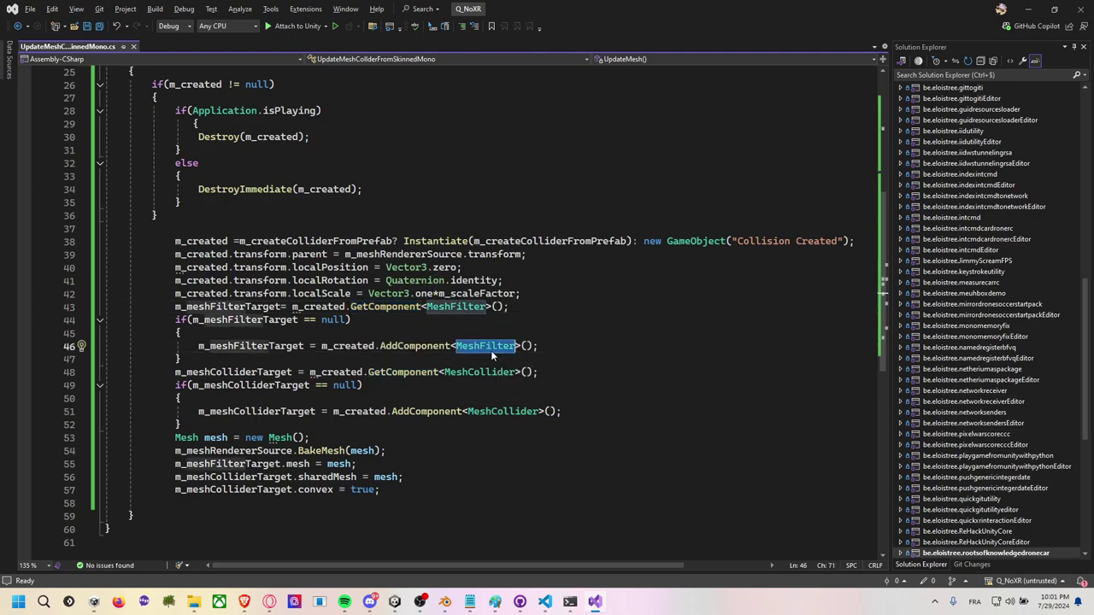
double_click(482, 373)
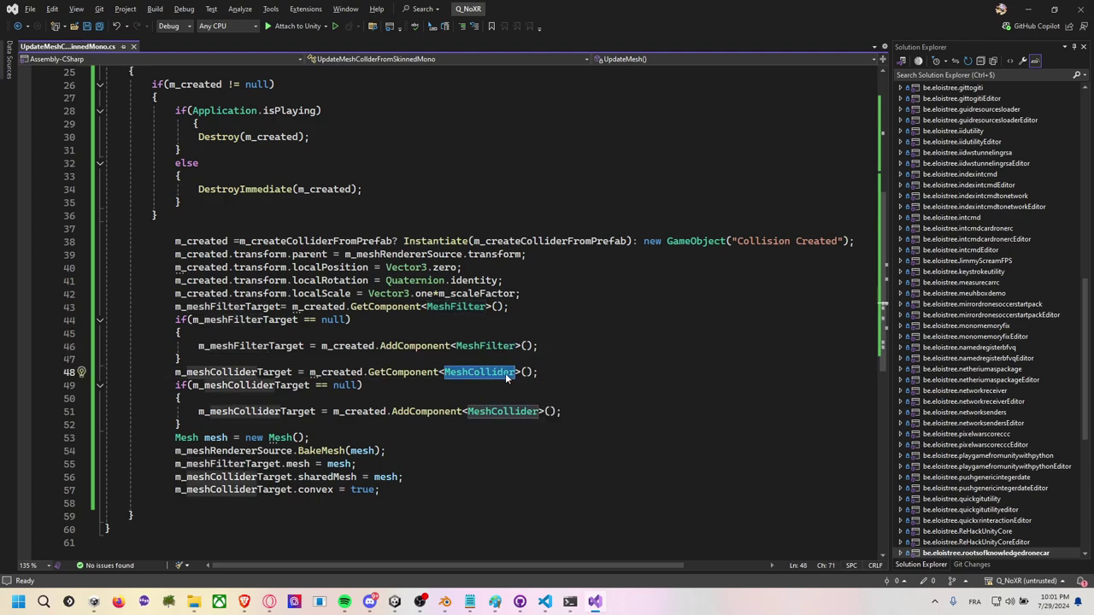
Review the new Mesh declaration on line 53 and the BakeMesh call with m_meshRendererSource
scroll(276, 381, down, 2)
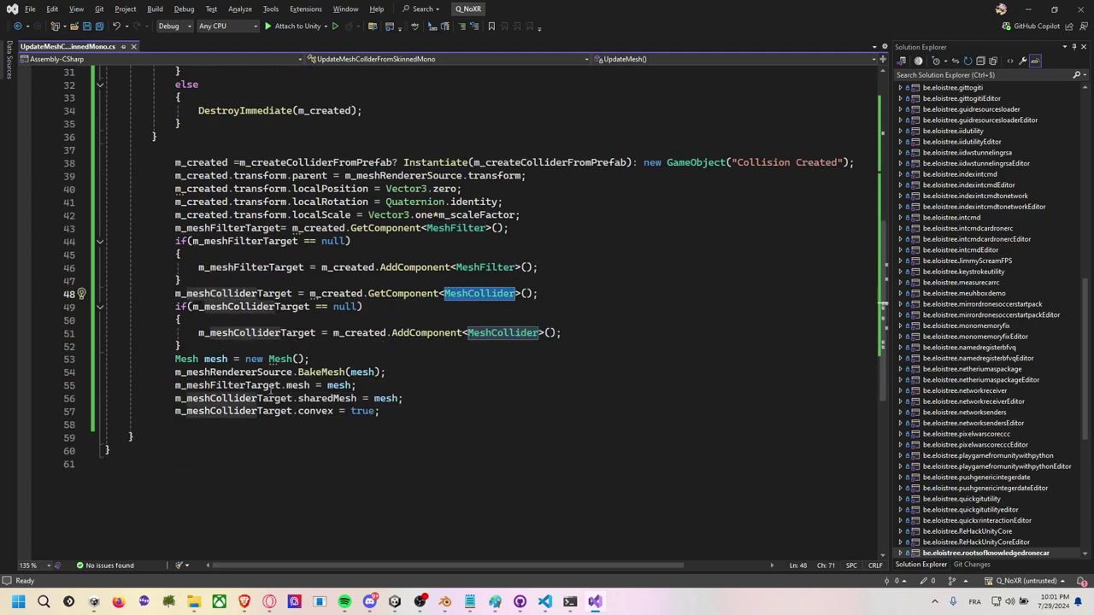
scroll(443, 342, down, 1)
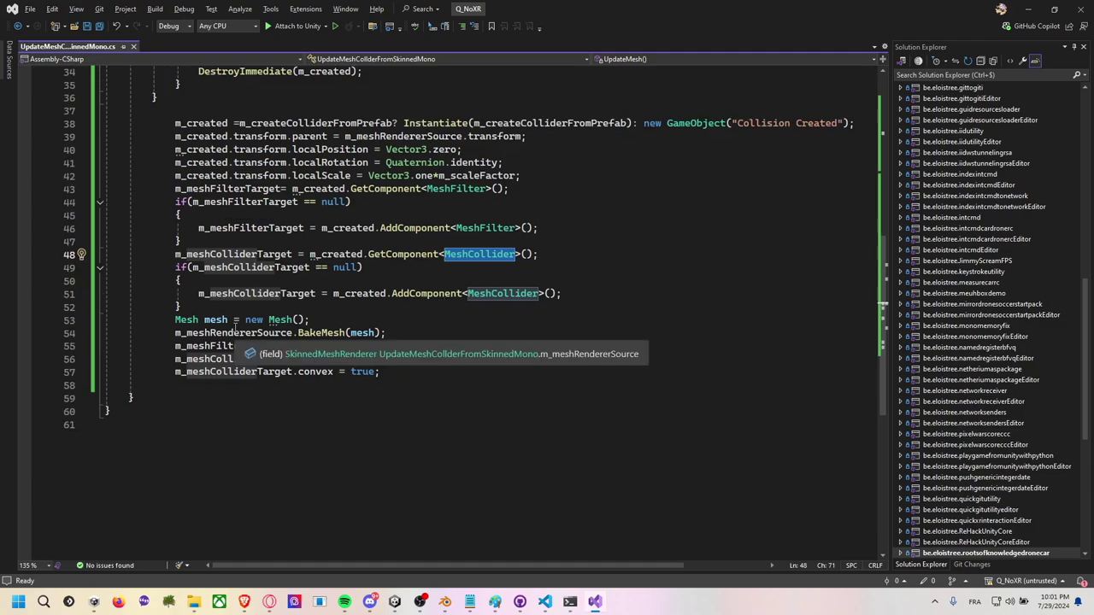
click(172, 320)
drag(172, 319, 310, 320)
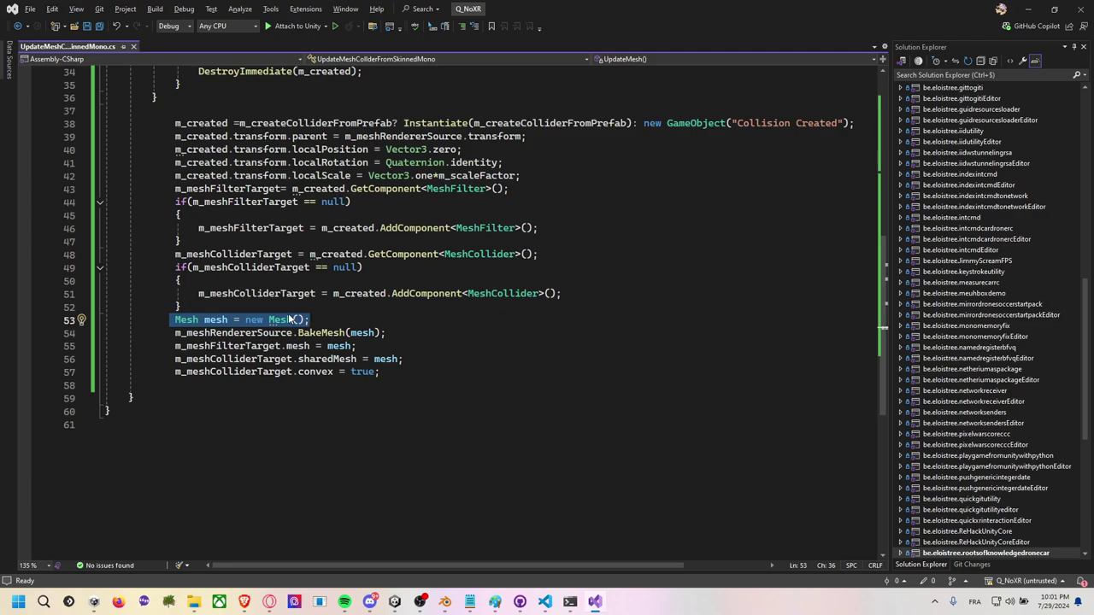
click(333, 320)
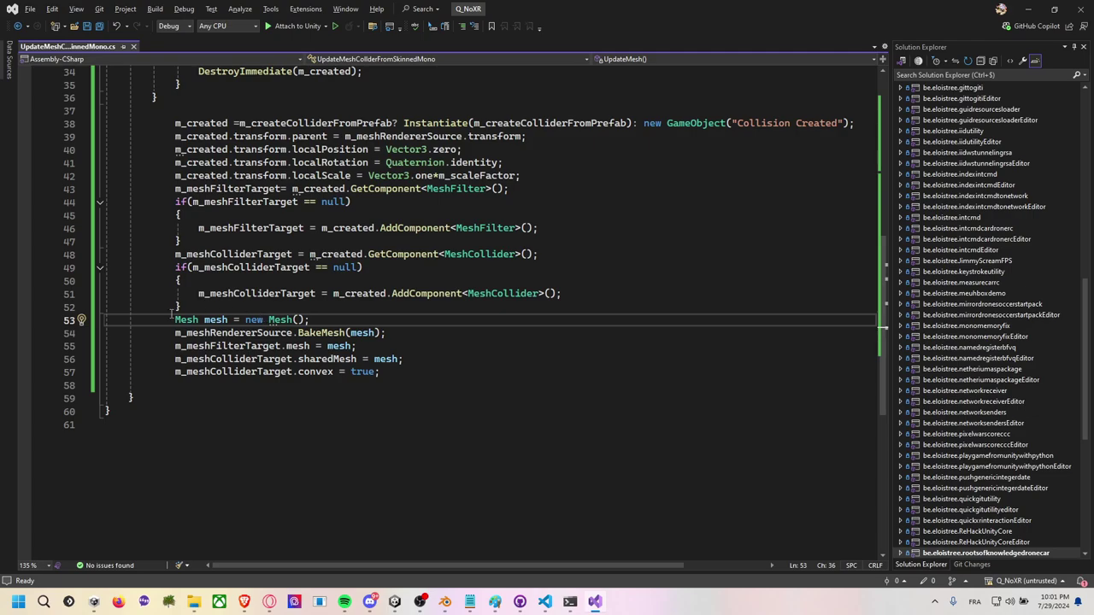
drag(175, 319, 313, 319)
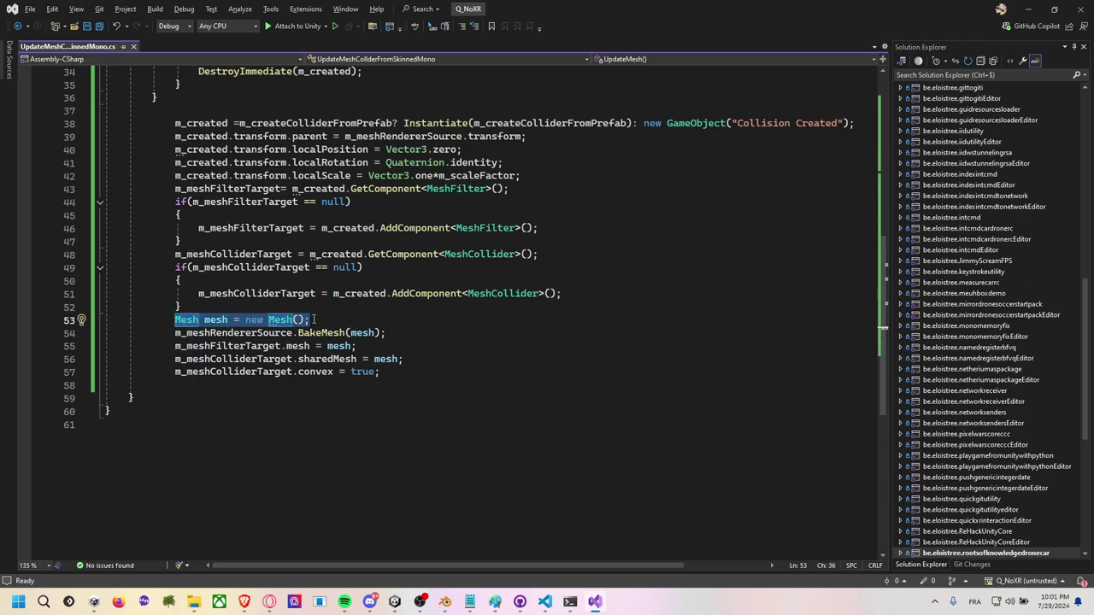
double_click(332, 335)
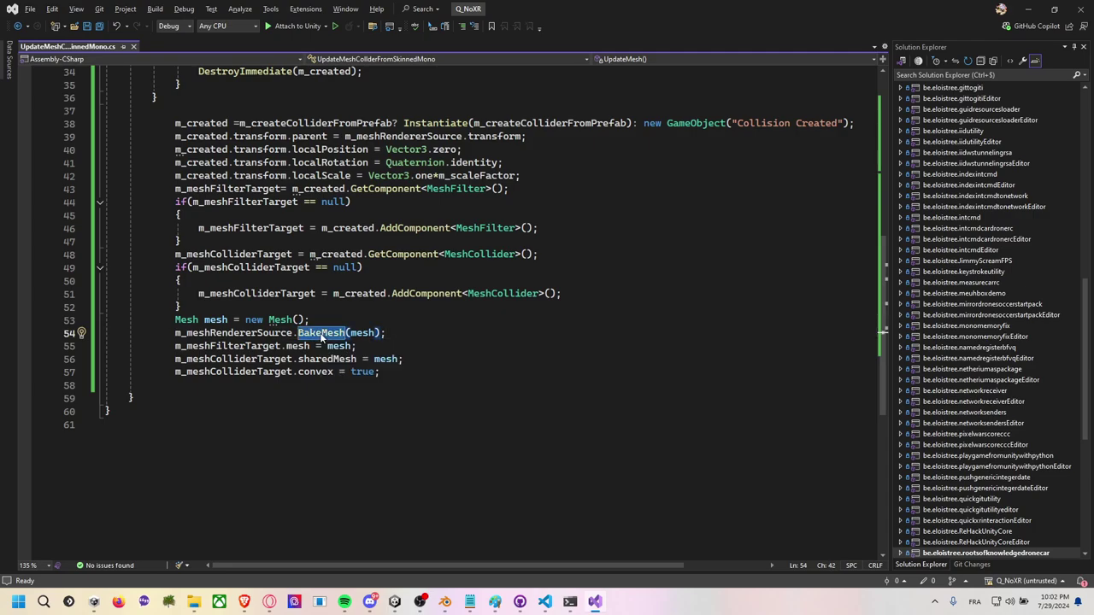
click(324, 327)
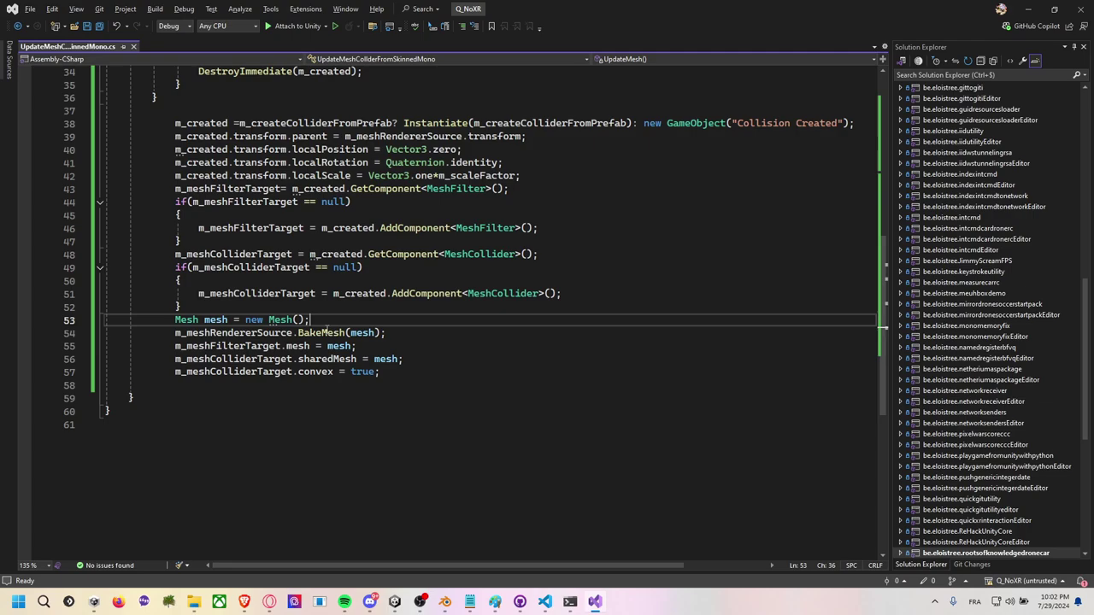
double_click(319, 333)
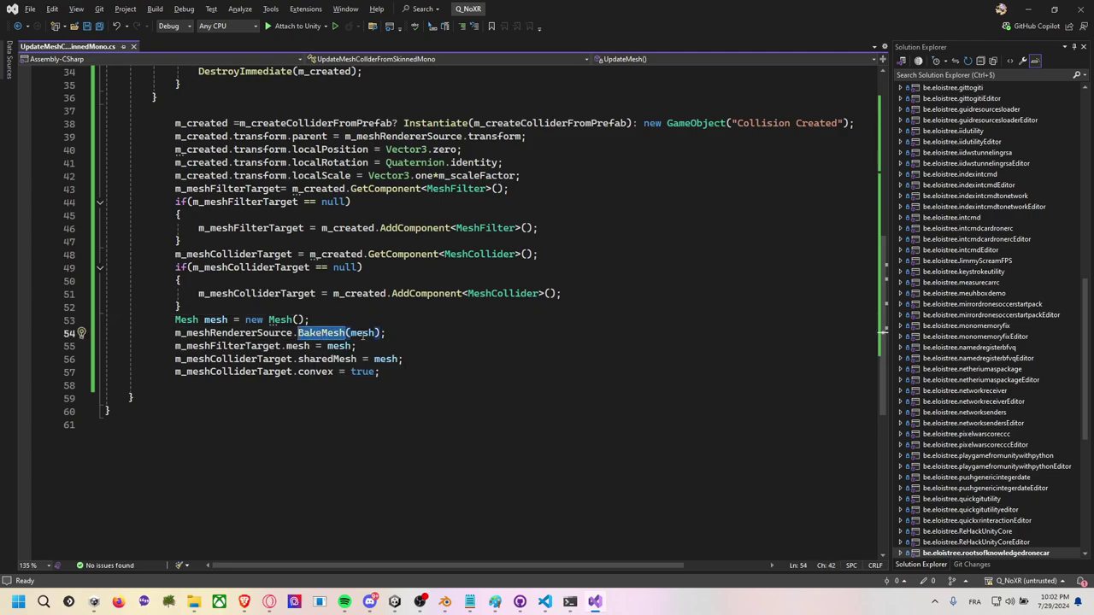
double_click(268, 335)
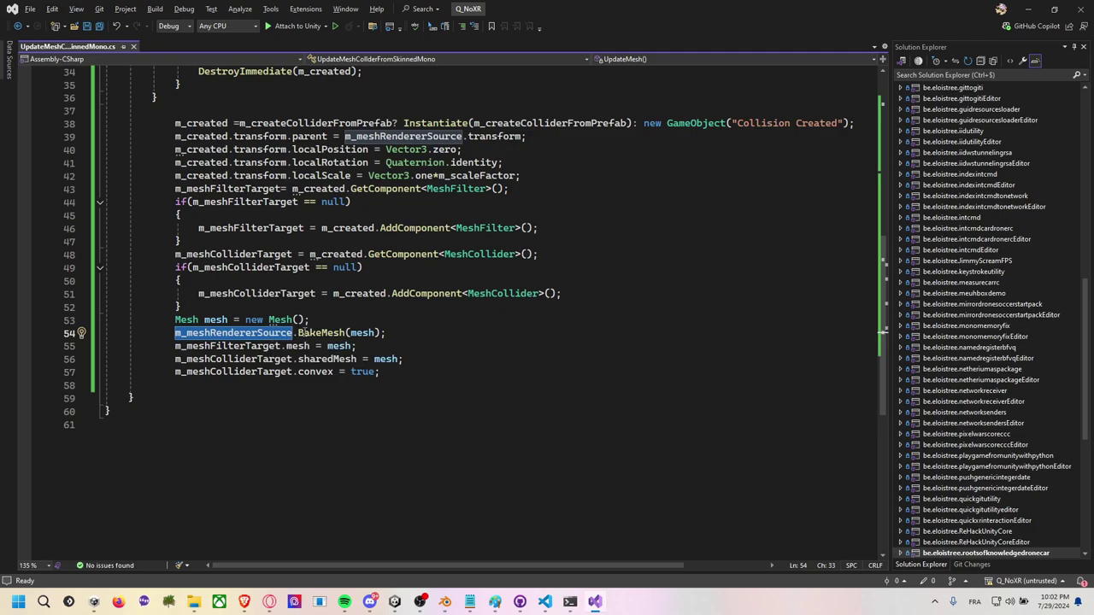
Compare with the Unity scene and review the m_meshFilterTarget and m_meshColliderTarget references
key(alt+Tab)
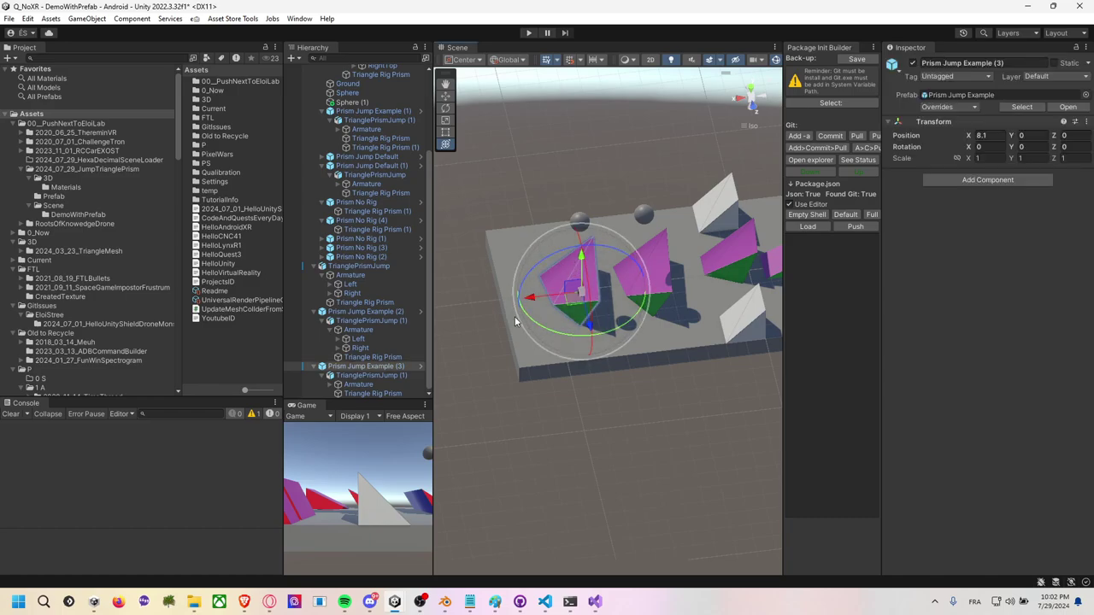
alt+drag(515, 316, 805, 257)
key(alt+Tab)
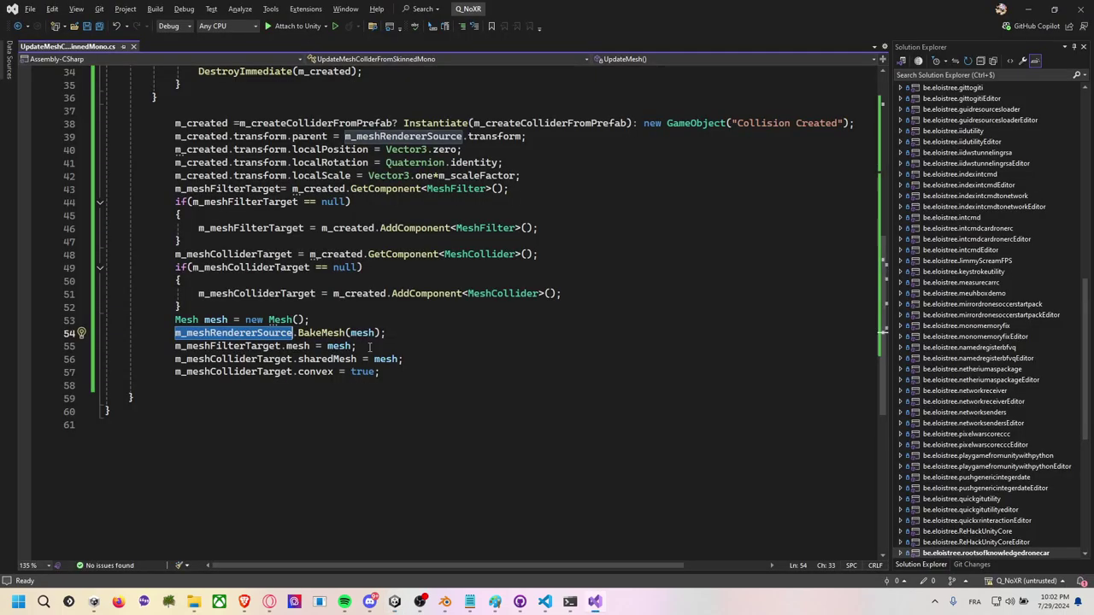
click(217, 320)
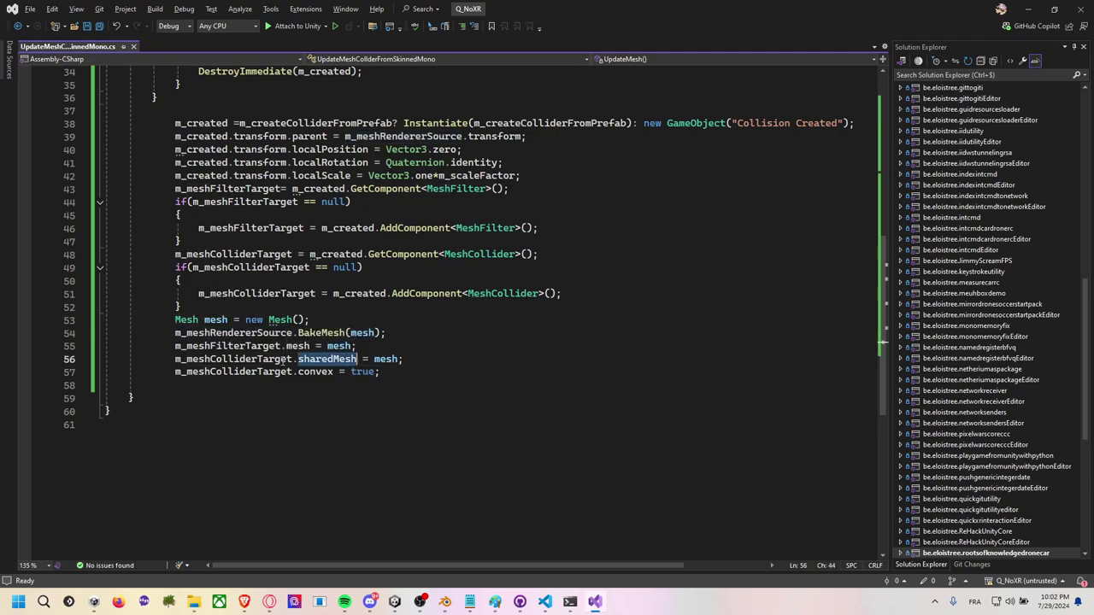
double_click(227, 346)
click(230, 359)
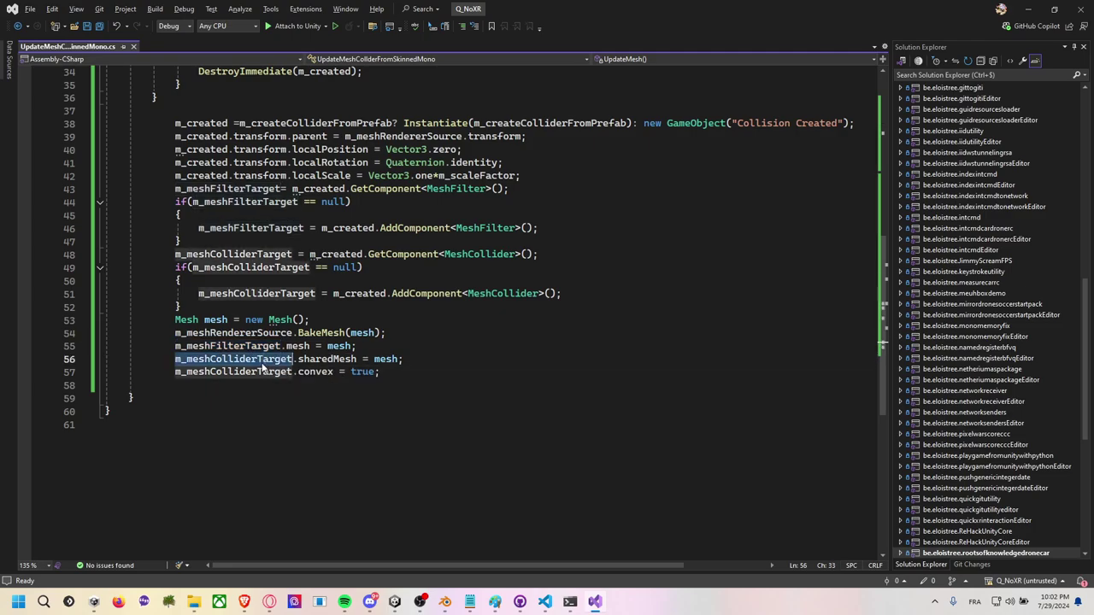
key(alt+Tab)
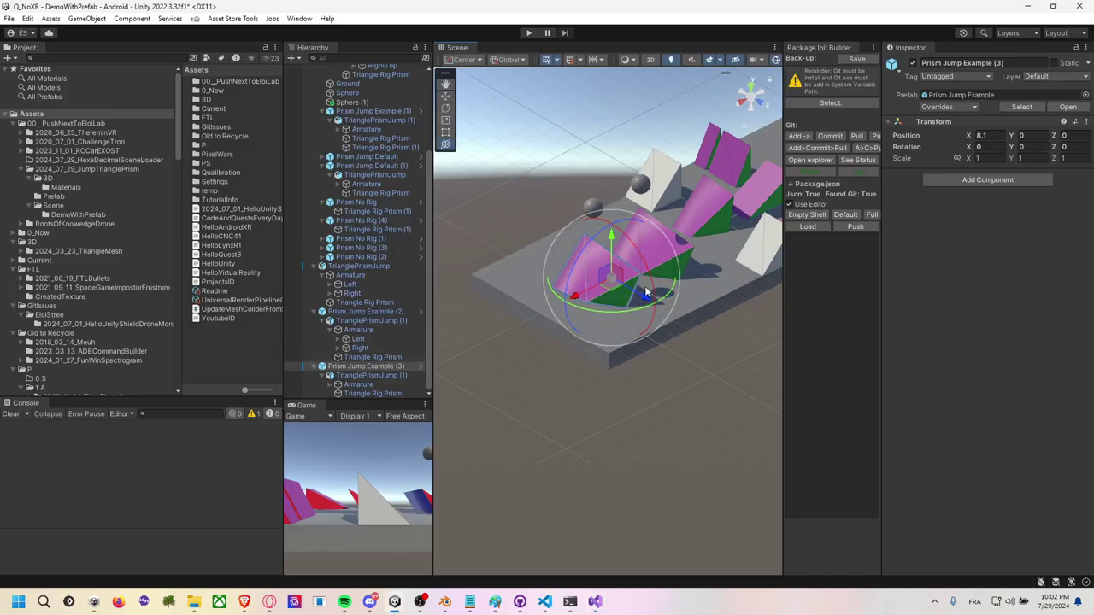
Run Update Mesh on Prism Jump Example (2)'s Triangle Rig Prism to generate its collider object
click(372, 375)
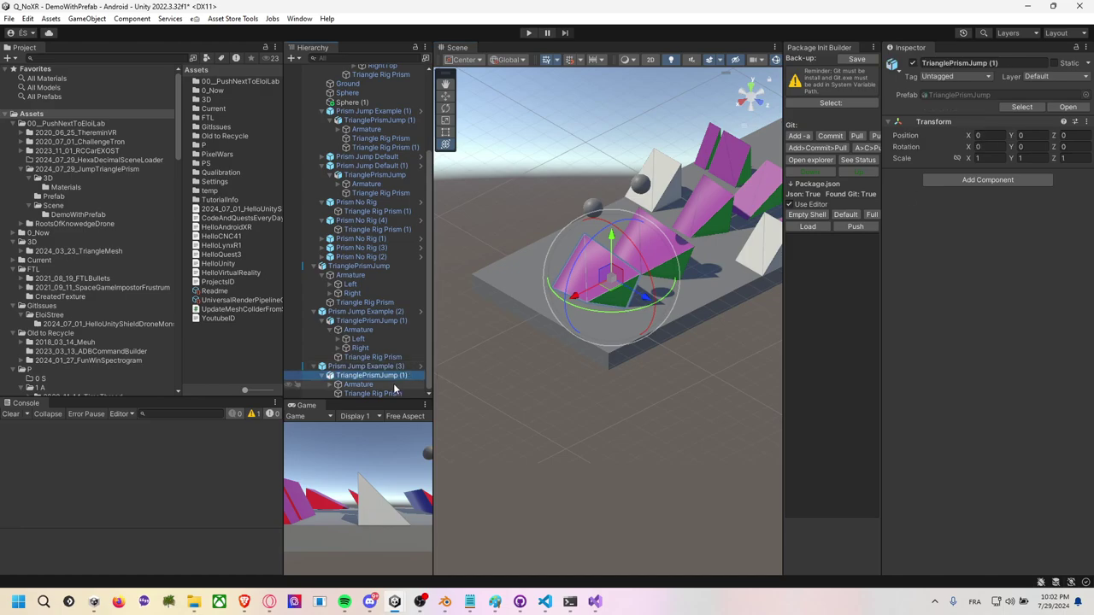
click(396, 384)
click(397, 392)
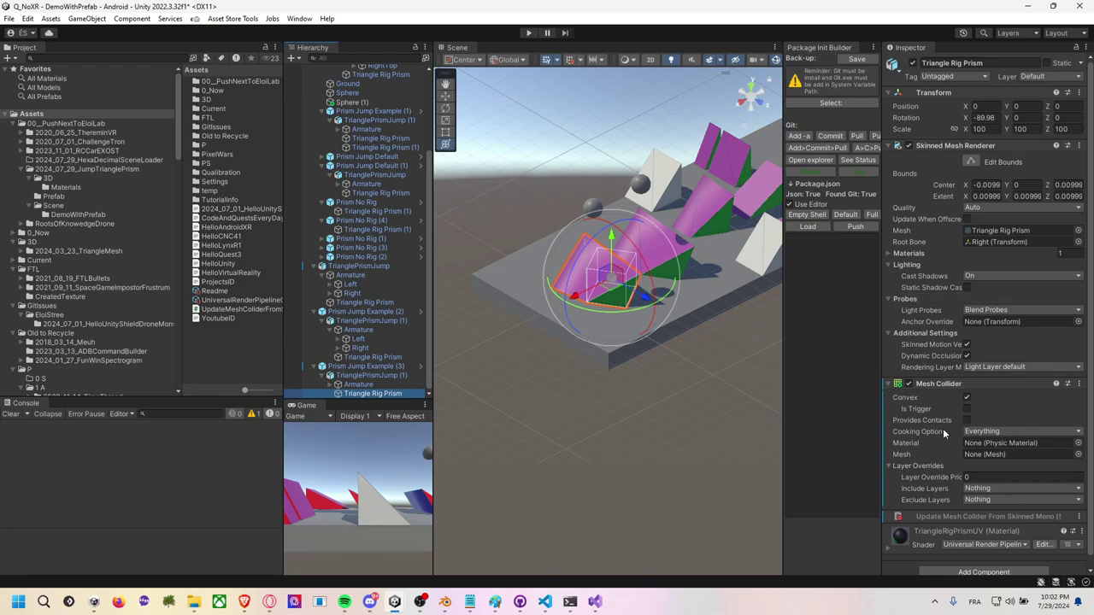
click(373, 357)
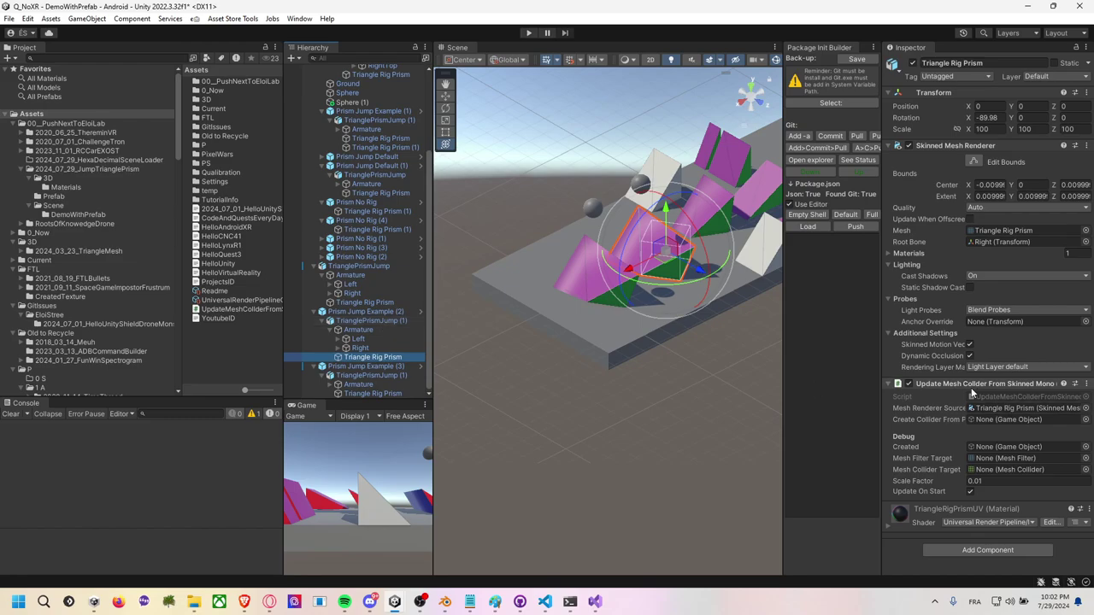
right_click(974, 387)
click(1014, 541)
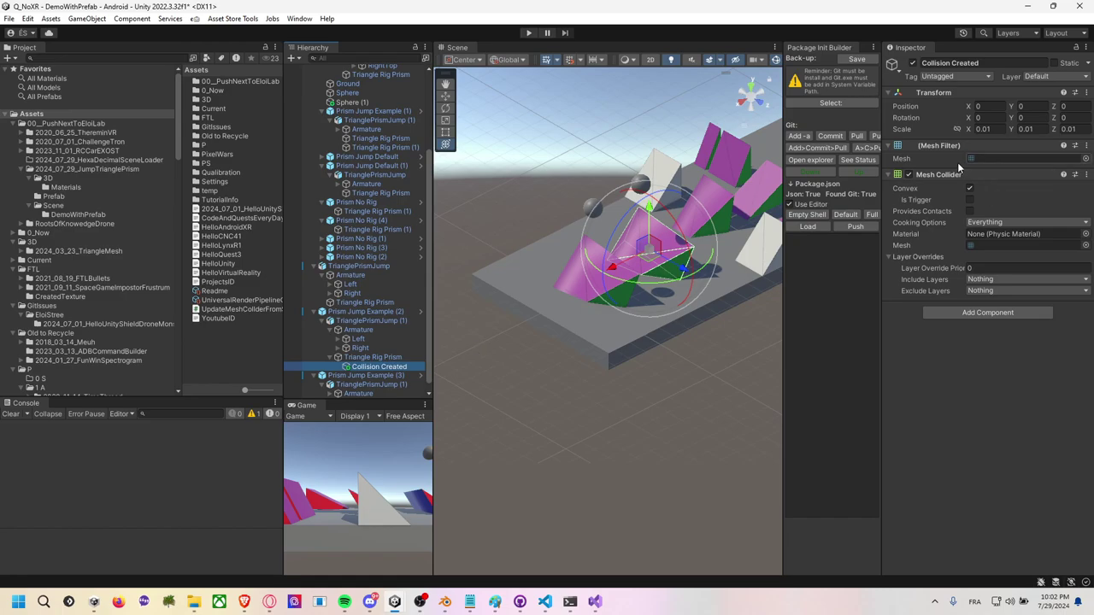
double_click(981, 245)
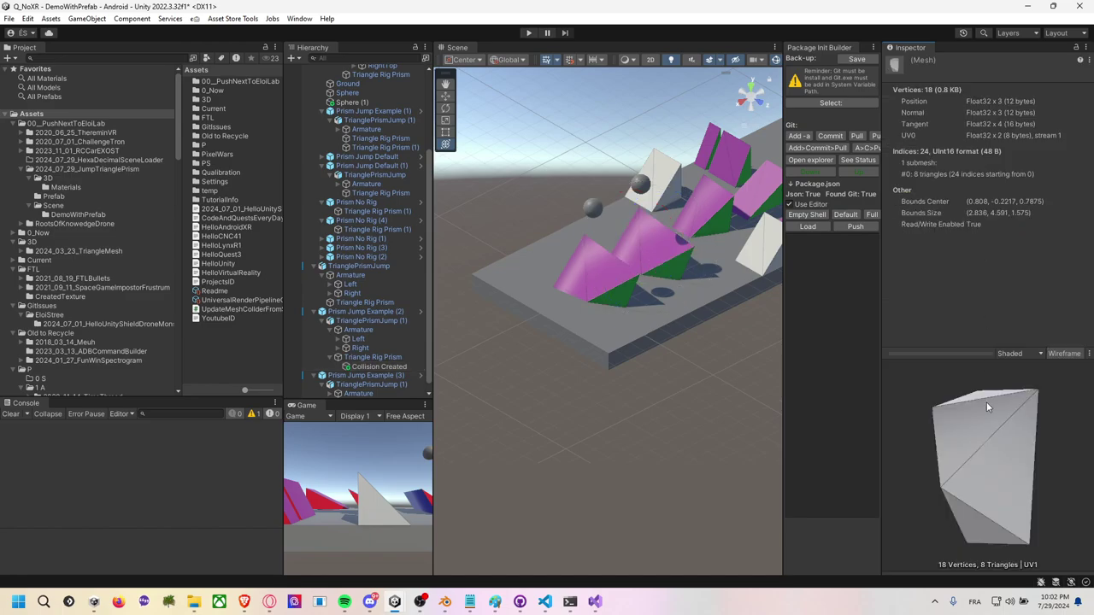
drag(983, 466, 987, 457)
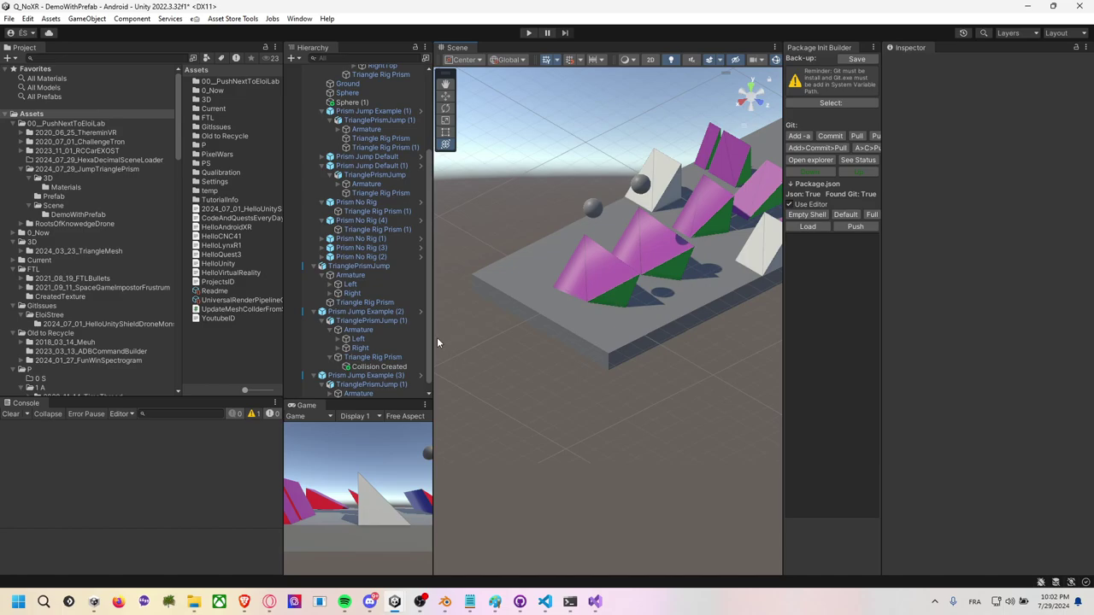
click(397, 348)
click(403, 357)
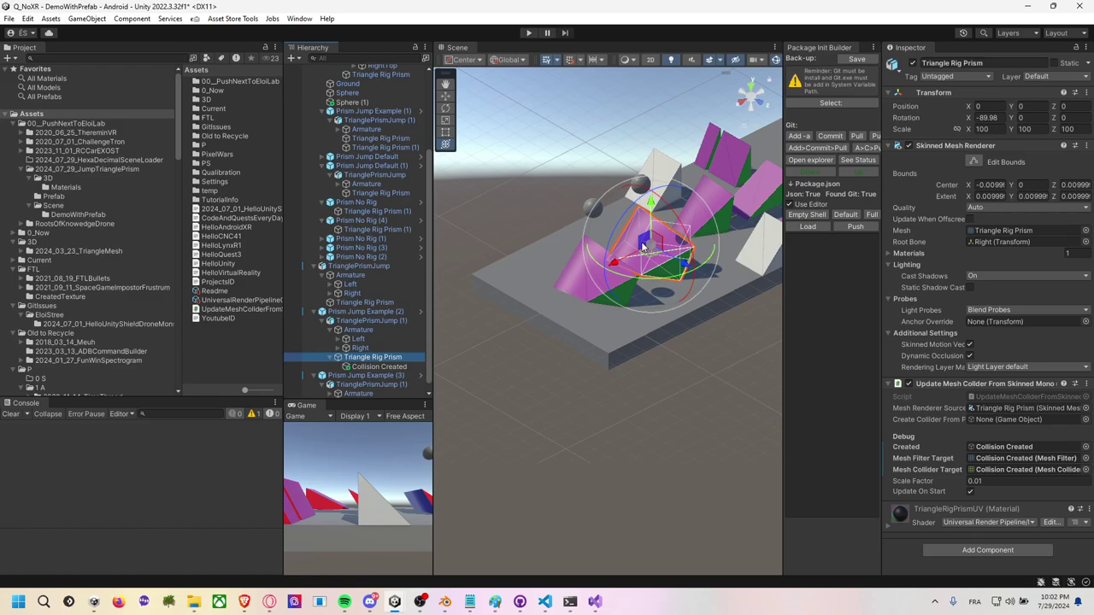
click(715, 347)
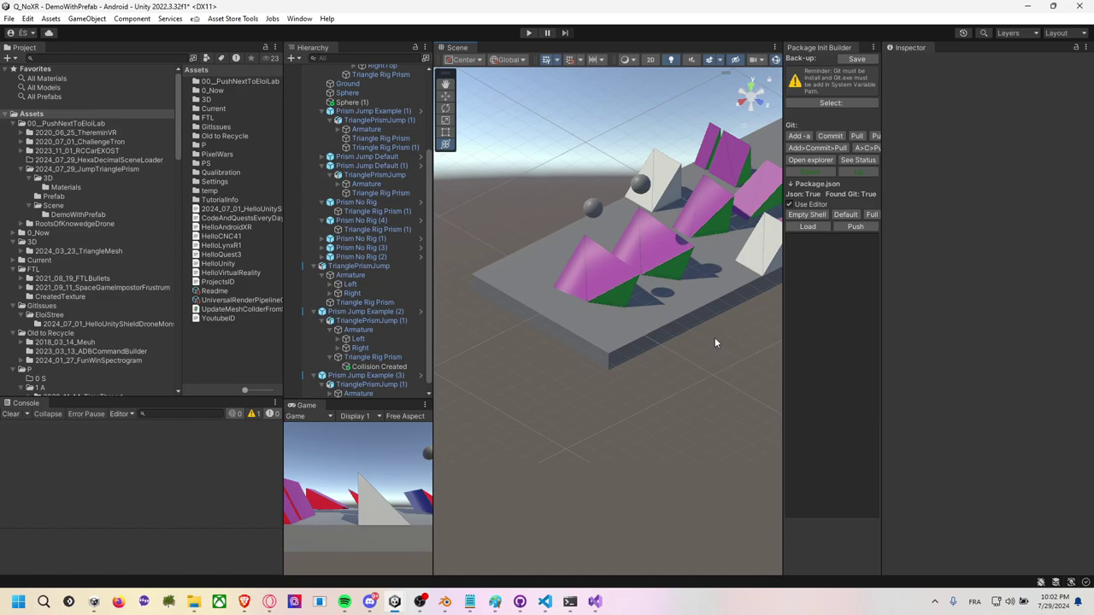
alt+drag(707, 282, 506, 359)
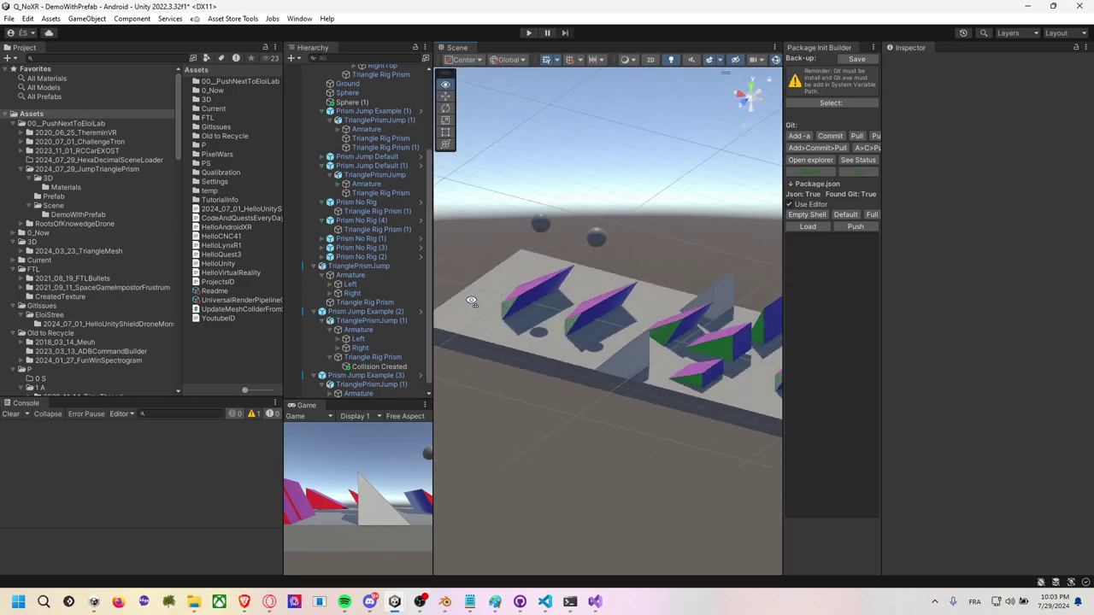
alt+drag(506, 359, 742, 401)
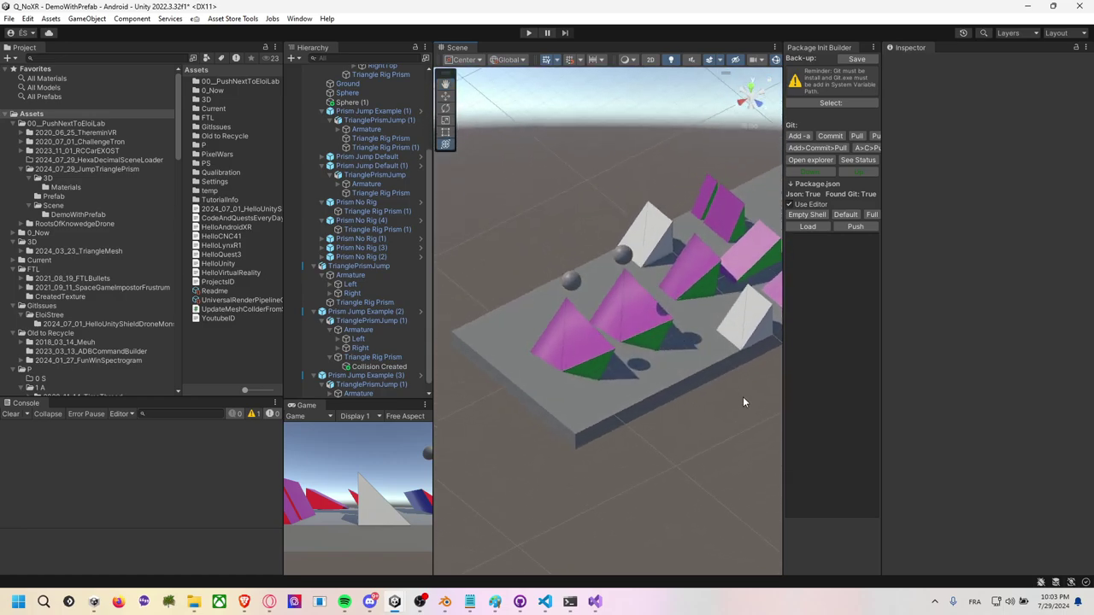
Inspect Prism Jump Example (2)'s Collision Created object and Triangle Rig Prism components
click(650, 313)
click(380, 321)
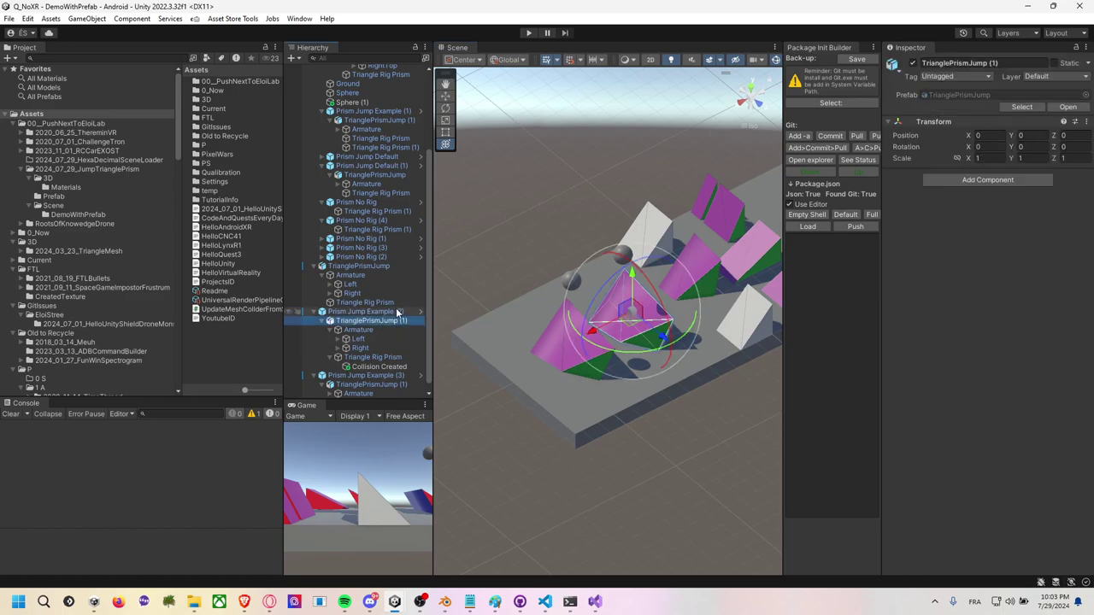
click(380, 312)
click(383, 366)
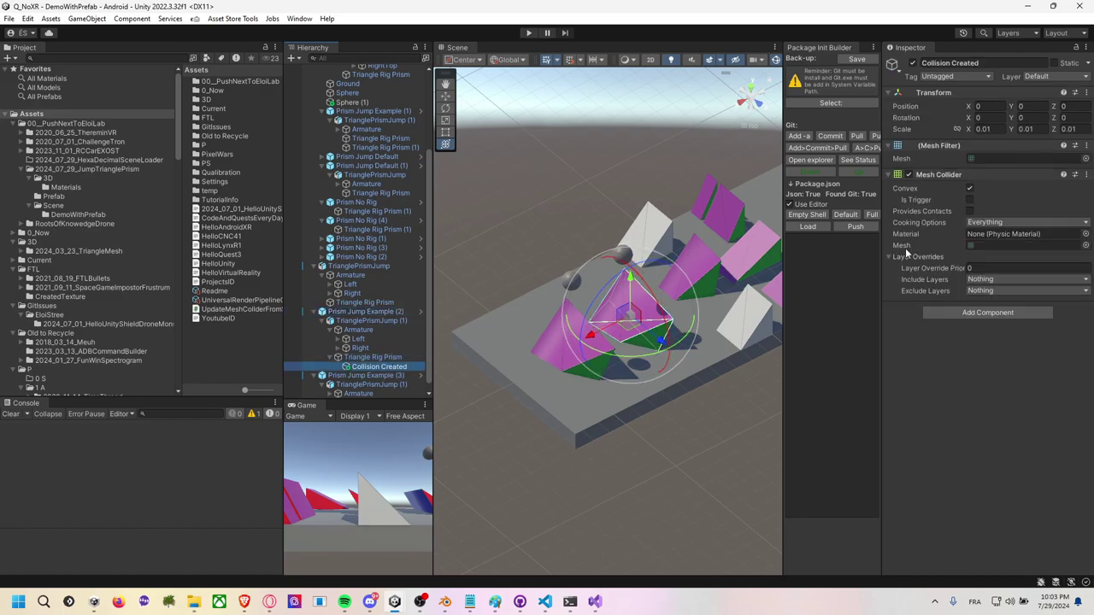
click(374, 357)
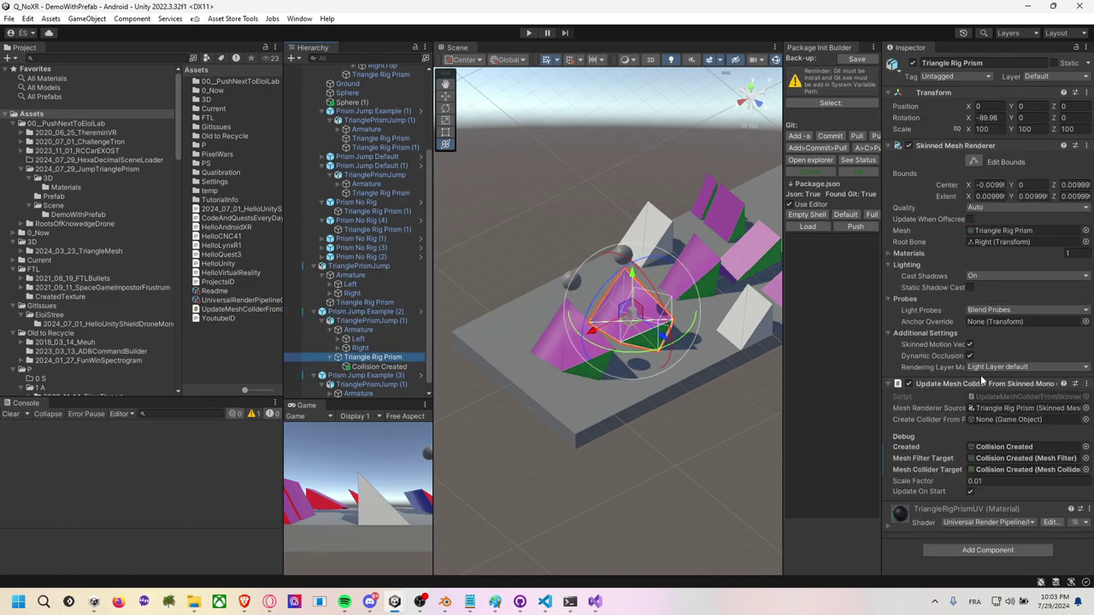
Move UpdateMeshColliderFromSkinnedMono into the 2024_07_29_JumpTrianglePrism folder and open that folder
click(256, 318)
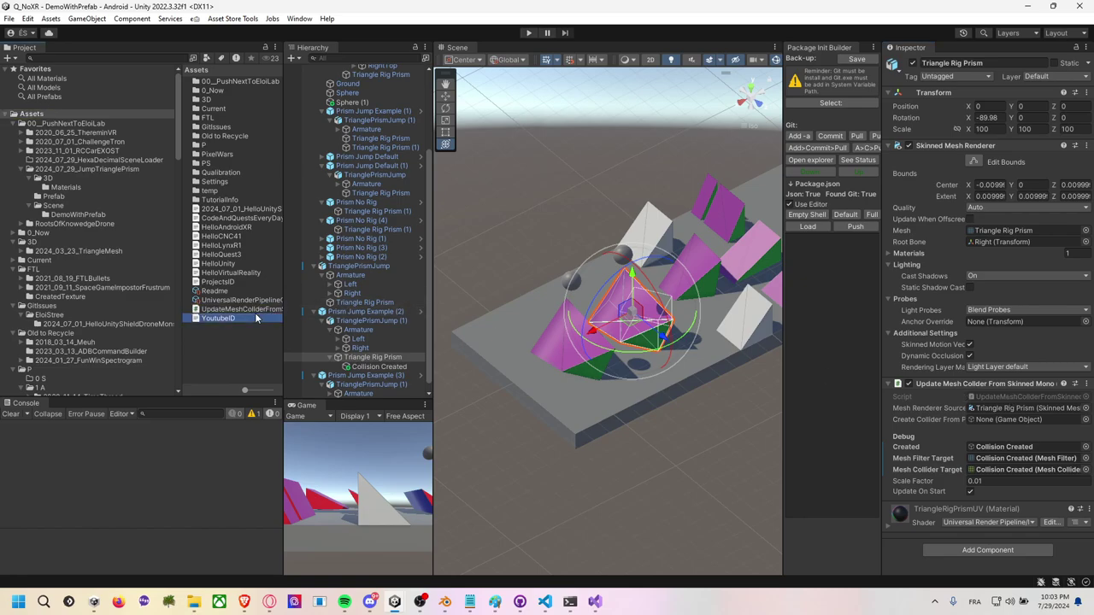
click(257, 309)
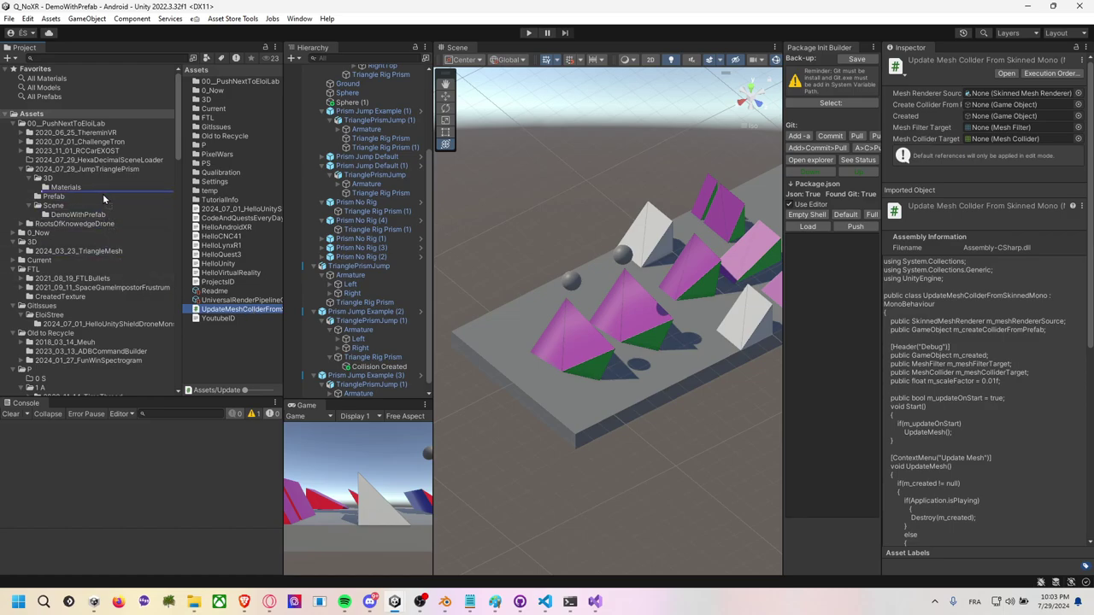
click(95, 169)
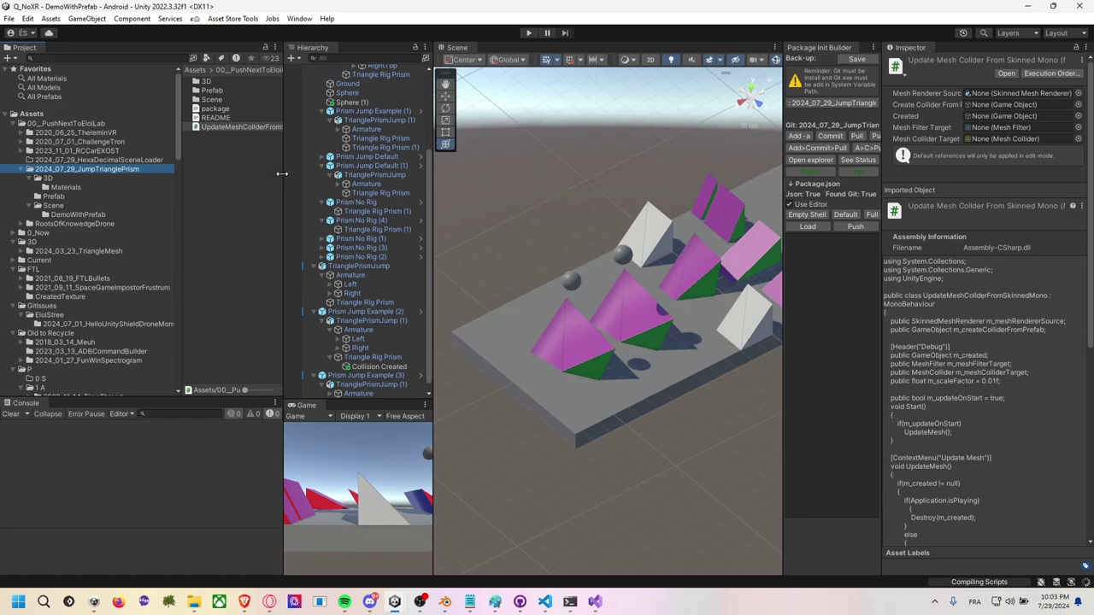
Create a Script folder in the package and move the UpdateMeshColliderFromSkinnedMono script into it
mouse_move(283, 174)
mouse_down()
mouse_move(463, 190)
mouse_move(428, 190)
mouse_up()
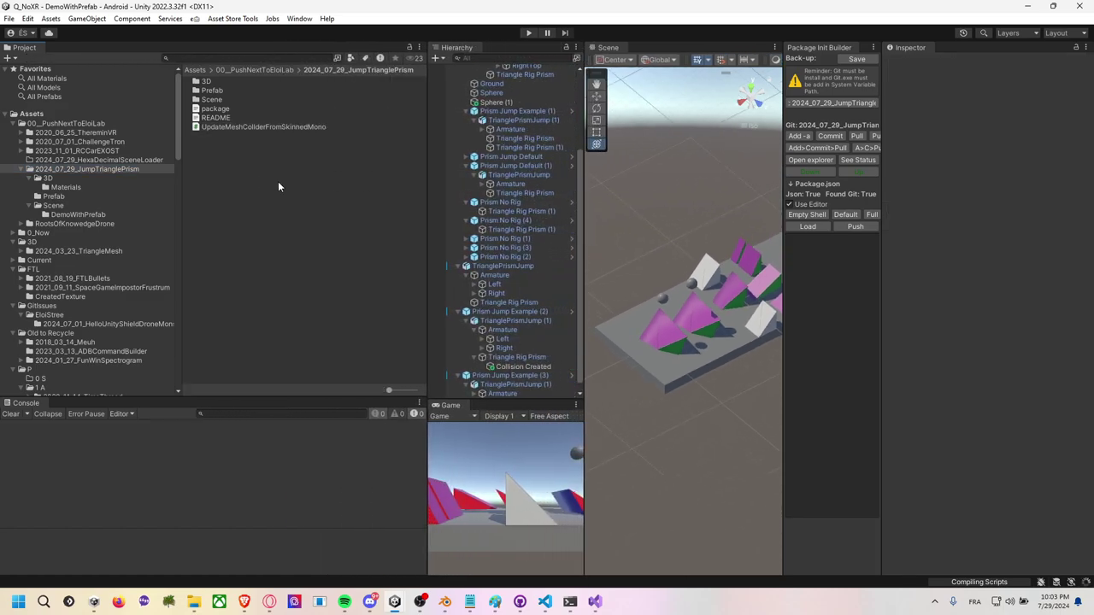
right_click(225, 163)
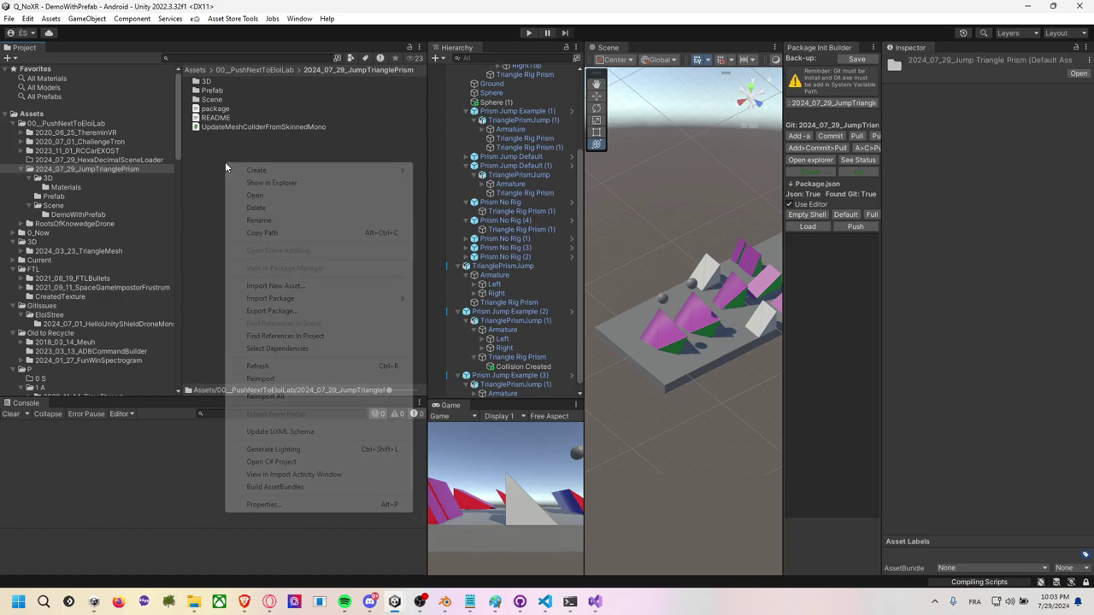
mouse_move(324, 170)
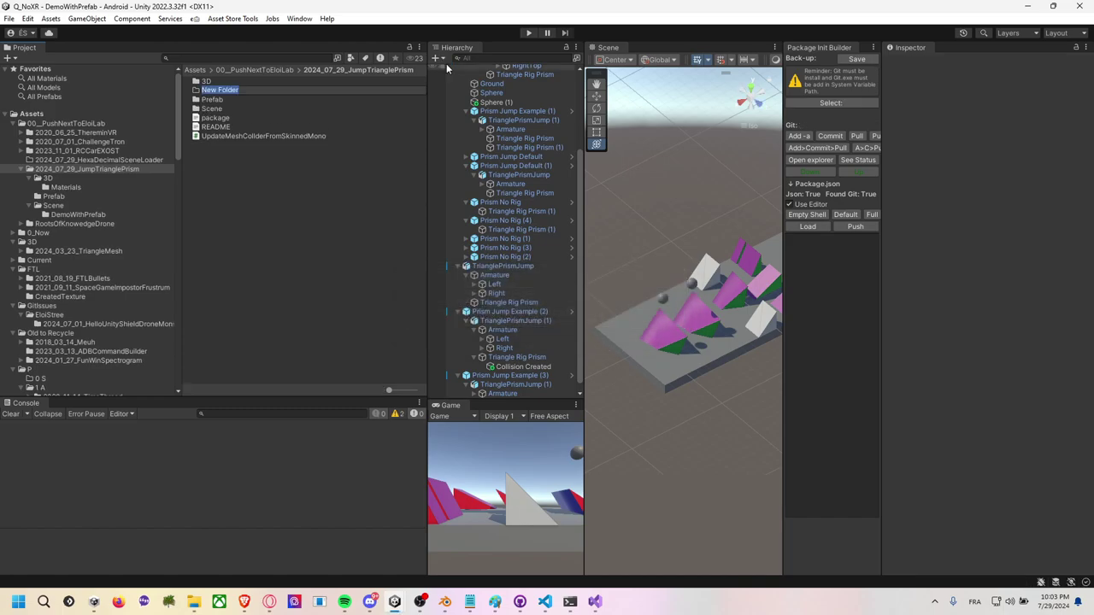
text(Script)
key(Return)
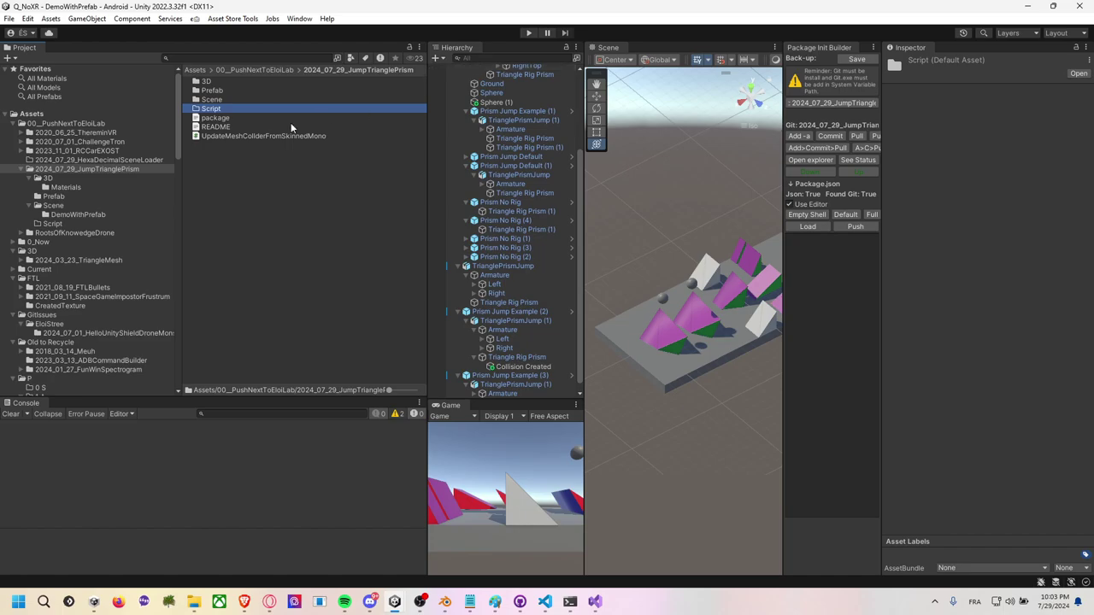
drag(214, 136, 240, 132)
Reveal the package folder in File Explorer via the README file's Show in Explorer
click(227, 128)
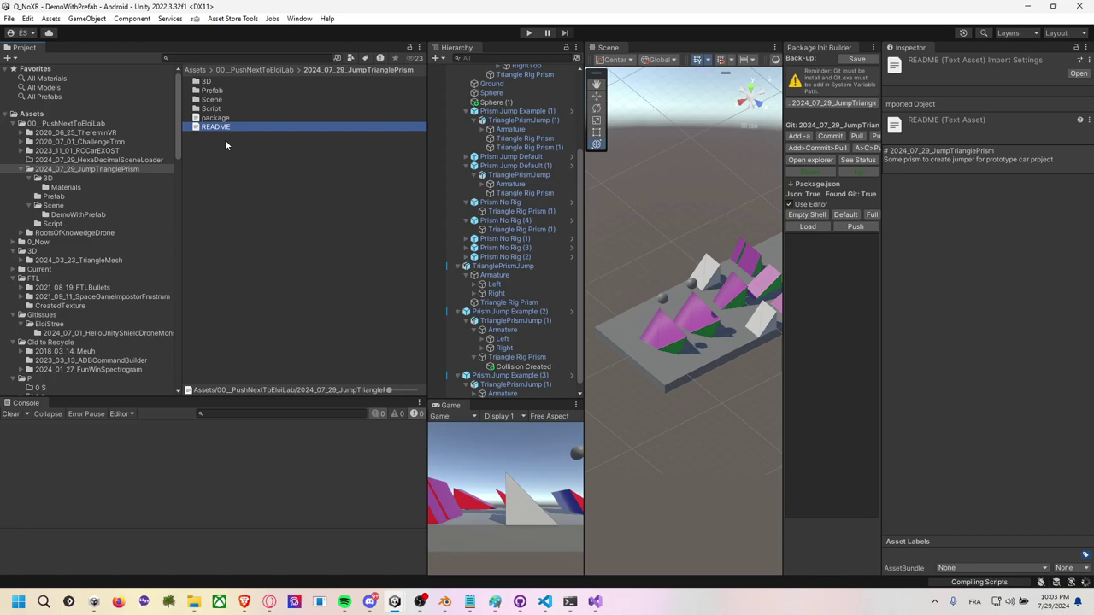
right_click(231, 131)
click(276, 151)
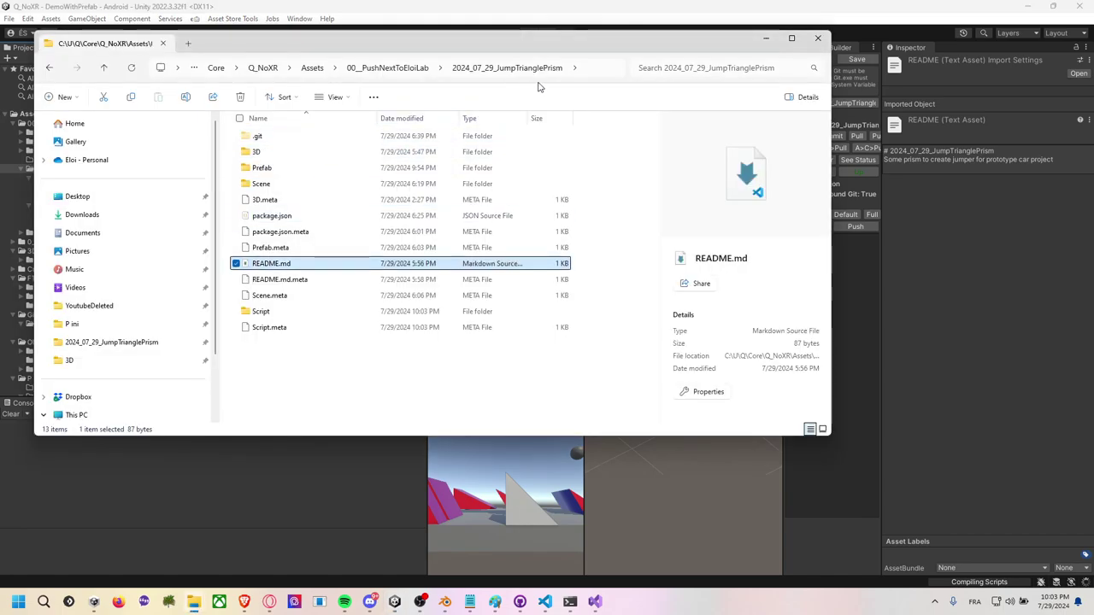
Open a command prompt in the package folder and commit all changes as "add script to give collider at start"
click(586, 74)
text(cmd)
key(Return)
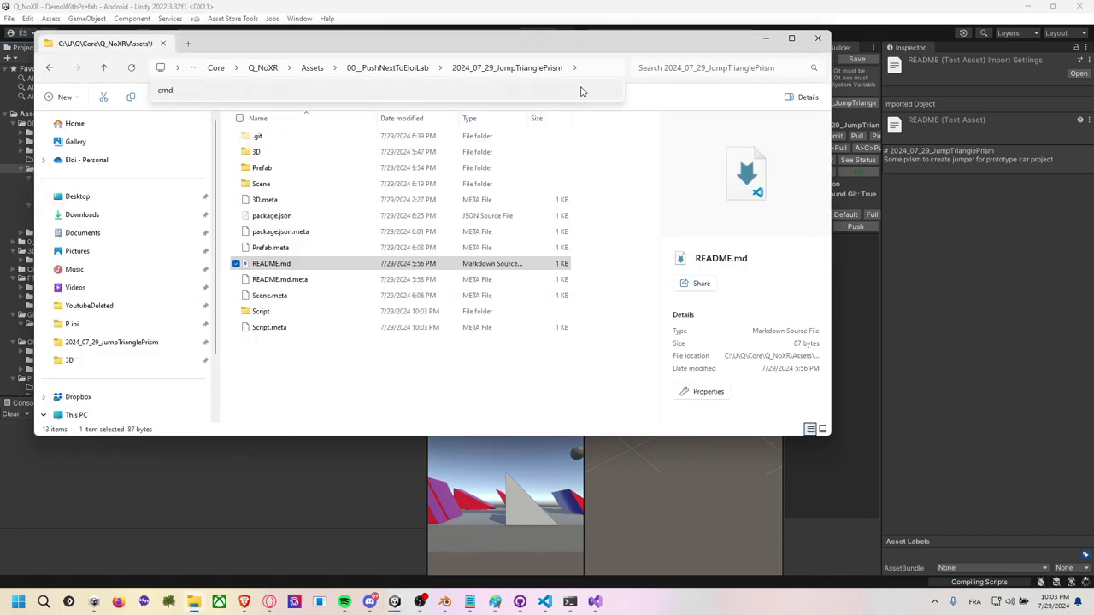
text(git add .)
key(Return)
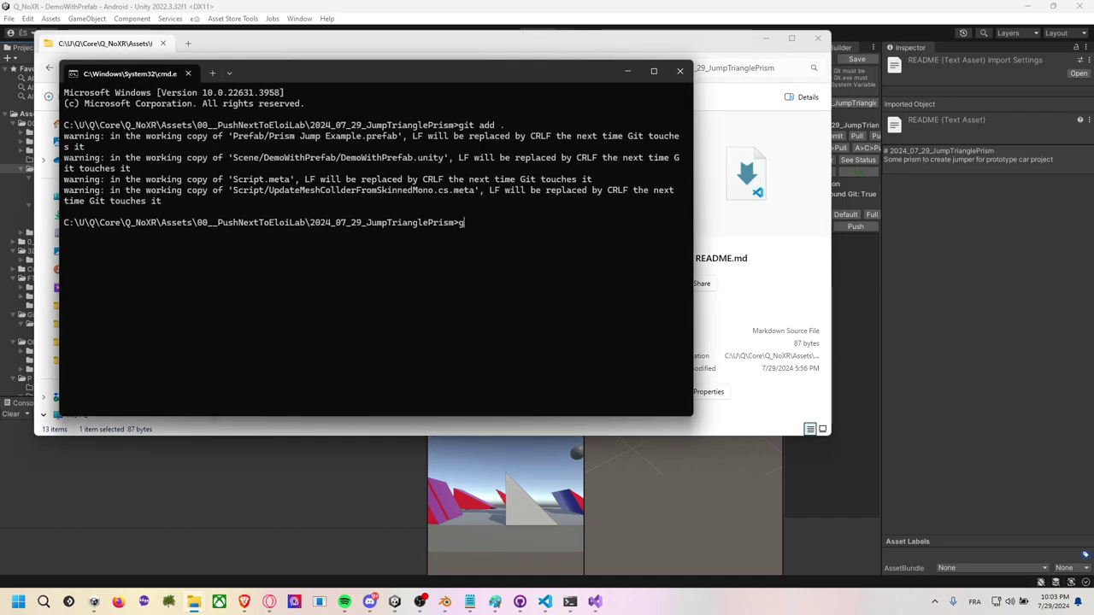
text(git commit)
text( -m "a)
text(dd script to)
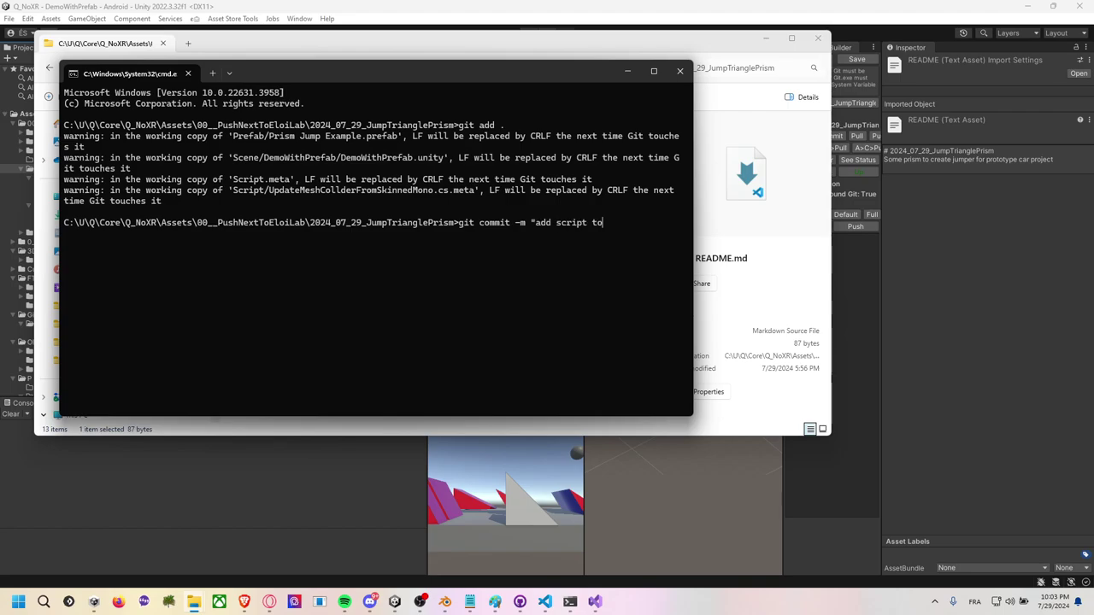
text( give collide)
key(BackSpace)
key(BackSpace)
key(BackSpace)
text(ider at )
text(start")
key(Return)
Pull the remote changes, finish the merge by closing MERGE_MSG, and check git status
text(git p)
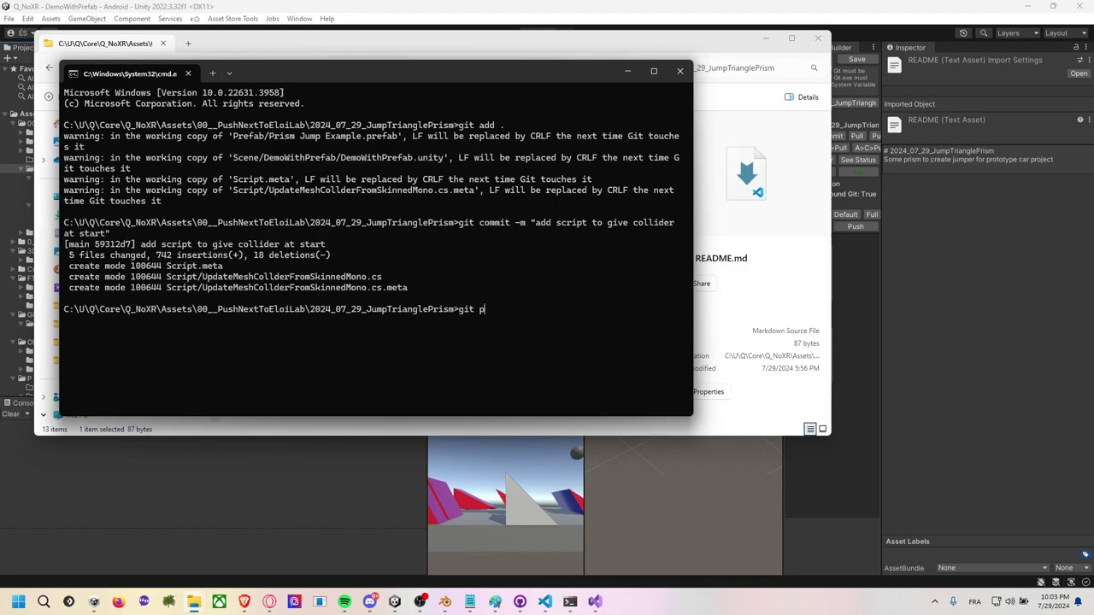
text(ull)
key(Return)
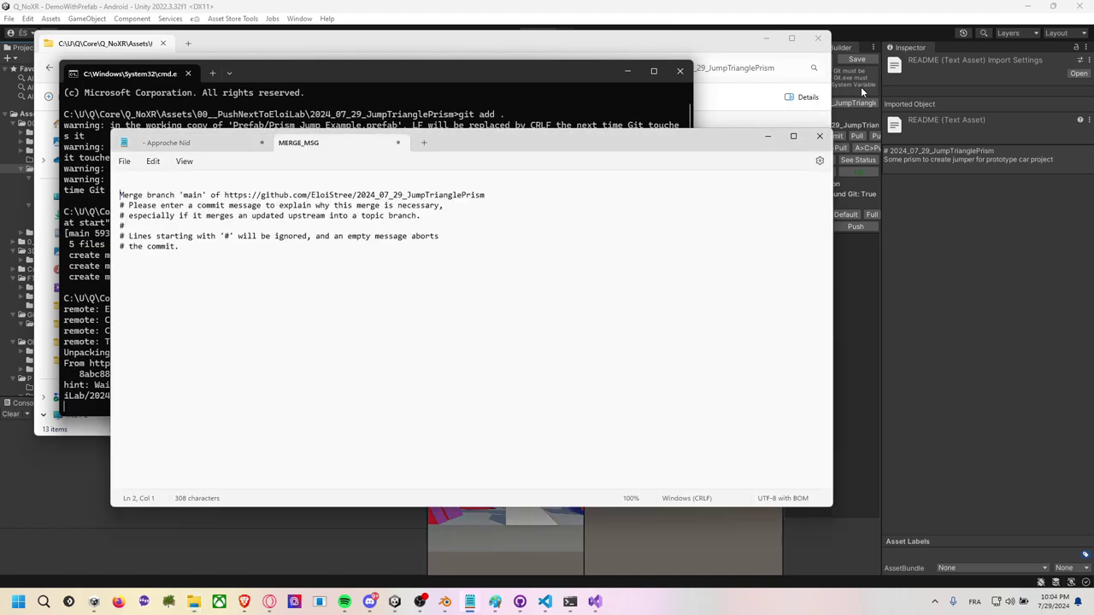
click(819, 136)
text(git pushg)
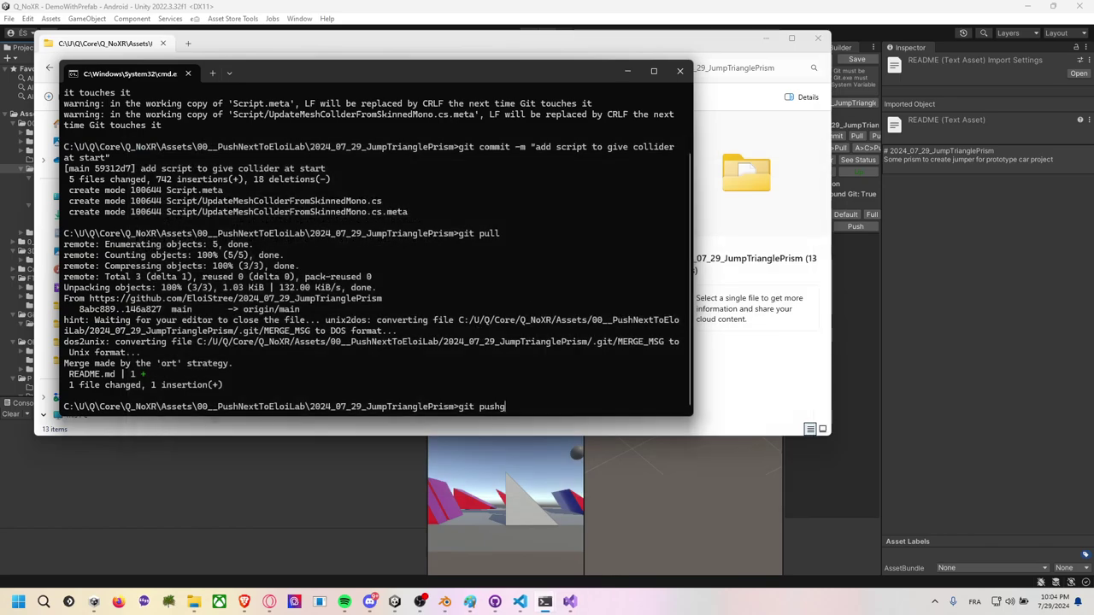
text( tutu)
key(BackSpace)
key(BackSpace)
key(BackSpace)
key(BackSpace)
key(BackSpace)
text(status)
key(Return)
text(git pul)
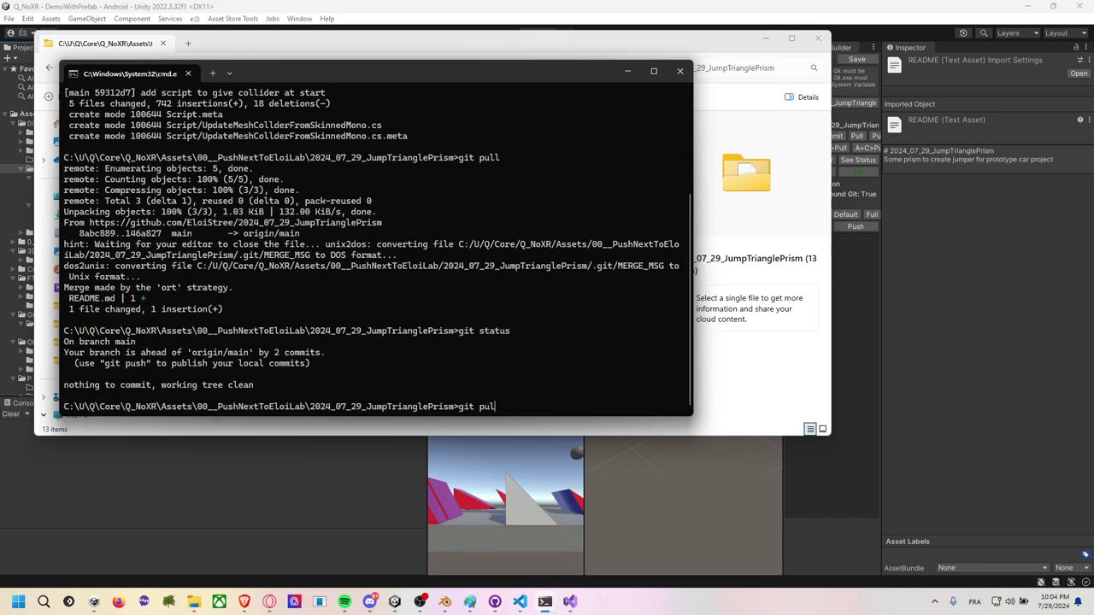
text(l)
key(Return)
Push the merged commits to origin with git push
text(gti psuh)
key(Return)
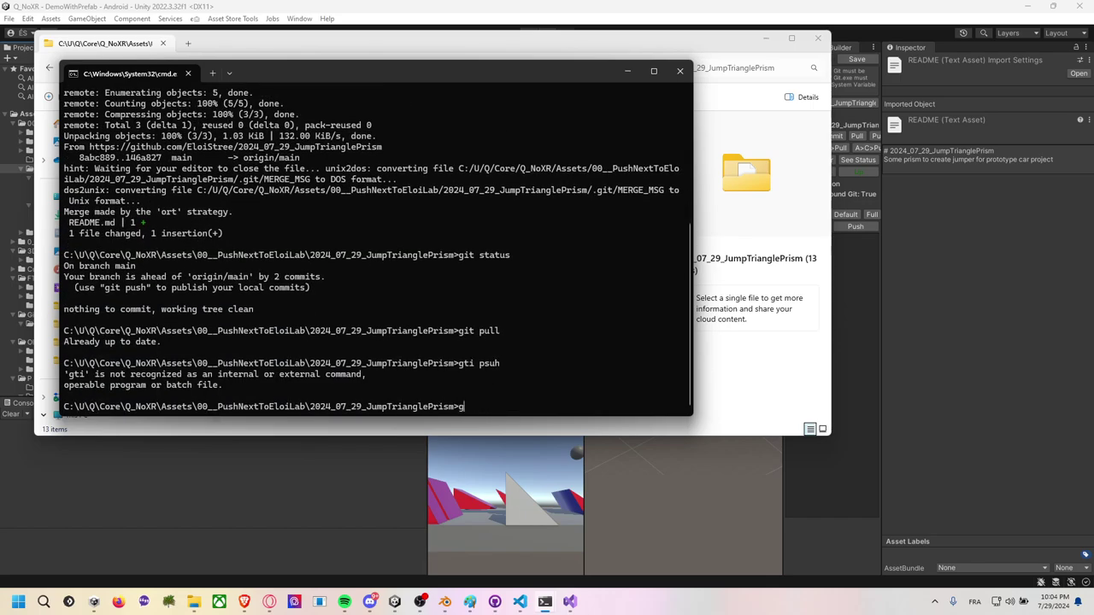
text(it push)
key(Return)
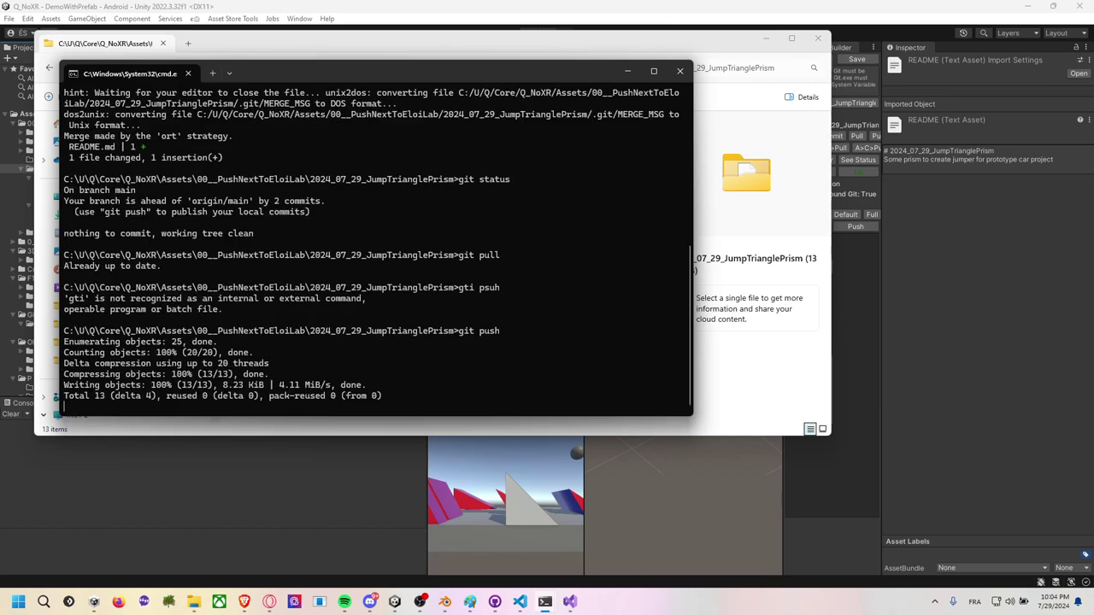
key(alt+Tab)
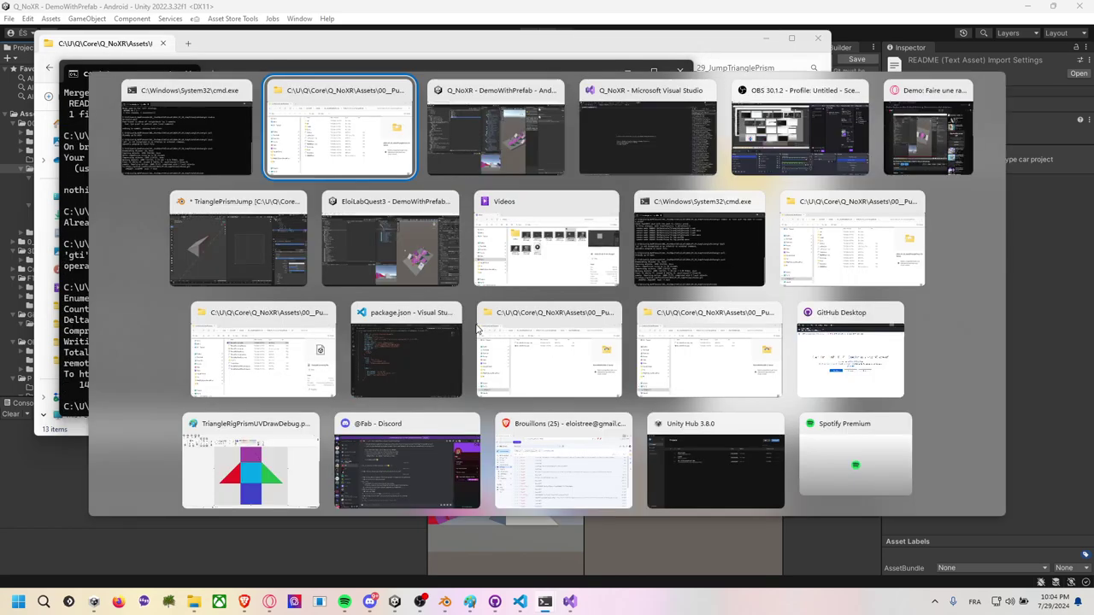
In the EloiLabQuest3 project, update the Prism Jumper Git package from Window > Package Manager
click(378, 214)
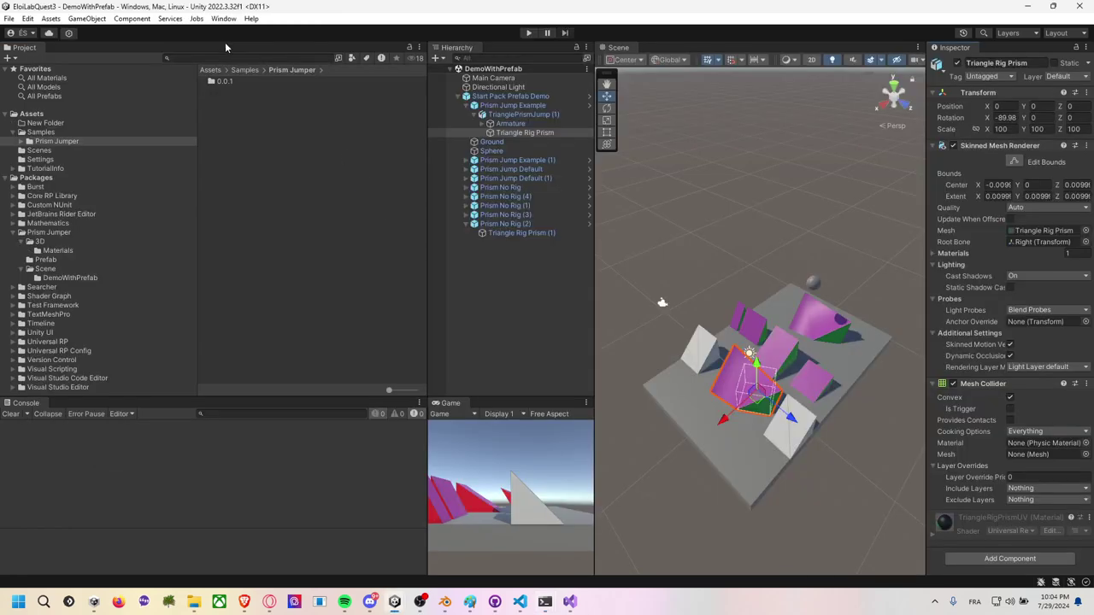
click(224, 18)
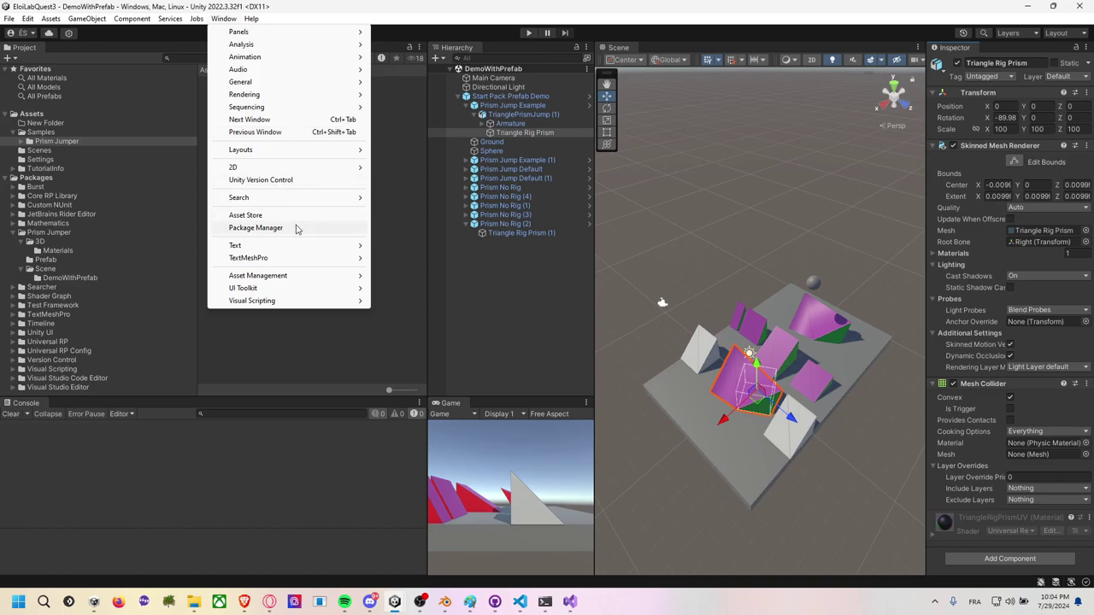
click(295, 227)
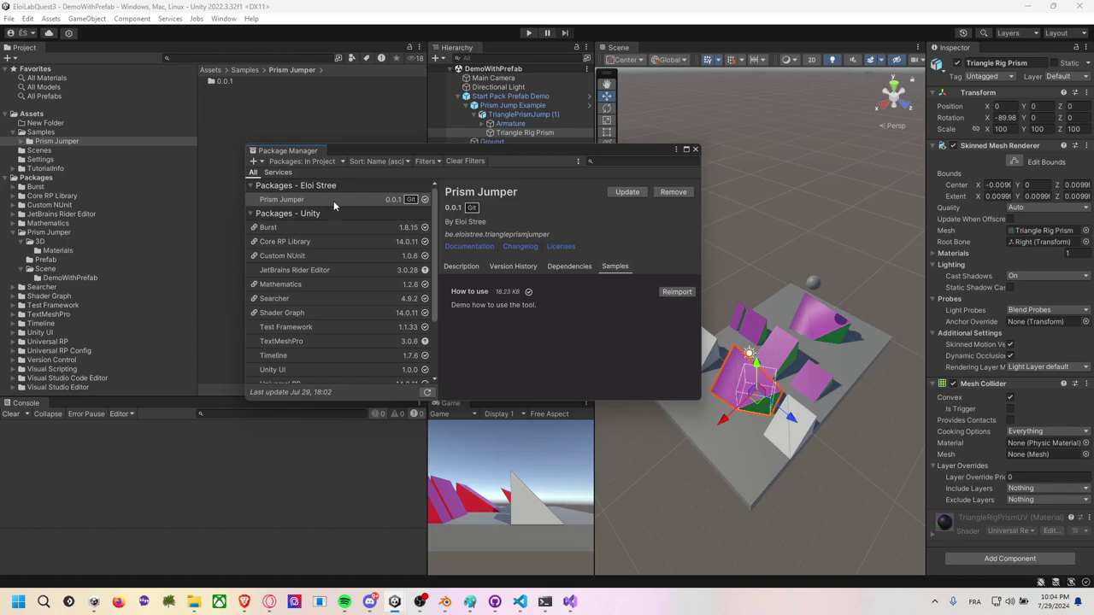
click(636, 196)
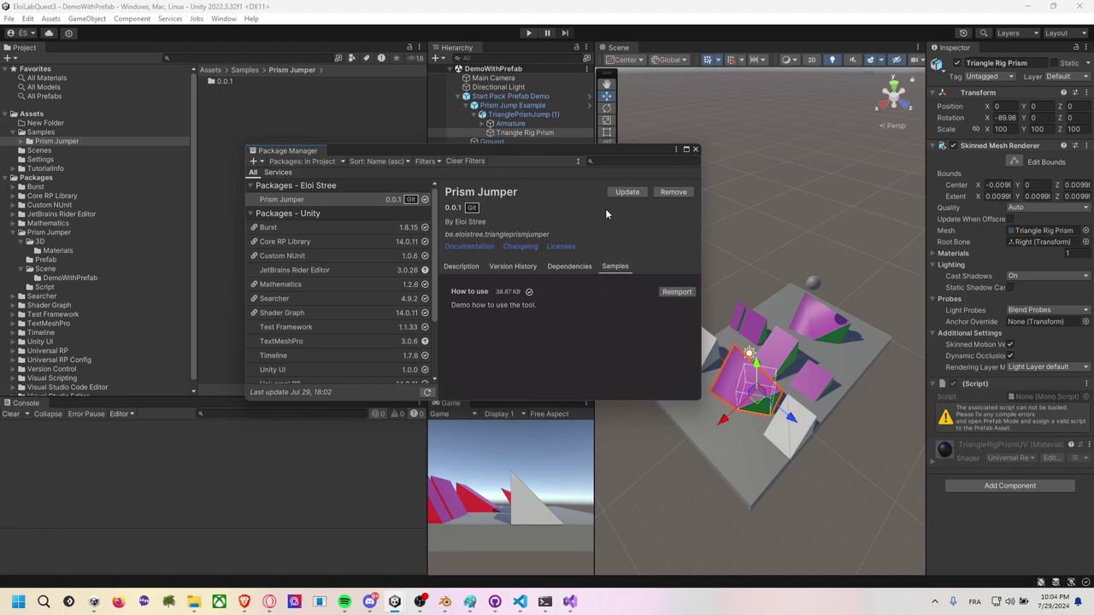
click(658, 560)
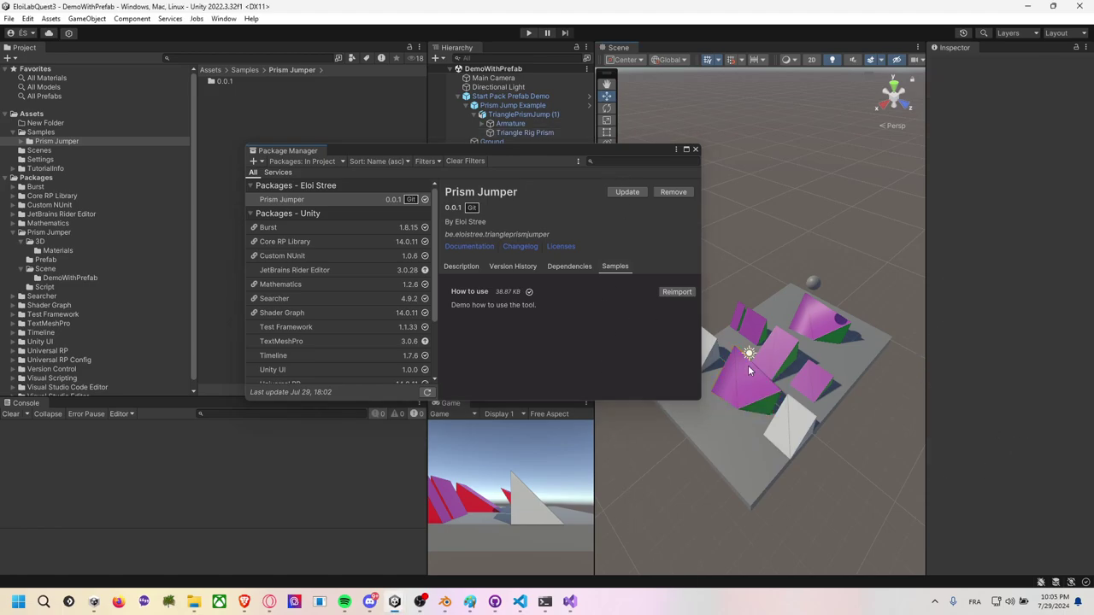
Open the DemoWithPrefab scene from the Prism Jumper 0.0.1 How to use sample folder
click(91, 160)
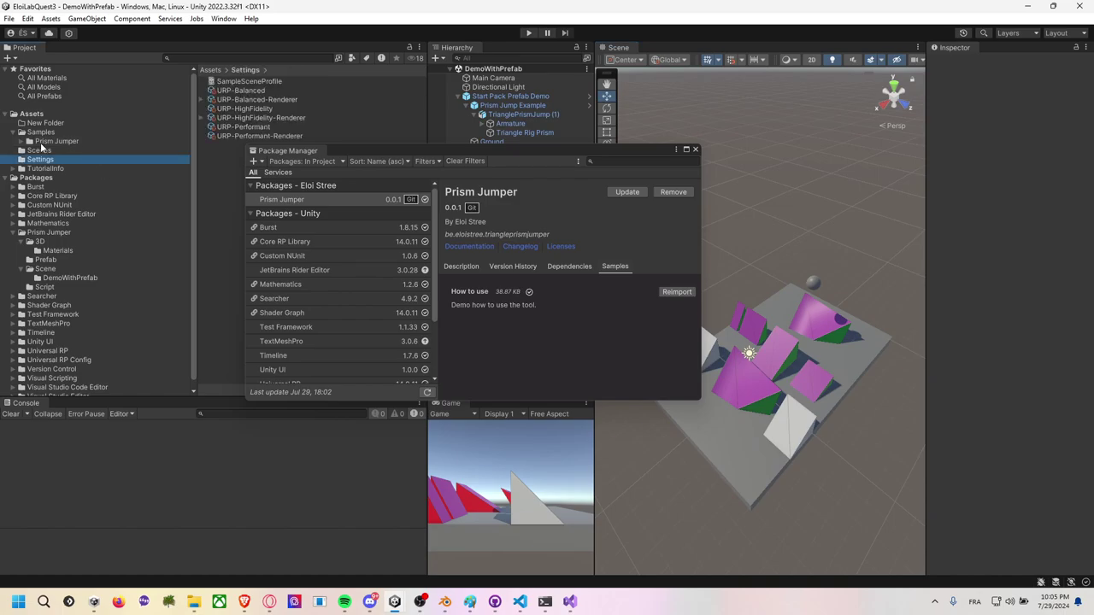
click(43, 142)
click(21, 143)
click(68, 159)
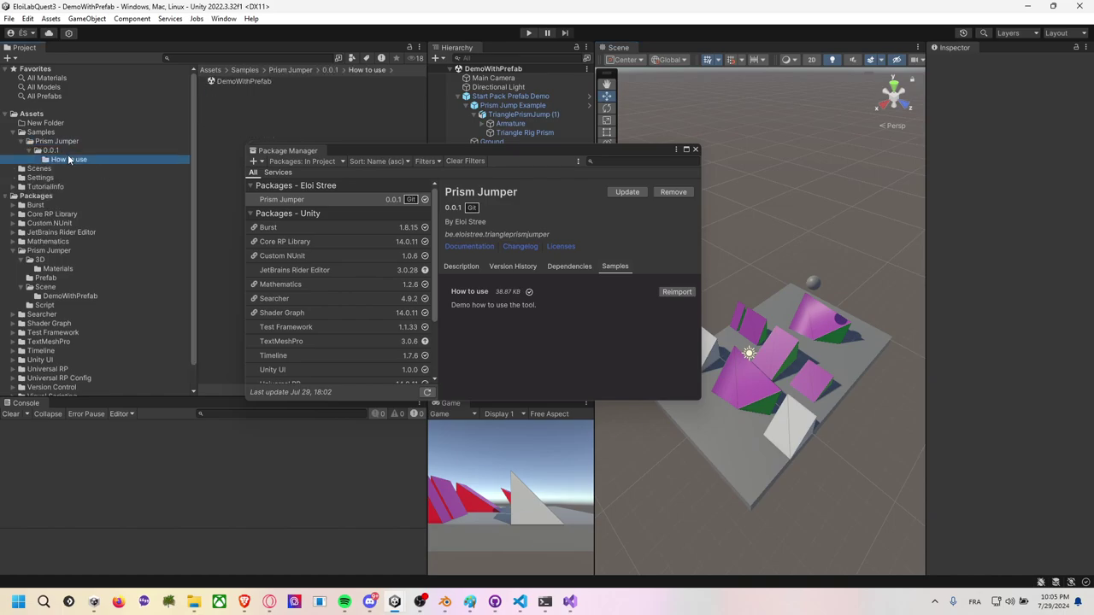
click(81, 145)
click(69, 159)
click(272, 81)
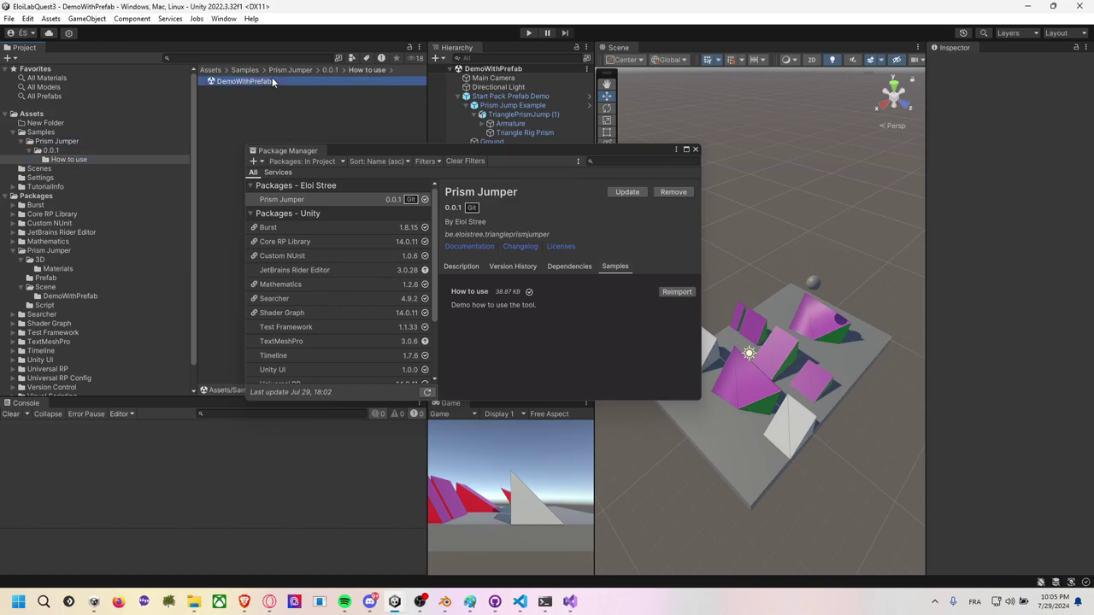
Expand Prism No Rig (2) and inspect Triangle Rig Prism (1)'s components
click(457, 95)
mouse_move(539, 154)
mouse_down()
mouse_move(476, 298)
mouse_move(476, 282)
mouse_up()
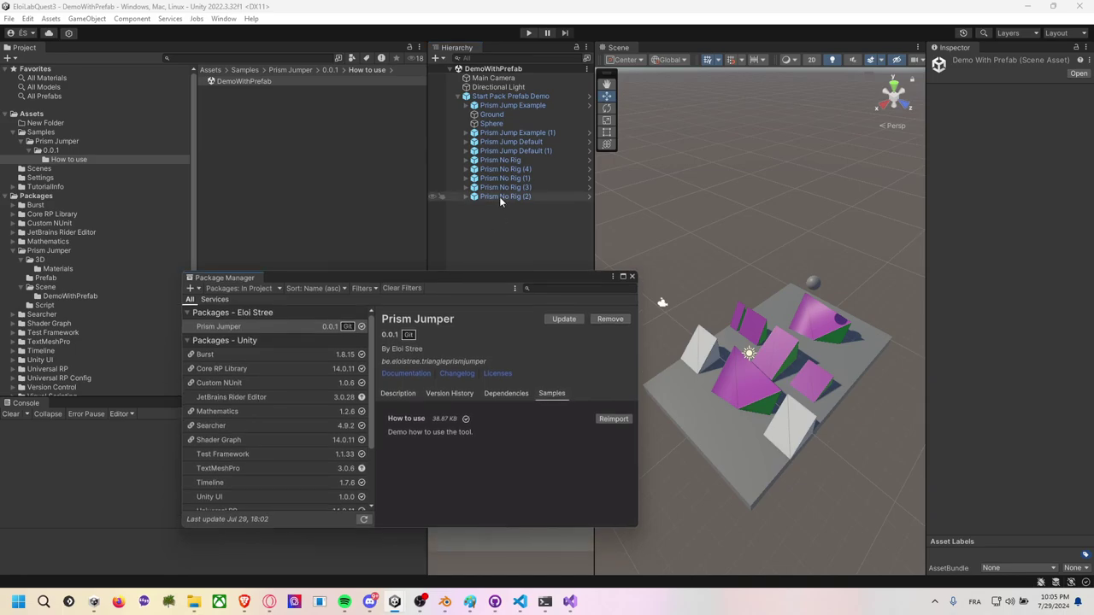
click(518, 197)
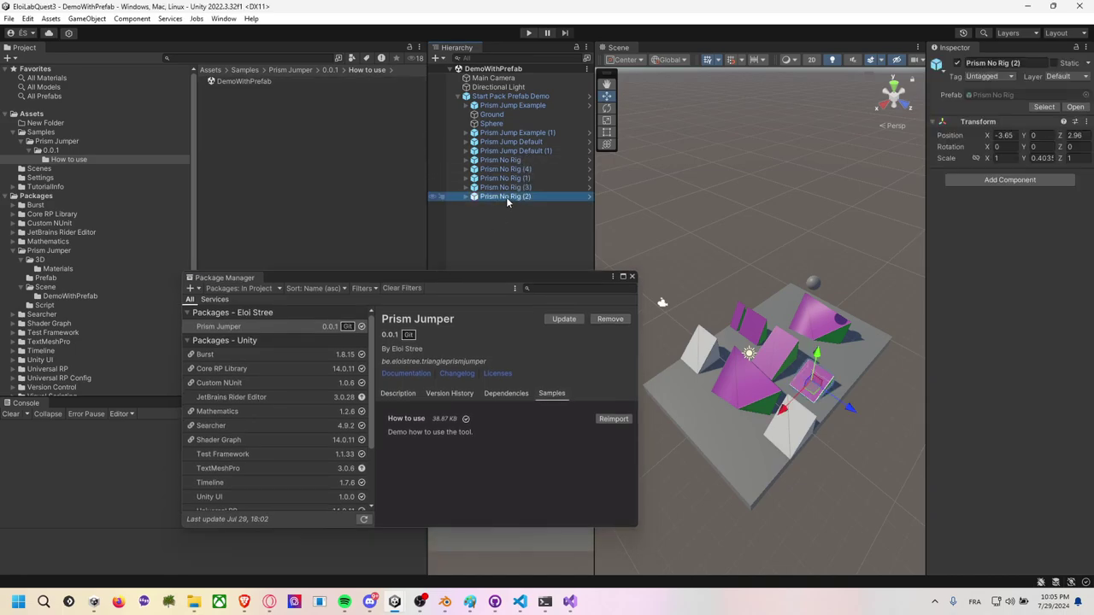
click(466, 197)
click(492, 206)
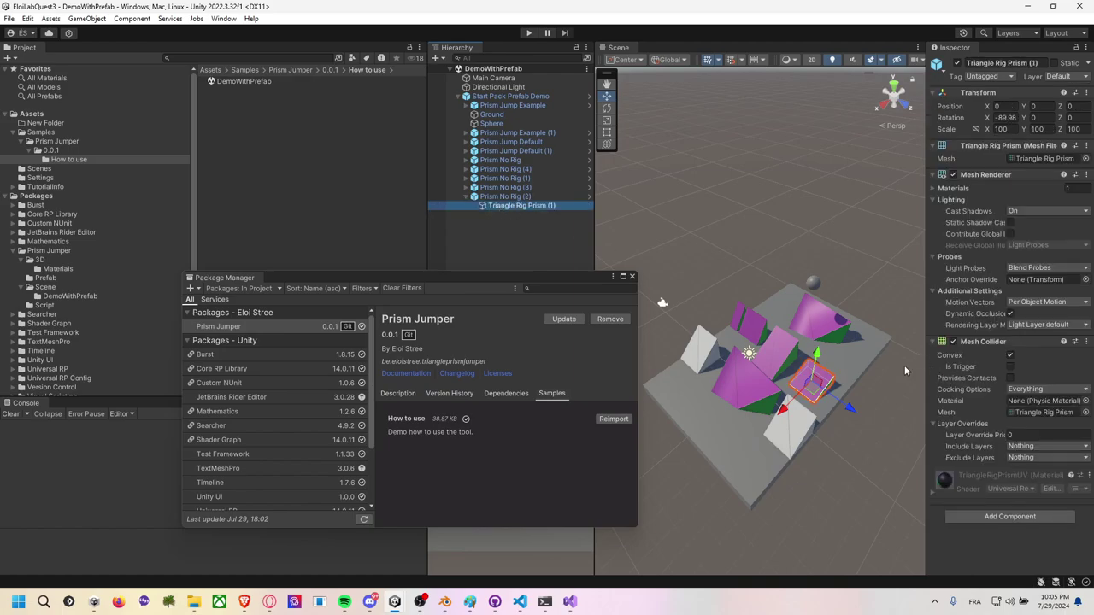
Expand Prism Jump Example > TrianglePrismJump (1) and select Triangle Rig Prism
click(513, 151)
click(511, 141)
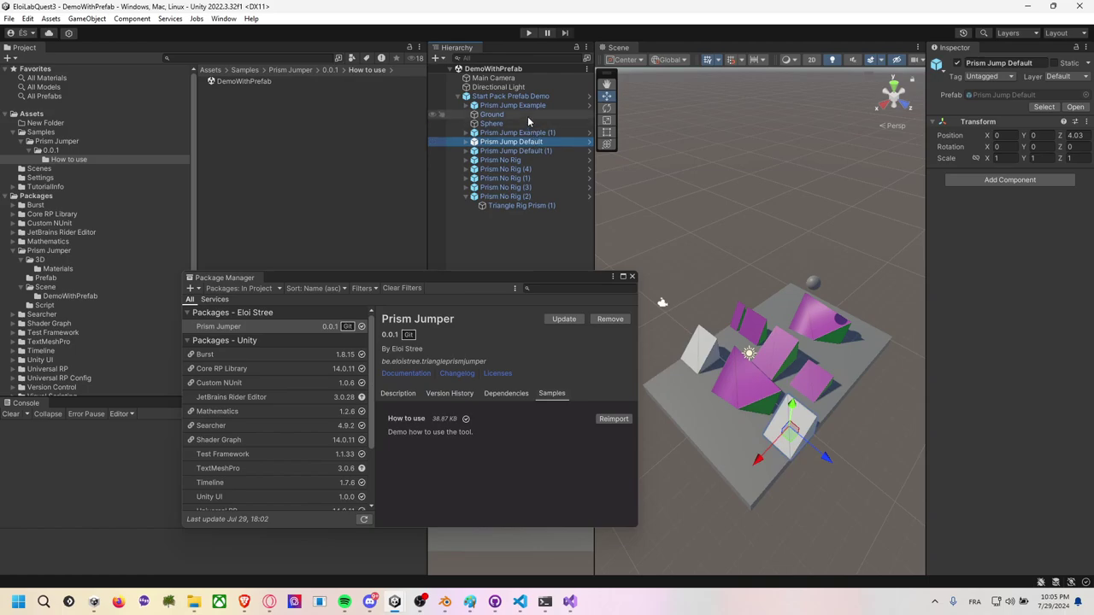
click(520, 105)
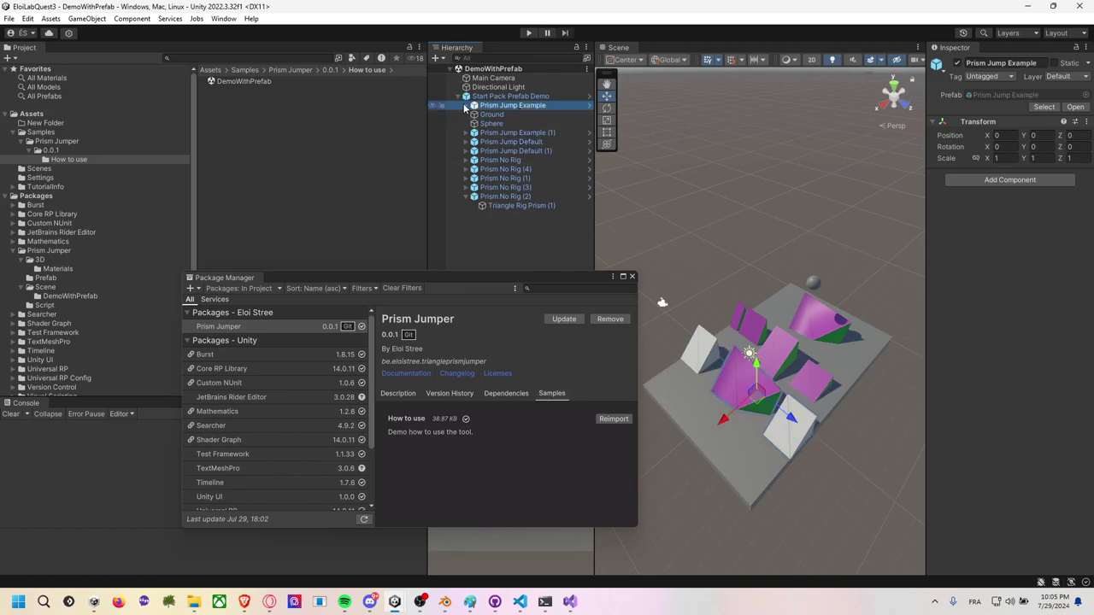
click(466, 105)
click(511, 115)
click(482, 115)
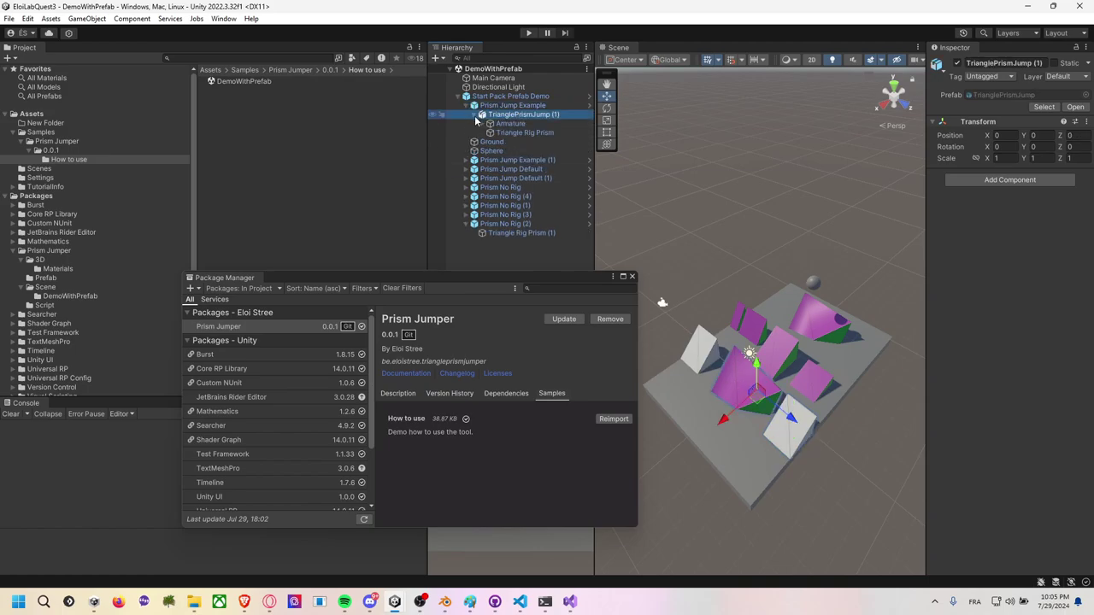
click(524, 133)
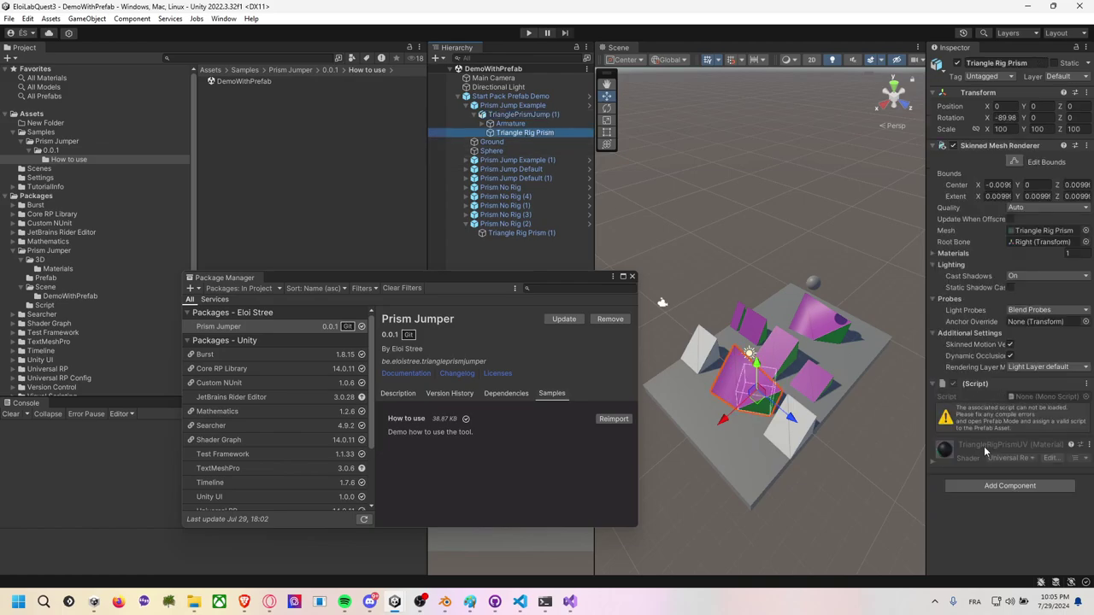
Search Add Component for "meshupdate" and browse the Mesh category, finding no script
click(1006, 486)
text(mesh)
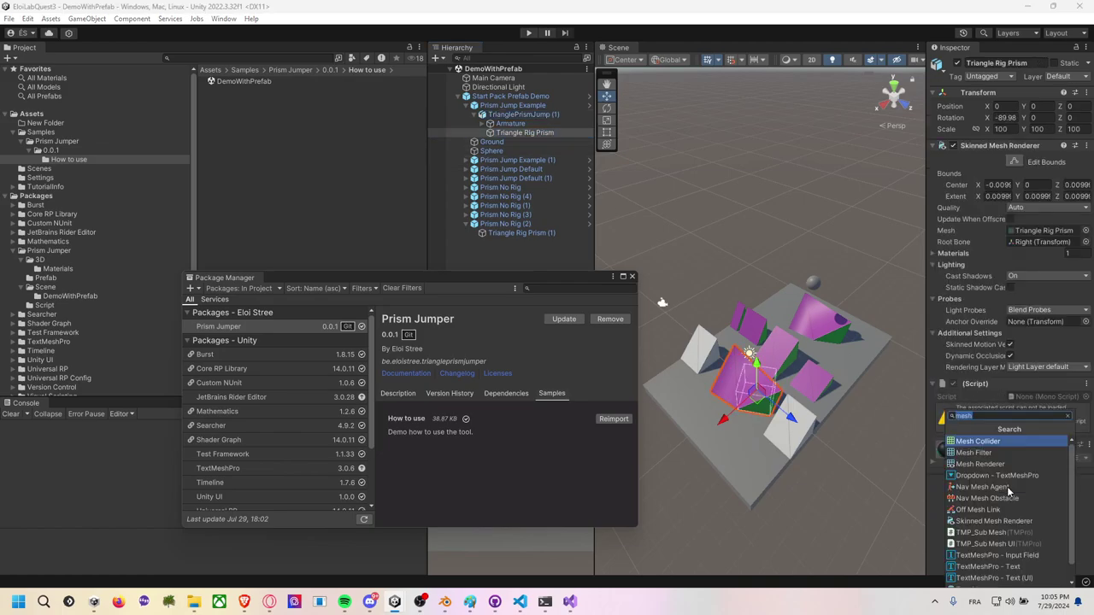
text(update)
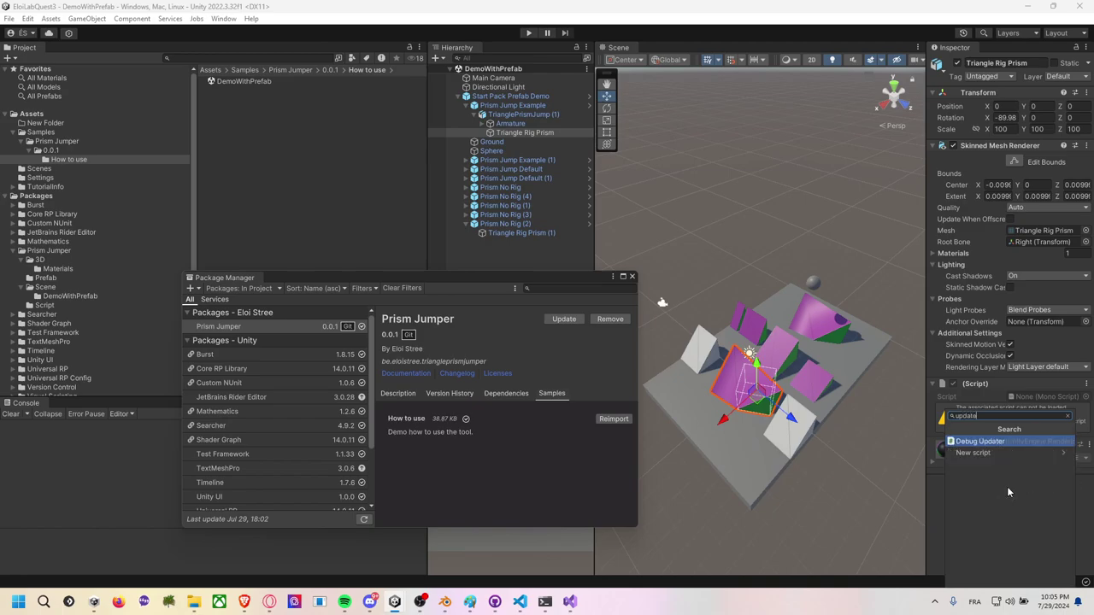
key(BackSpace)
key(BackSpace)
key(BackSpace)
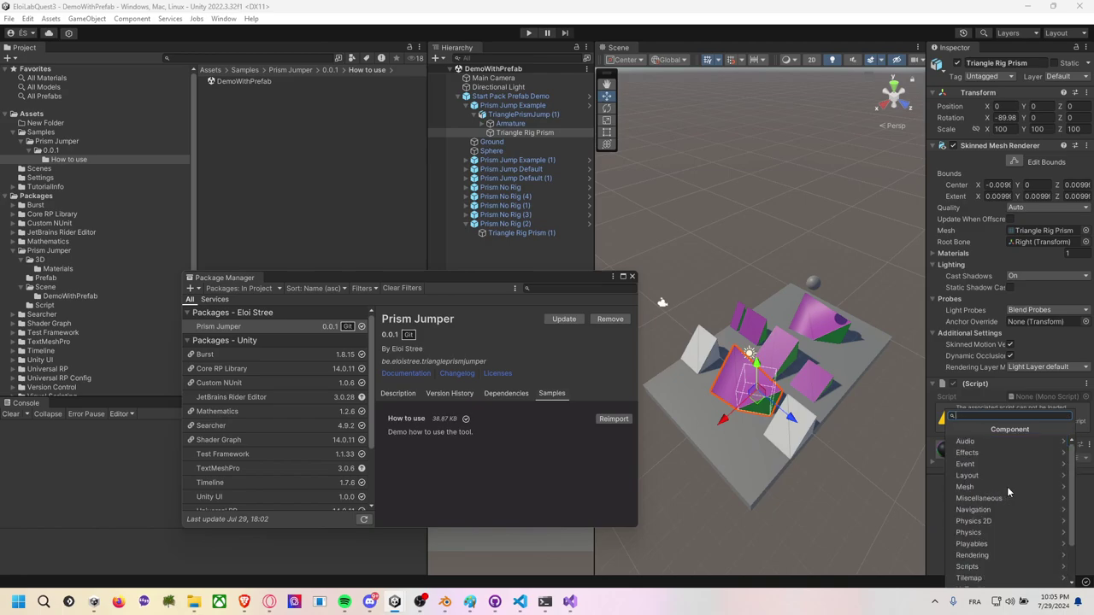
click(1008, 488)
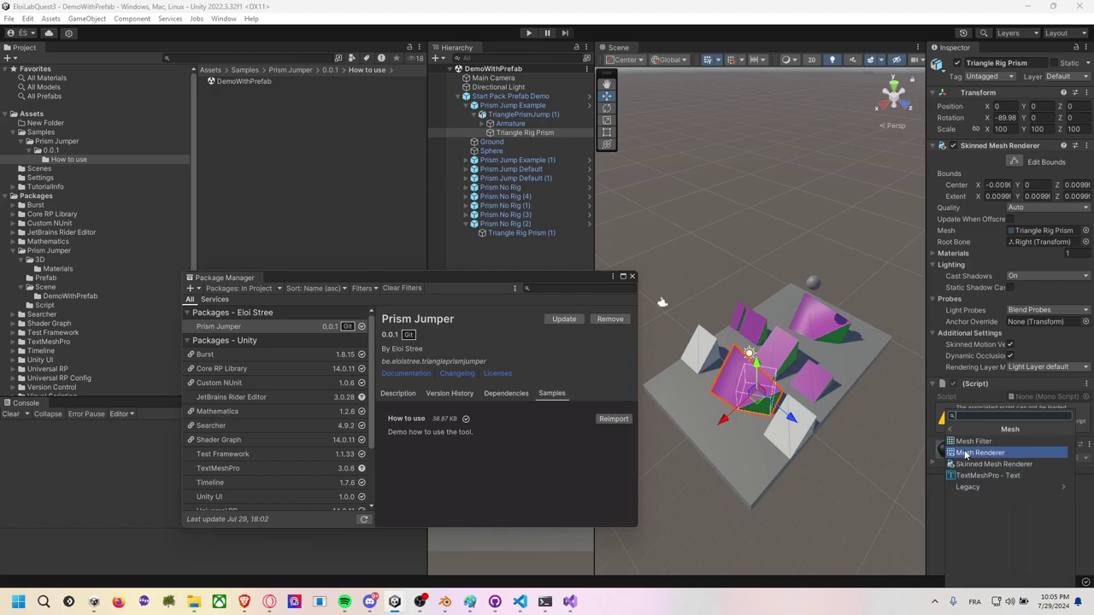
key(Escape)
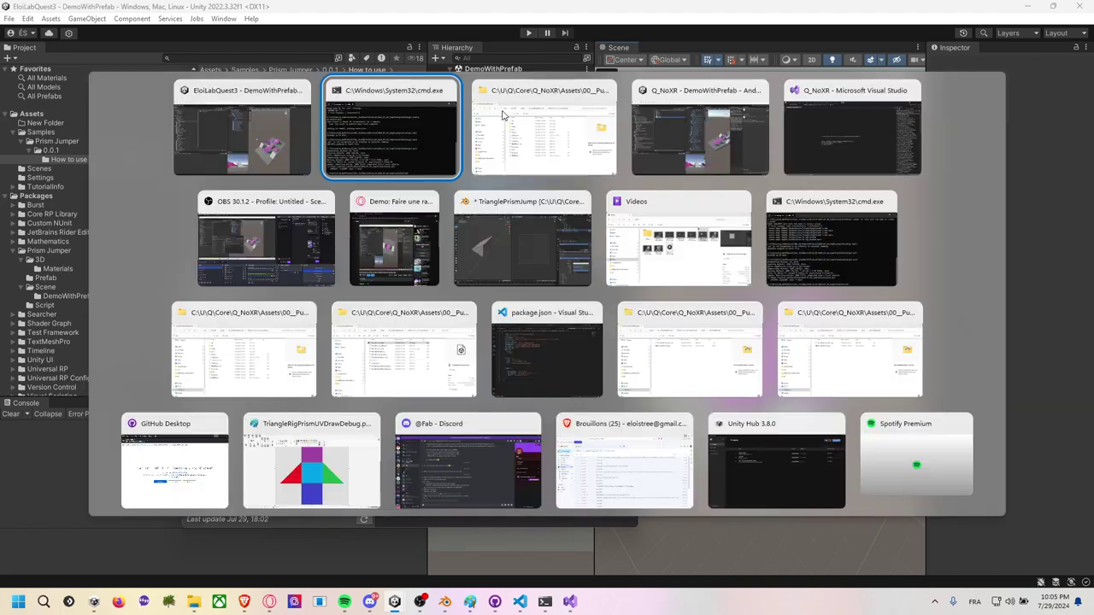
Switch to the Q_NoXR project and create a Runtime folder inside 2024_07_29_JumpTrianglePrism
key(alt+Tab)
key(alt+Tab)
key(alt+Tab)
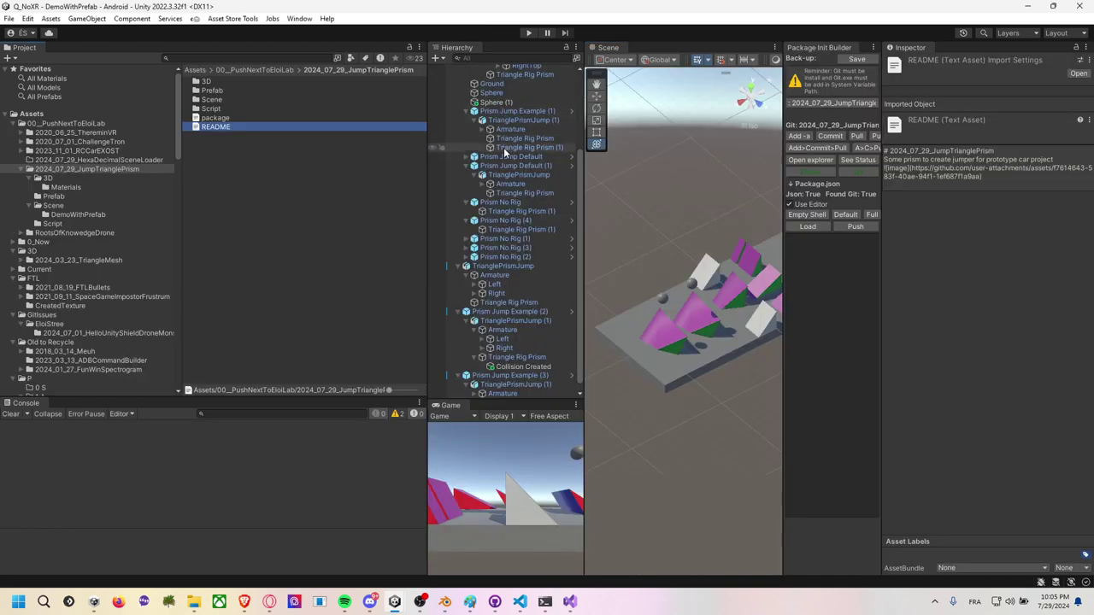
click(109, 168)
right_click(203, 201)
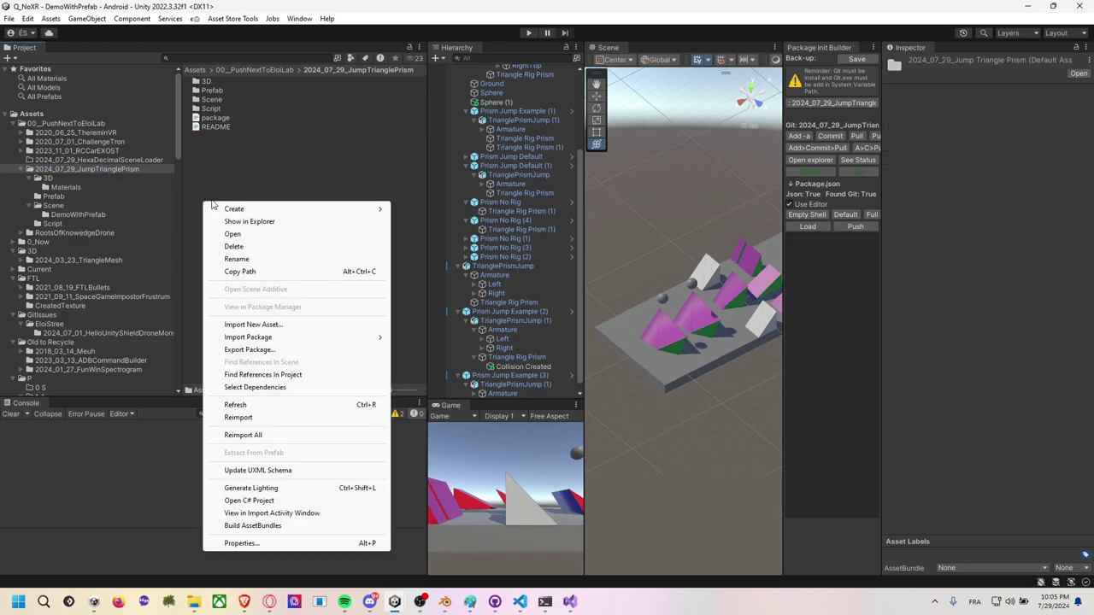
mouse_move(284, 211)
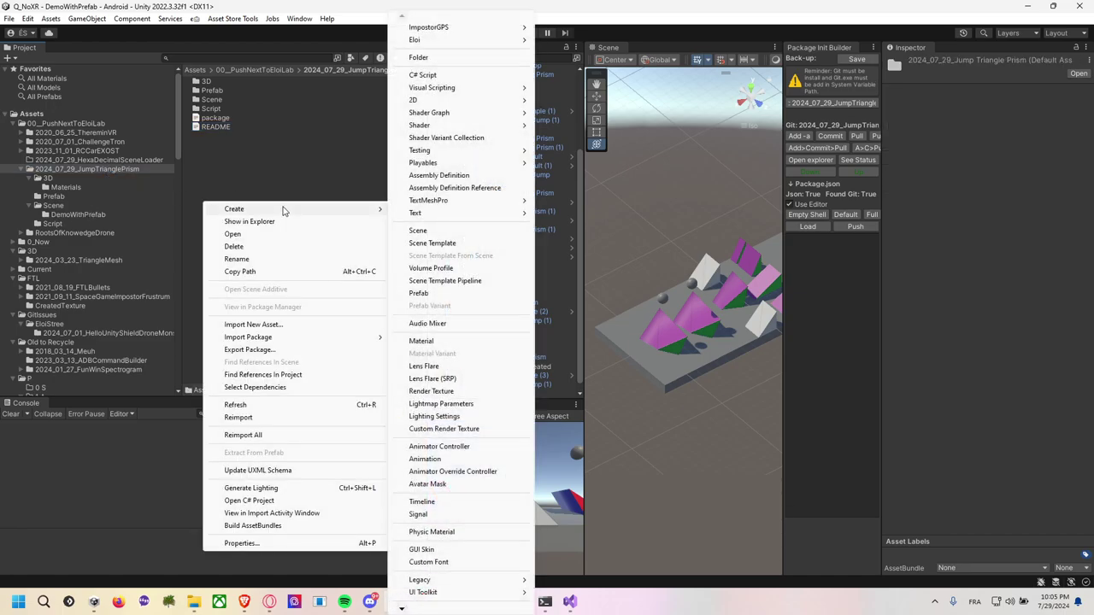
click(455, 57)
text(run)
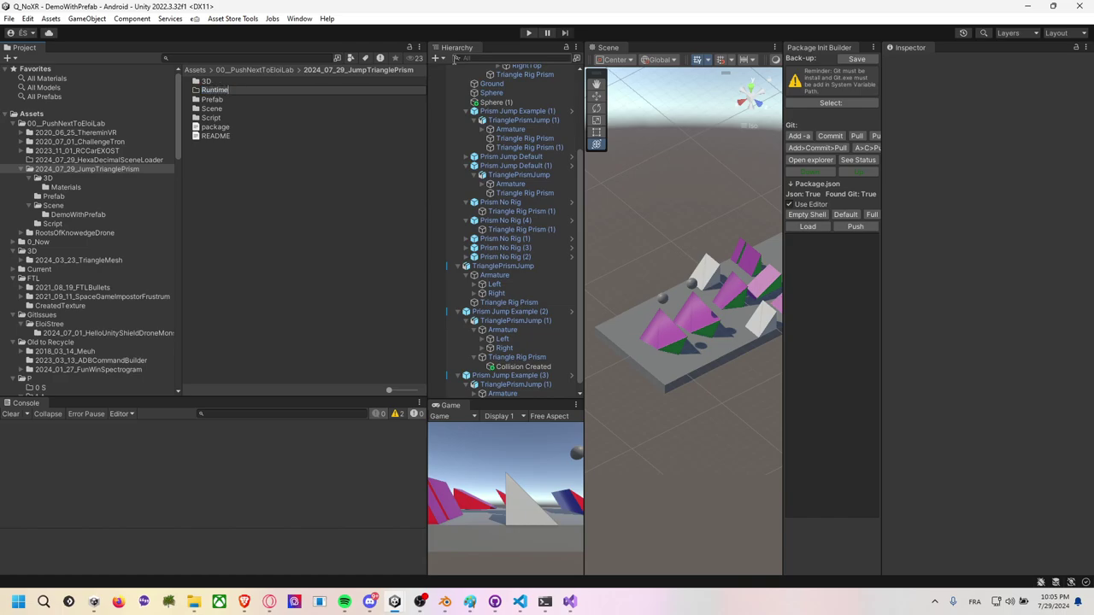
key(Return)
Inside Runtime, add a new Assembly Definition asset named be.eloistree.jumptriangleprism
double_click(249, 100)
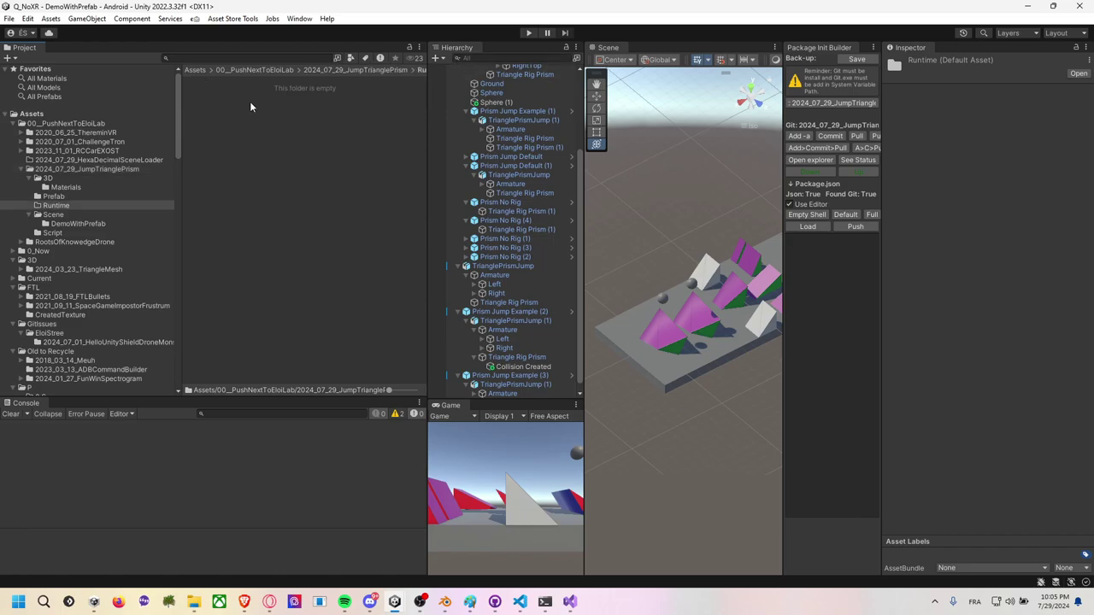
right_click(247, 120)
mouse_move(358, 130)
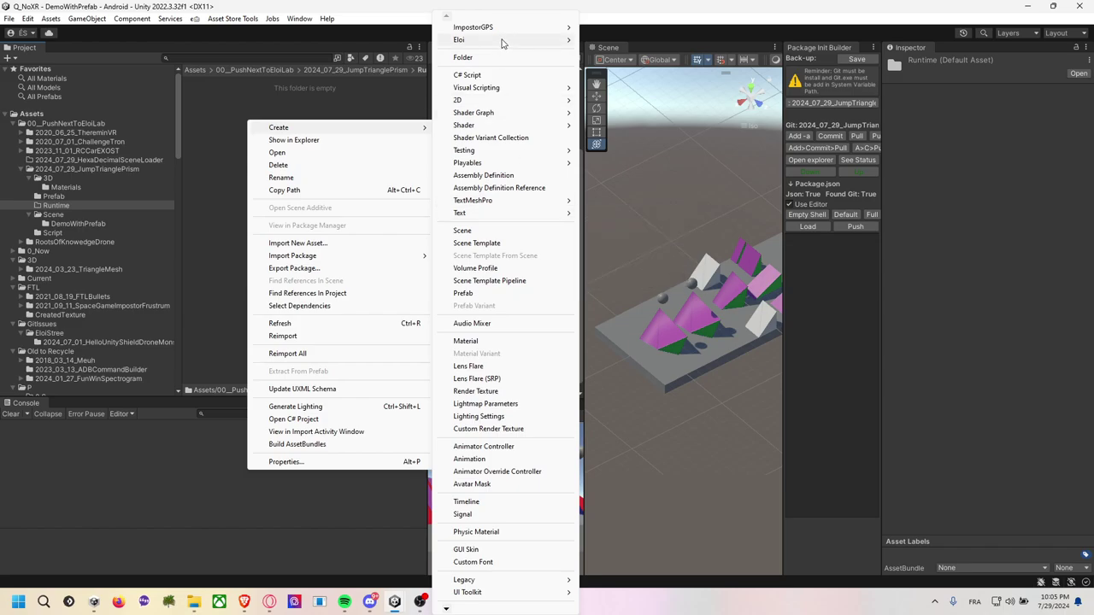
mouse_move(500, 203)
click(495, 175)
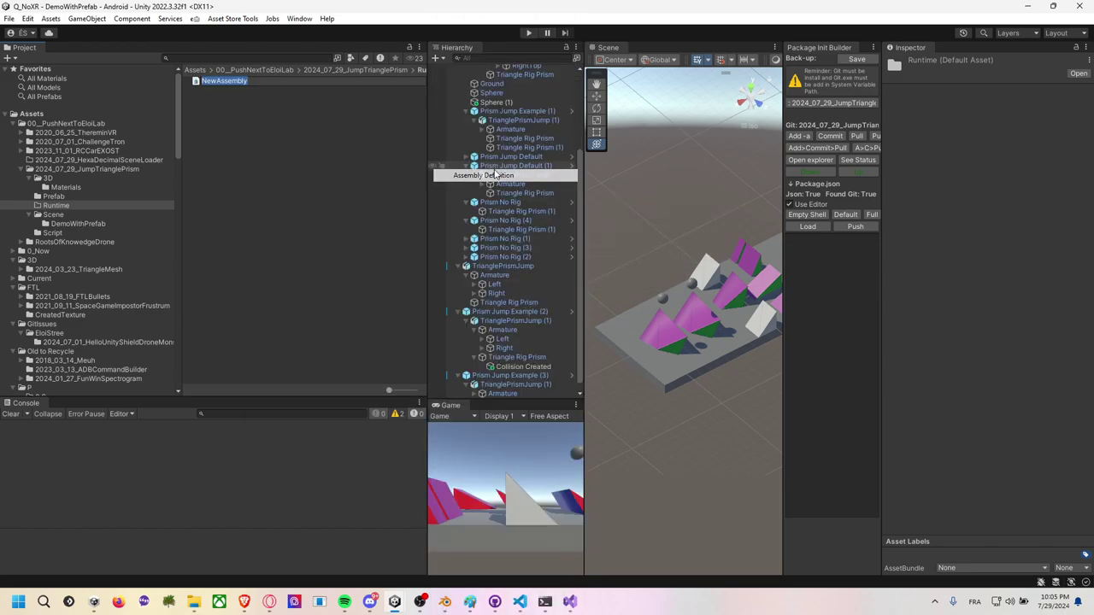
text(be.el)
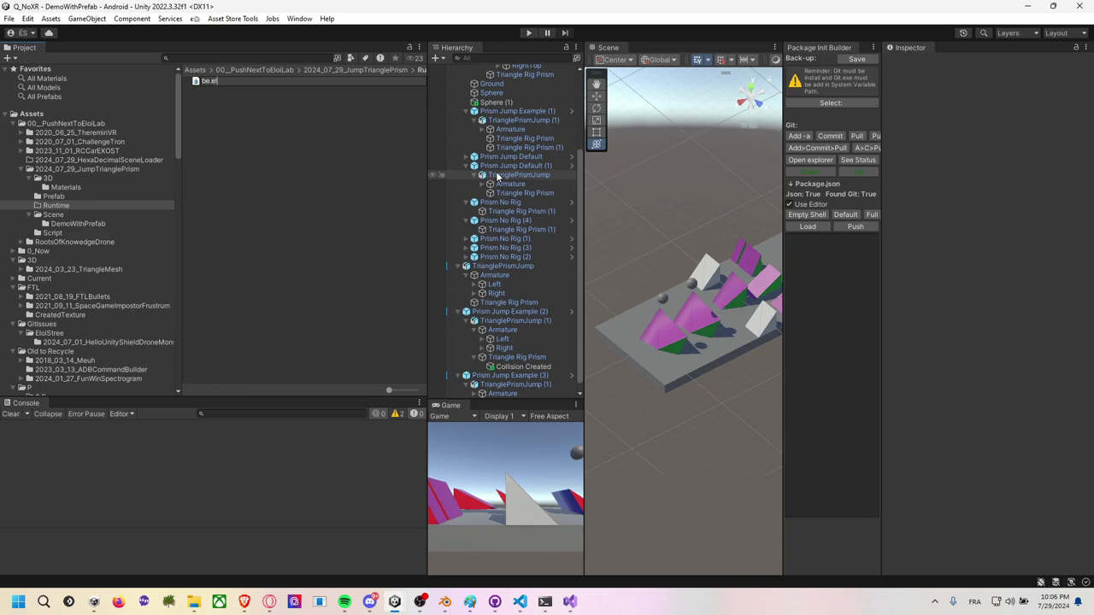
key(BackSpace)
key(BackSpace)
key(BackSpace)
text(mptri)
text(anglepr)
text(ism)
key(Return)
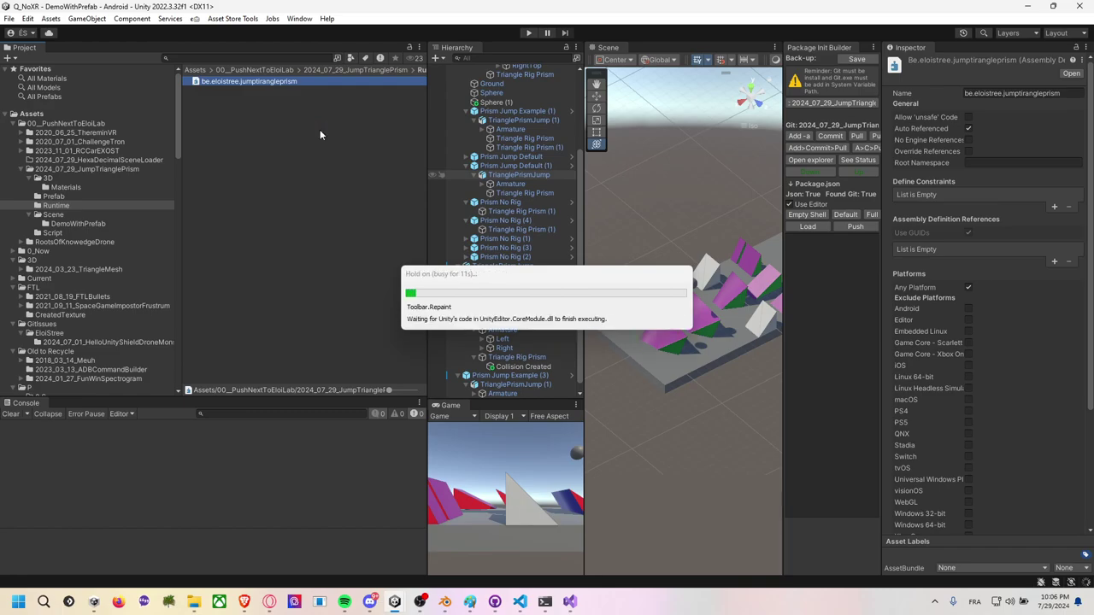
Move the Script folder under Runtime and inspect the be.eloistree.jumptriangleprism assembly definition
click(273, 128)
click(77, 232)
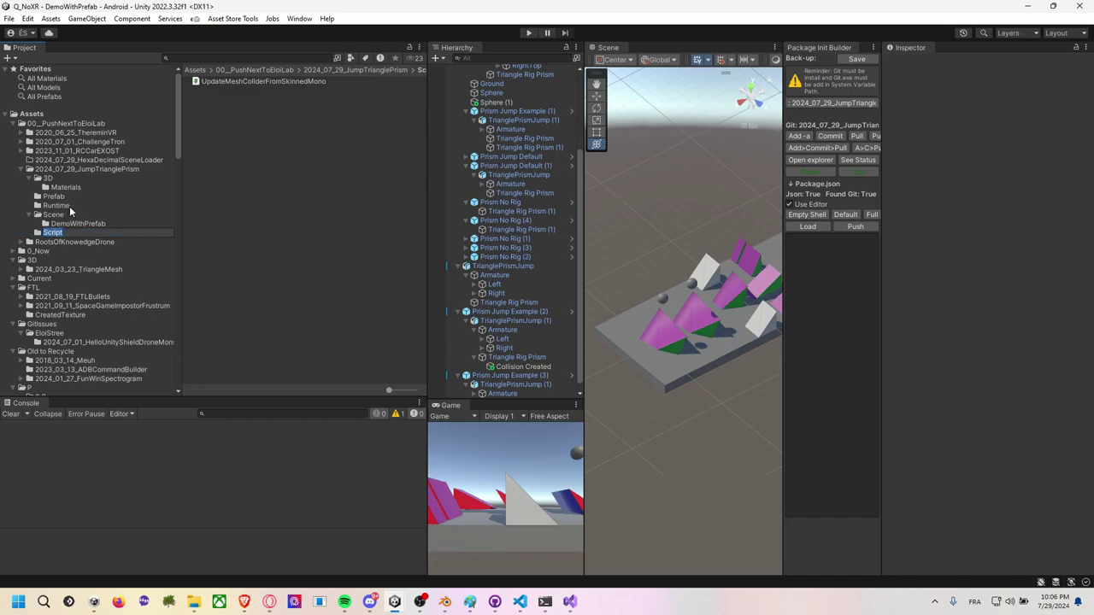
key(Escape)
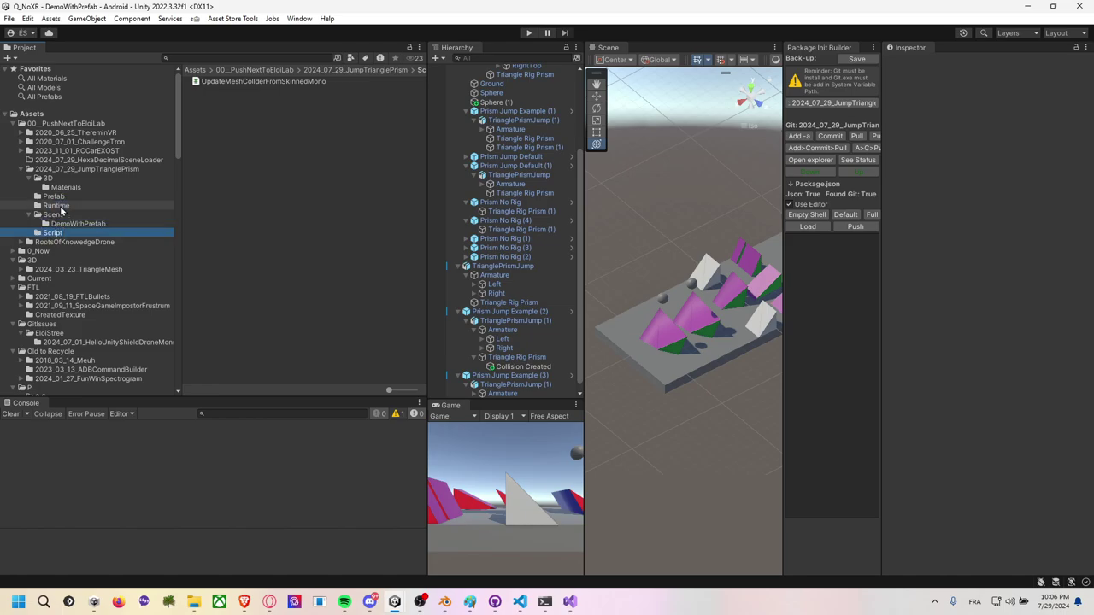
drag(61, 211, 62, 210)
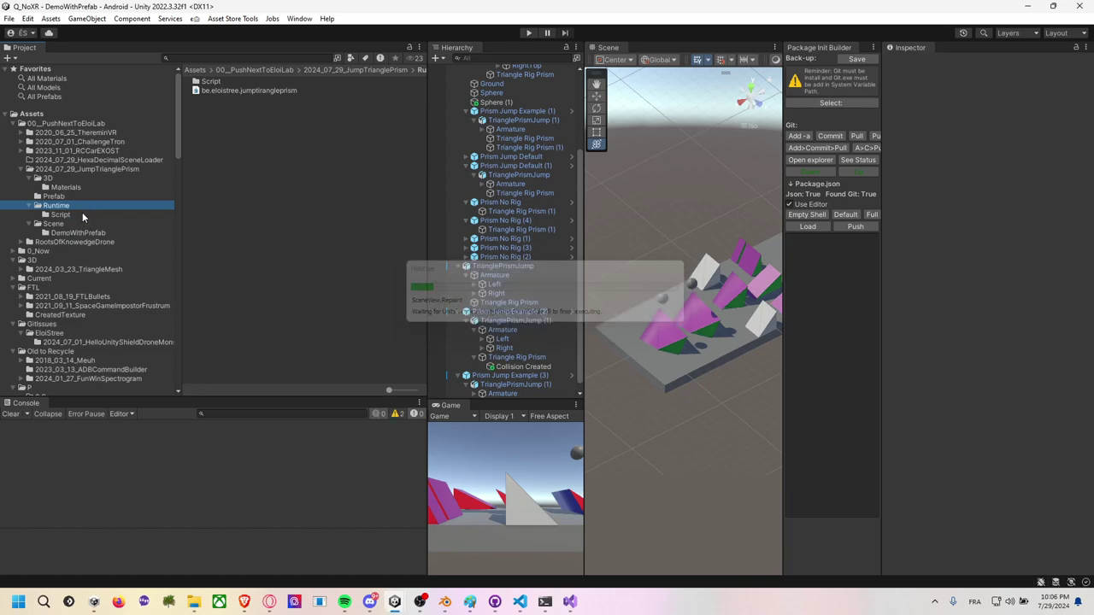
click(83, 214)
click(103, 206)
click(238, 91)
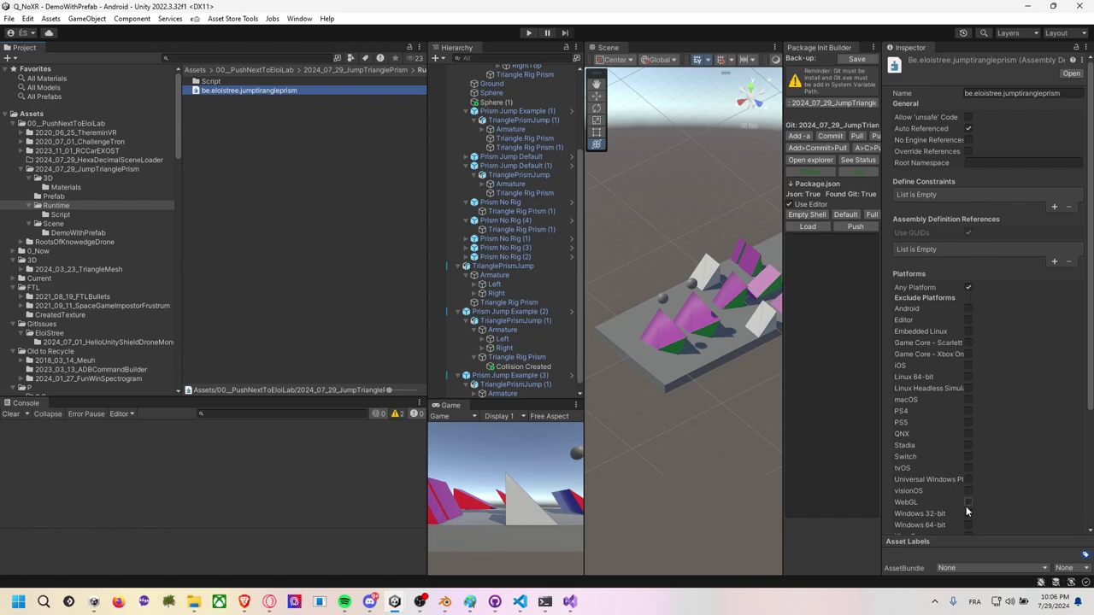
click(1056, 269)
click(1071, 255)
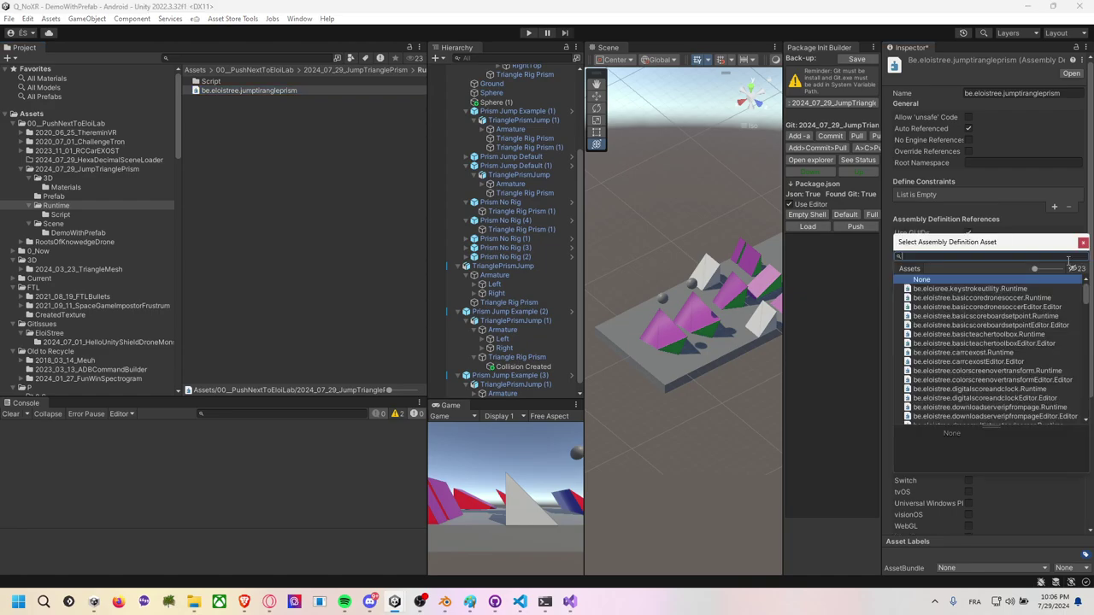
text(math)
key(BackSpace)
key(BackSpace)
key(BackSpace)
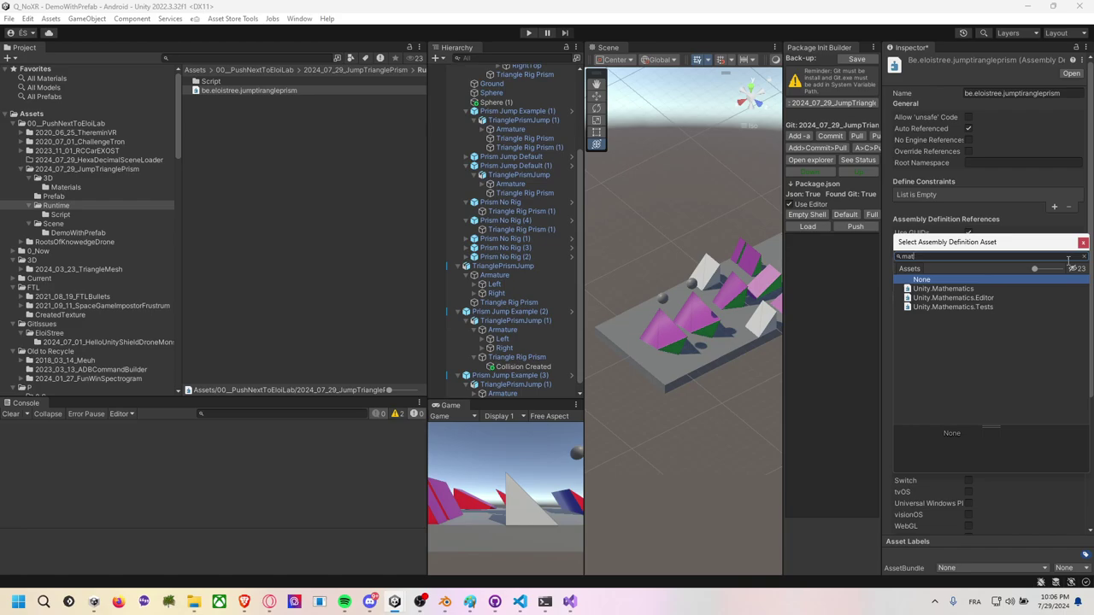
text(textme)
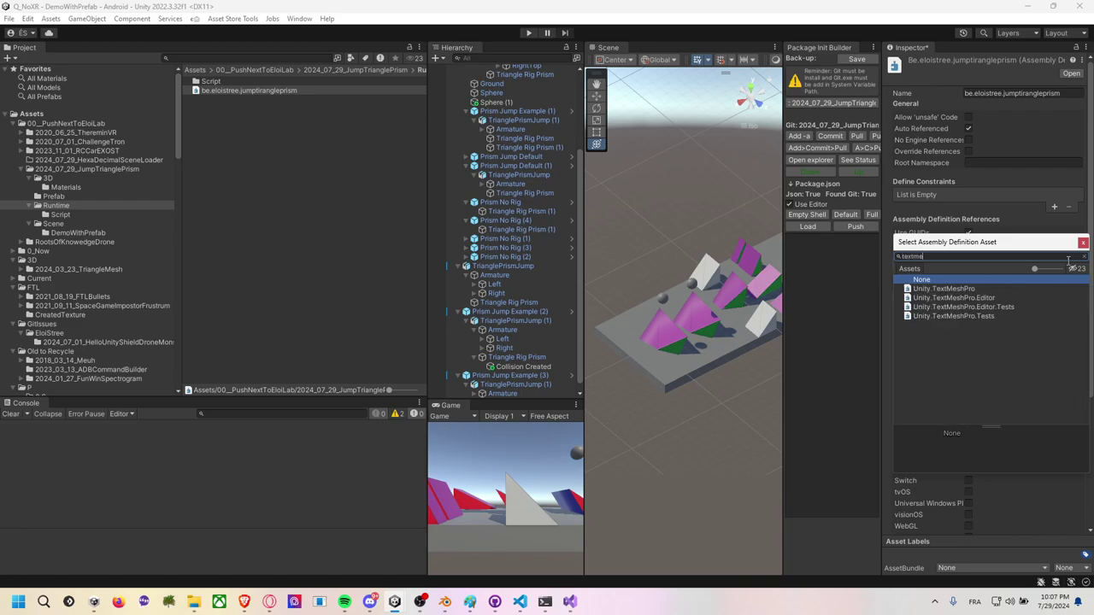
key(Return)
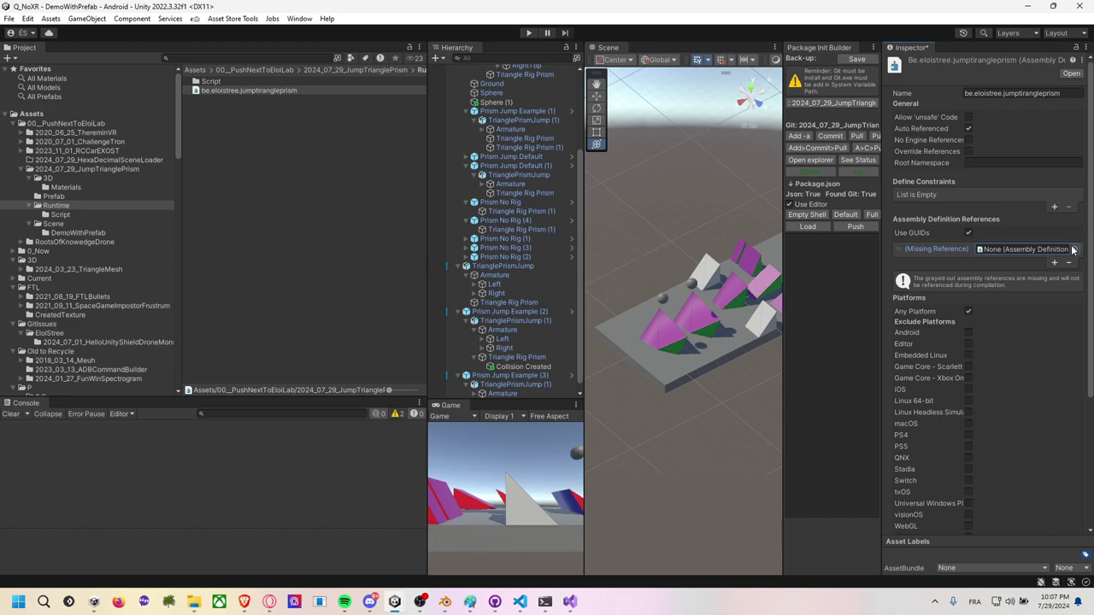
click(1074, 249)
text(textmesh)
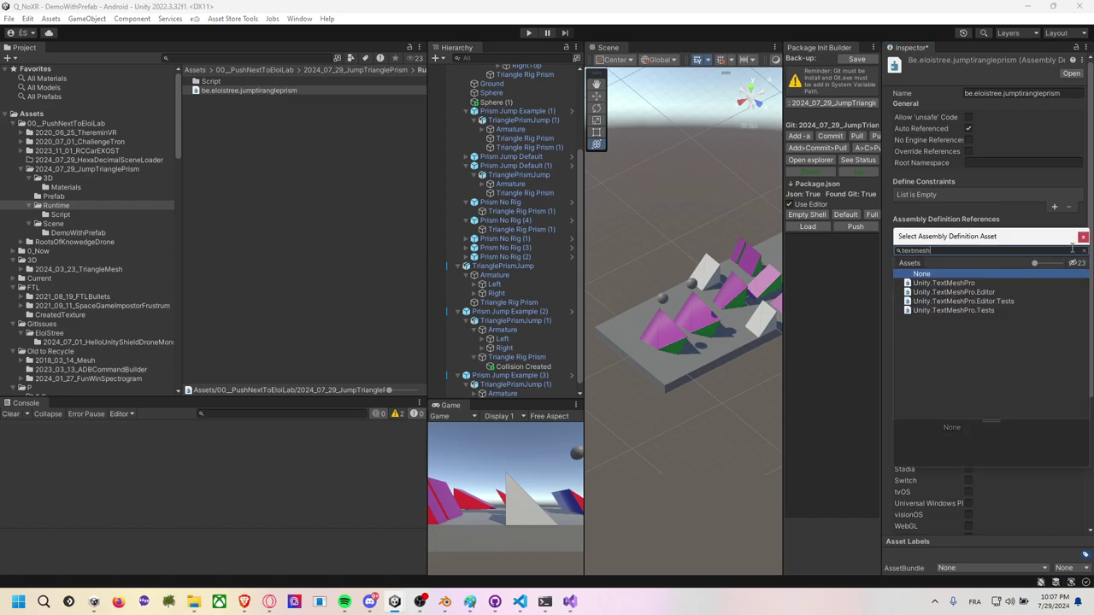
key(Down)
key(Return)
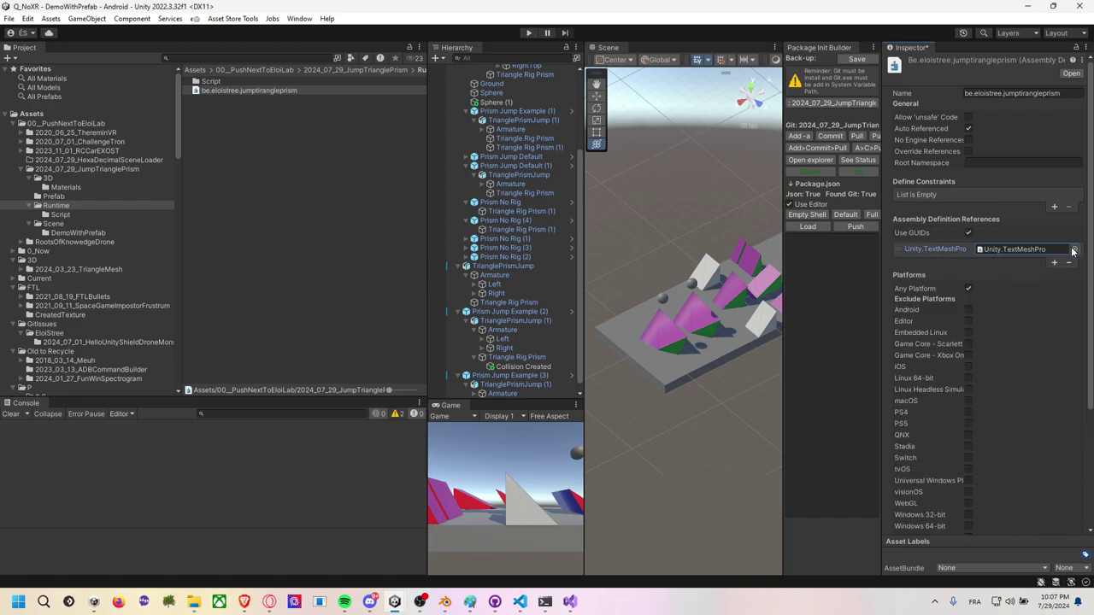
click(1074, 250)
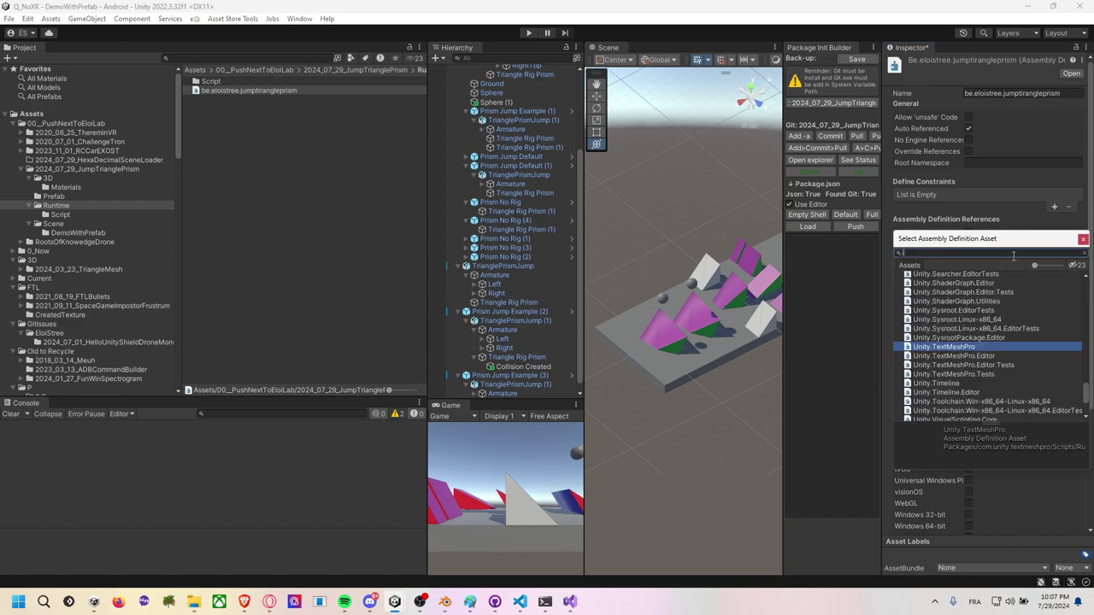
text(input)
key(Down)
key(Down)
key(Down)
key(Down)
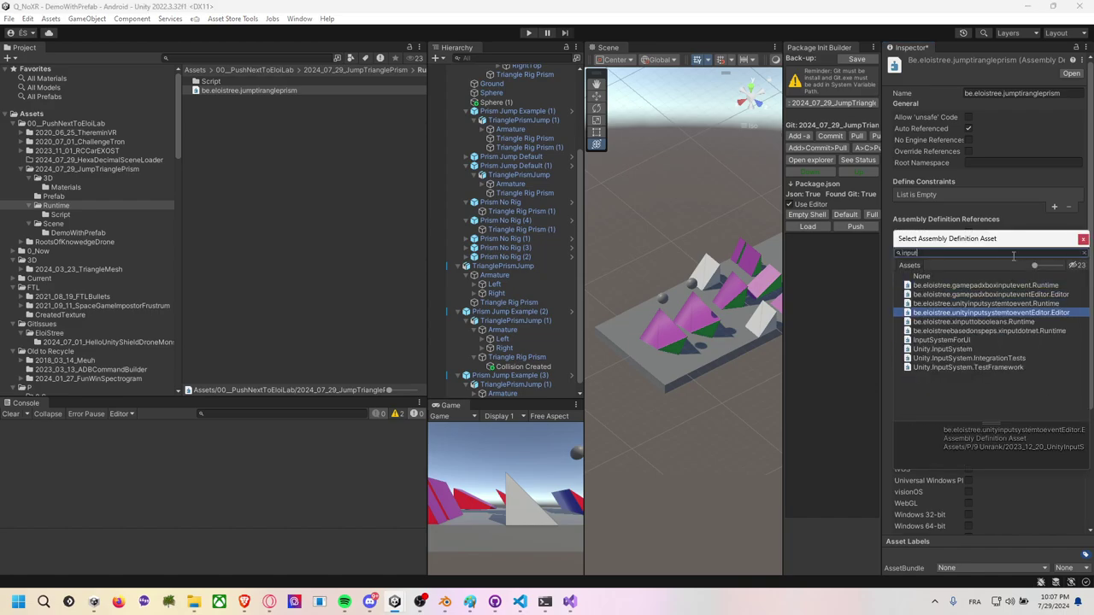
key(Down)
key(Down)
key(Down)
key(Down)
key(Return)
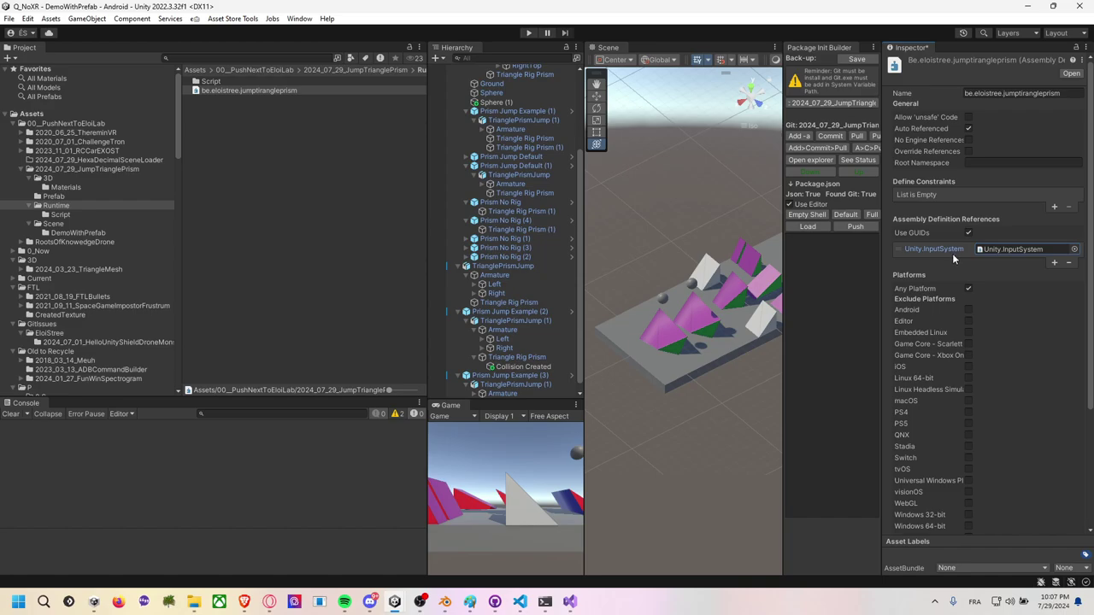
click(1068, 262)
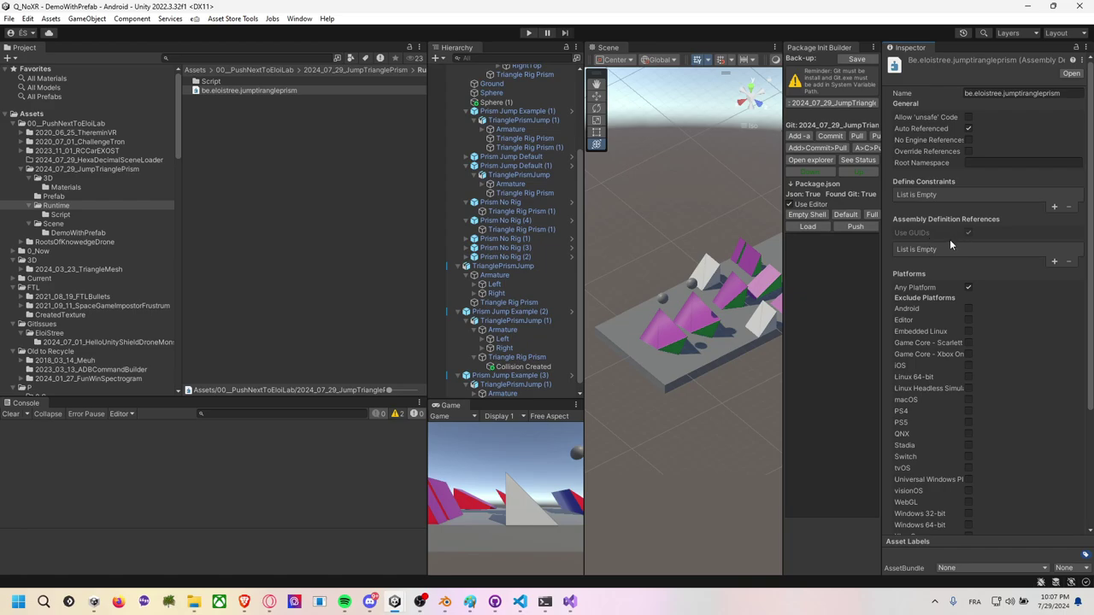
Check git status, stage everything and commit it as "add assembly"
click(286, 91)
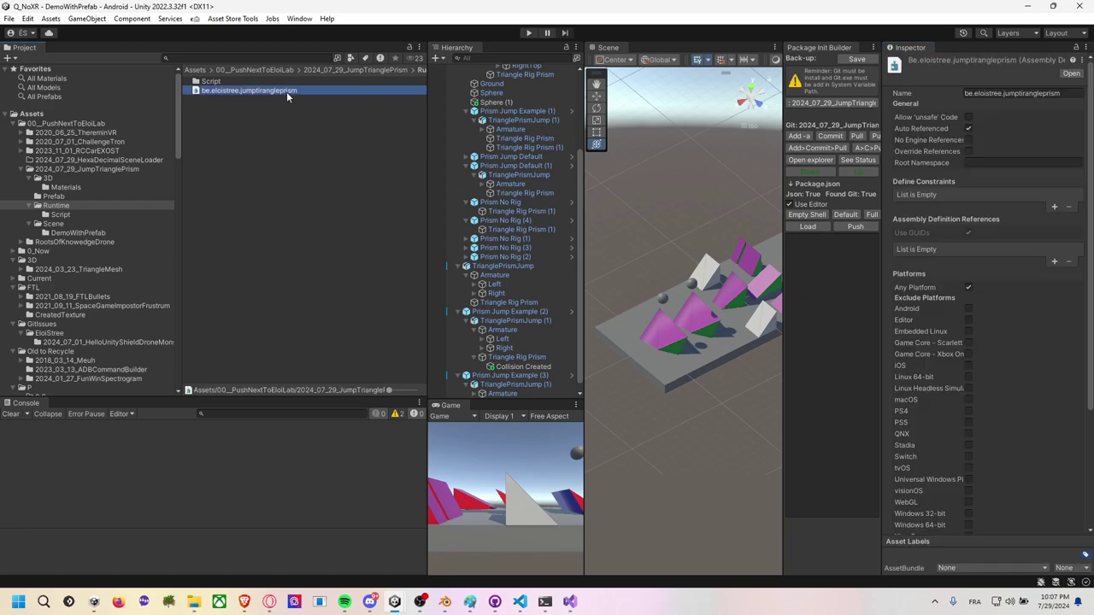
key(alt+Tab)
key(alt+Tab)
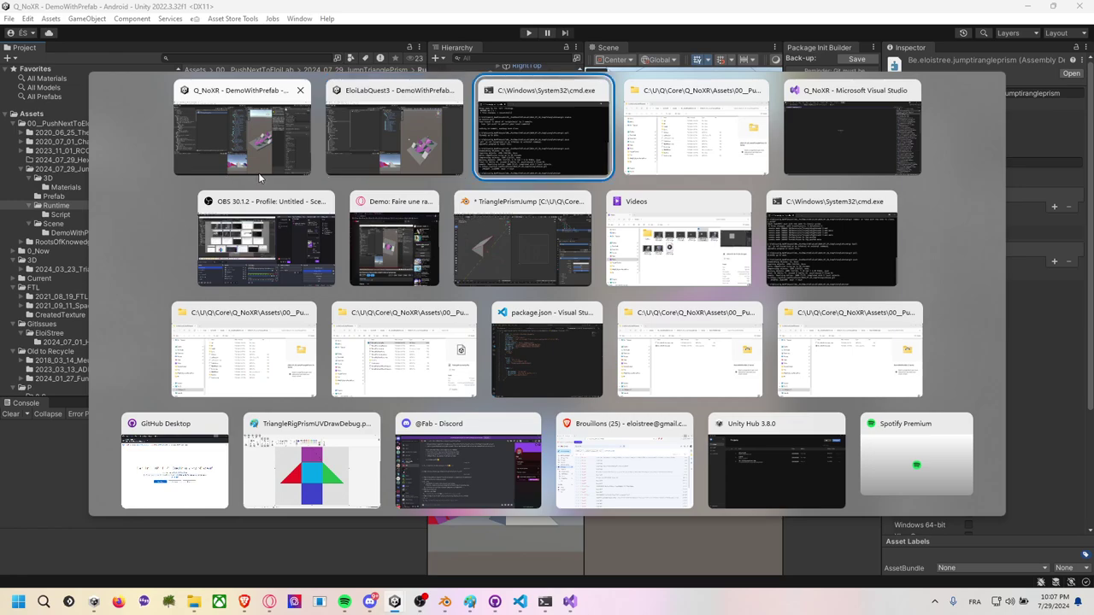
text(git status)
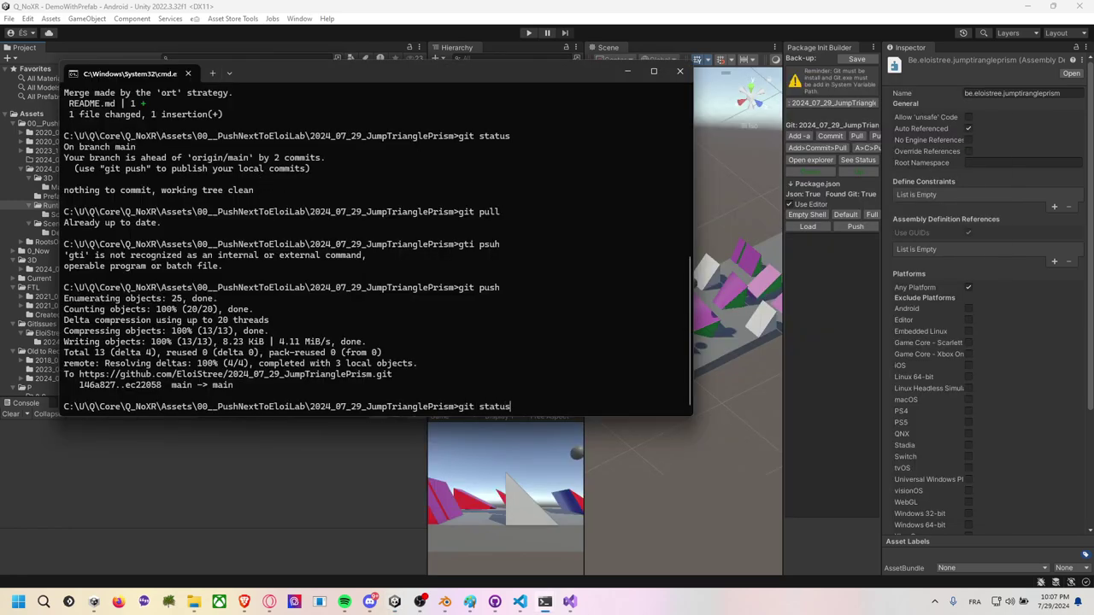
key(Return)
text(gti)
key(BackSpace)
key(BackSpace)
key(BackSpace)
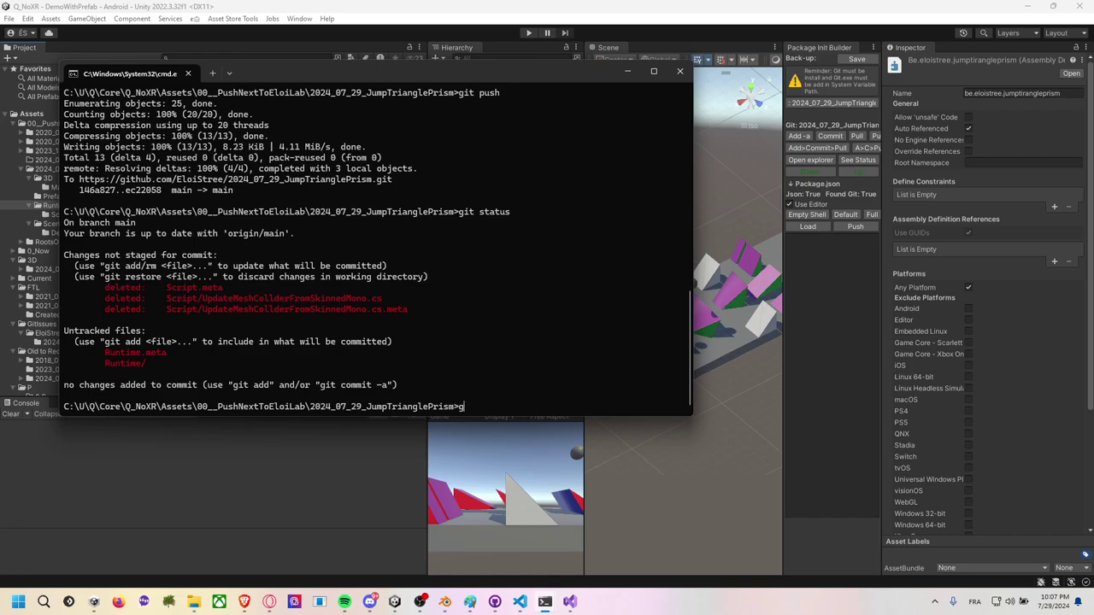
text(it add .)
key(Return)
text(git co)
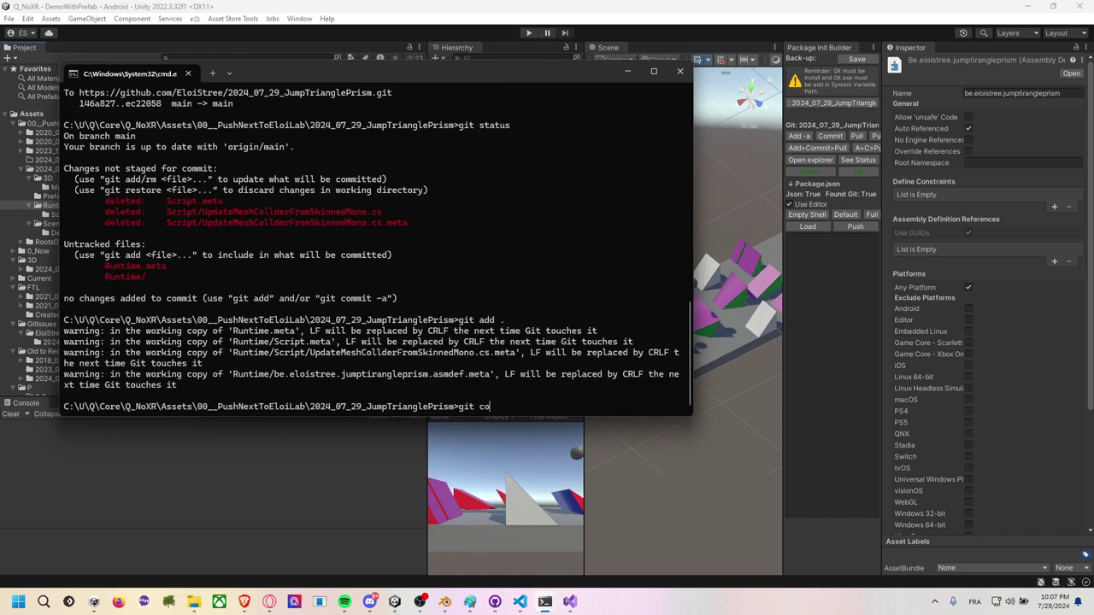
text(mmit -m ")
text(add asse)
text(mbly")
key(Return)
Pull, push the "add assembly" commit to GitHub, and confirm a clean git status
text(gi)
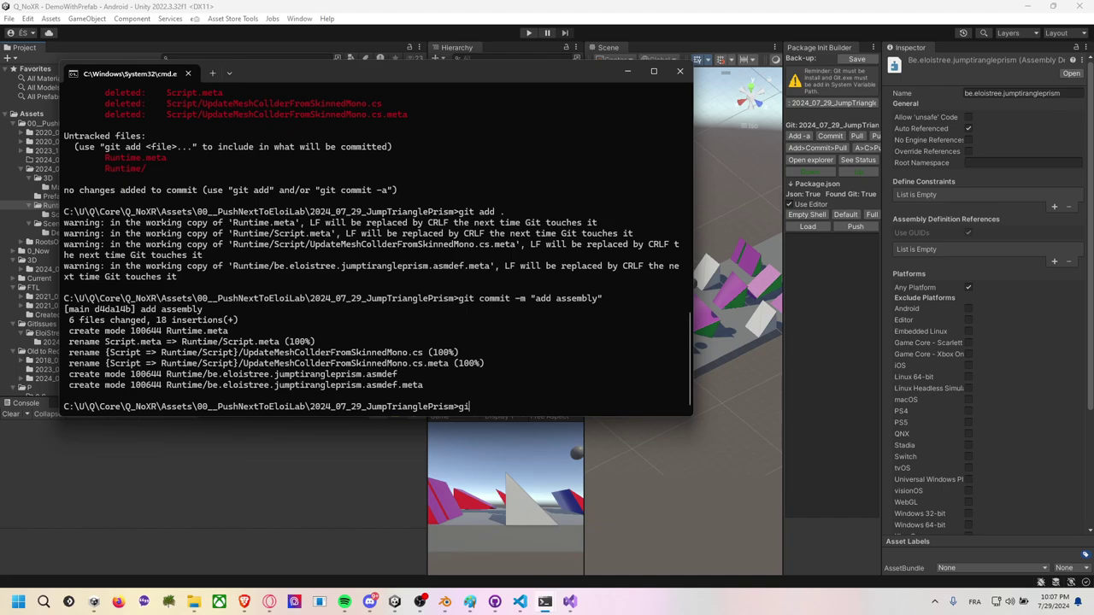
text(t pull)
key(Return)
text(git p)
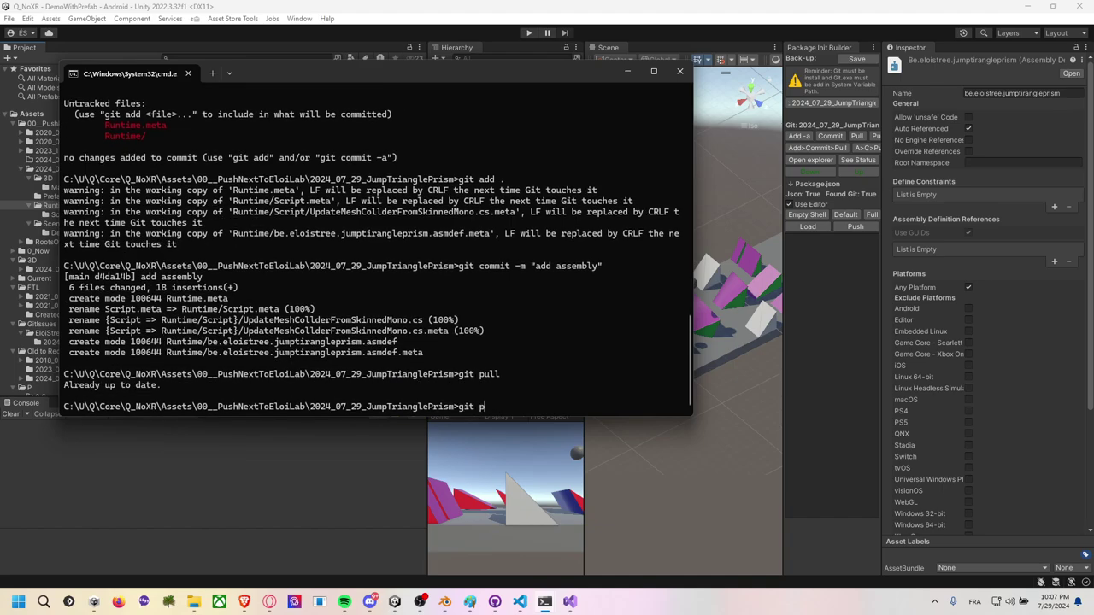
text(ush)
key(Return)
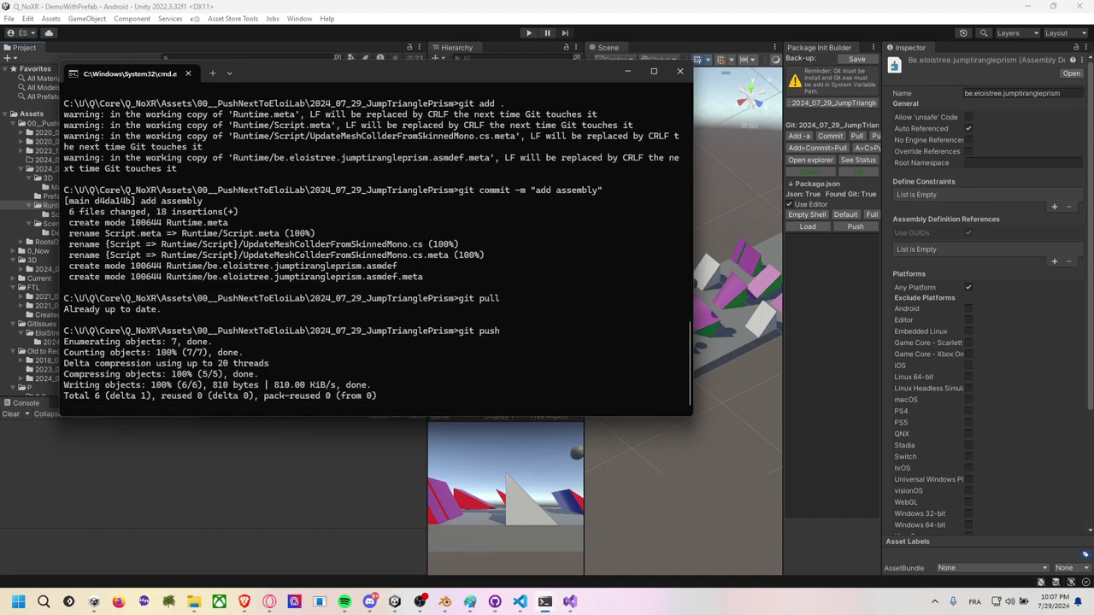
text(git status)
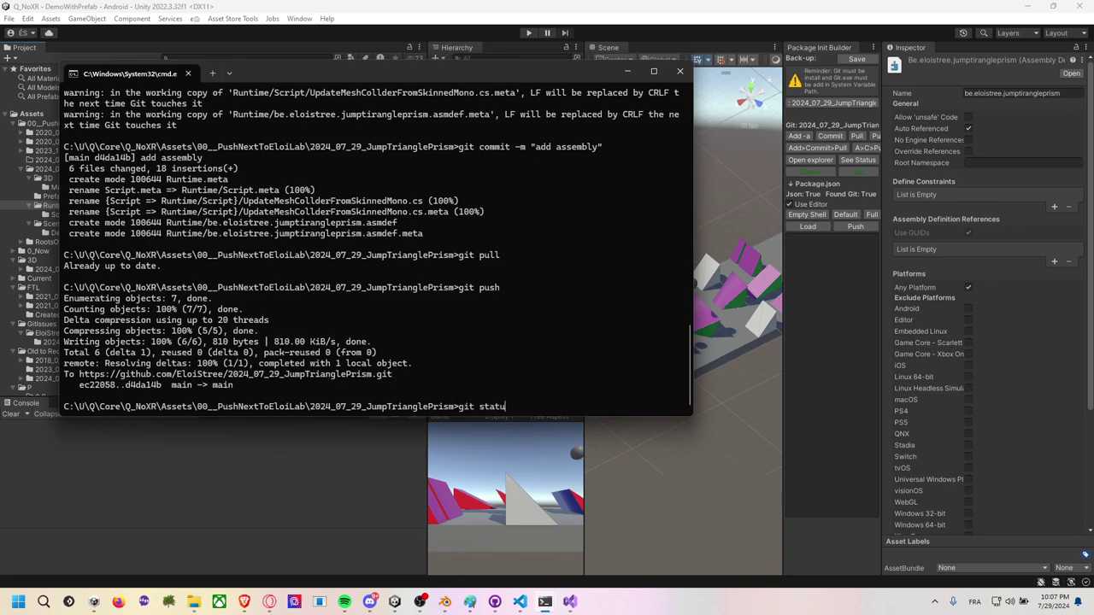
key(Return)
key(alt+Tab)
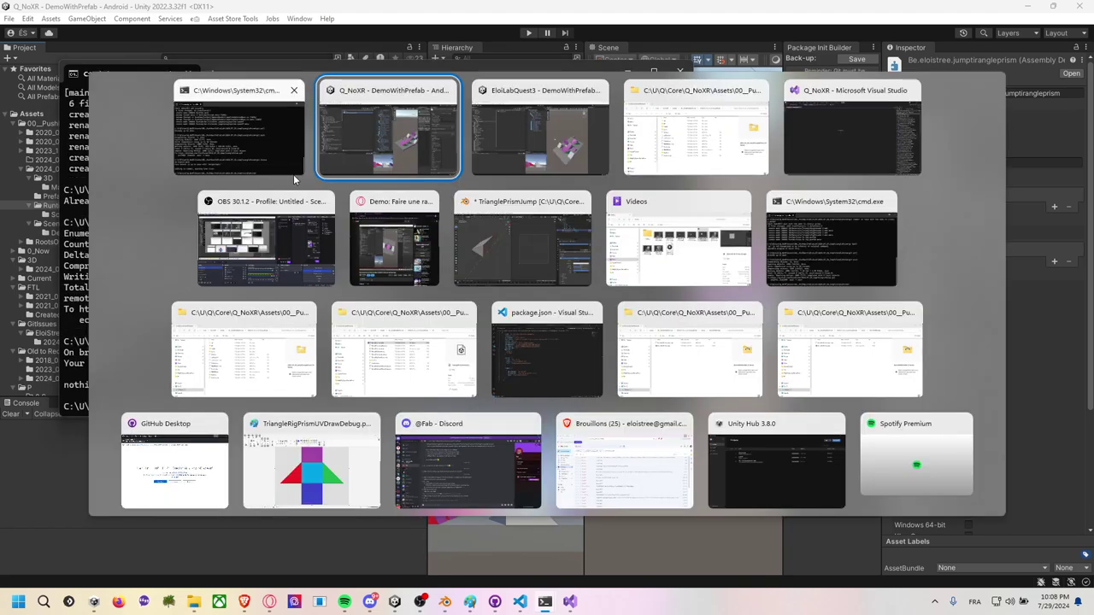
Update Prism Jumper in the EloiLabQuest3 project and select Triangle Rig Prism (1) in the scene
key(alt+Tab)
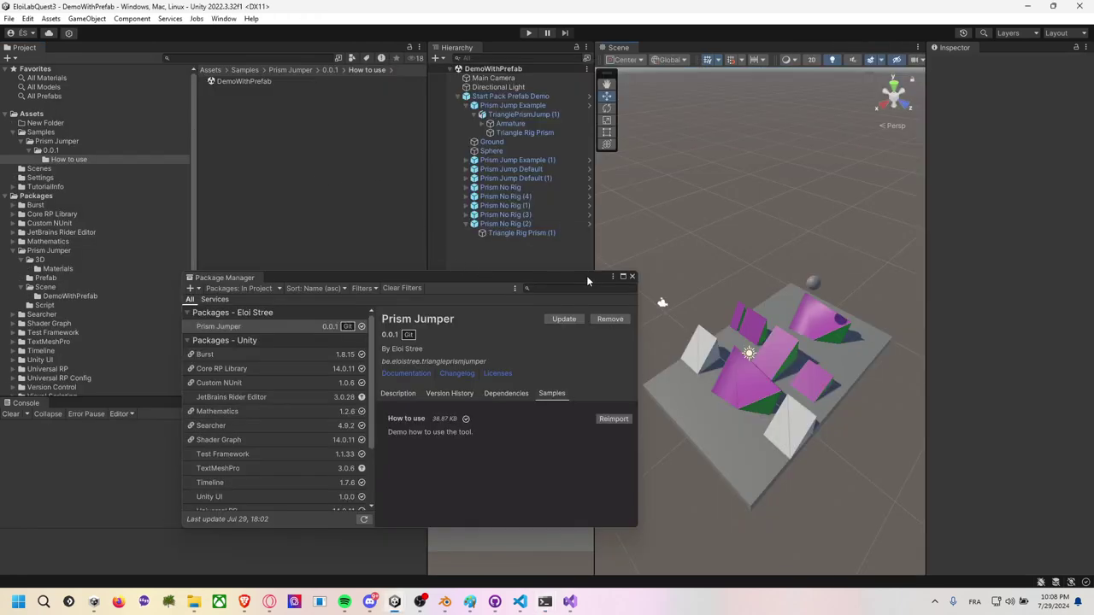
click(564, 320)
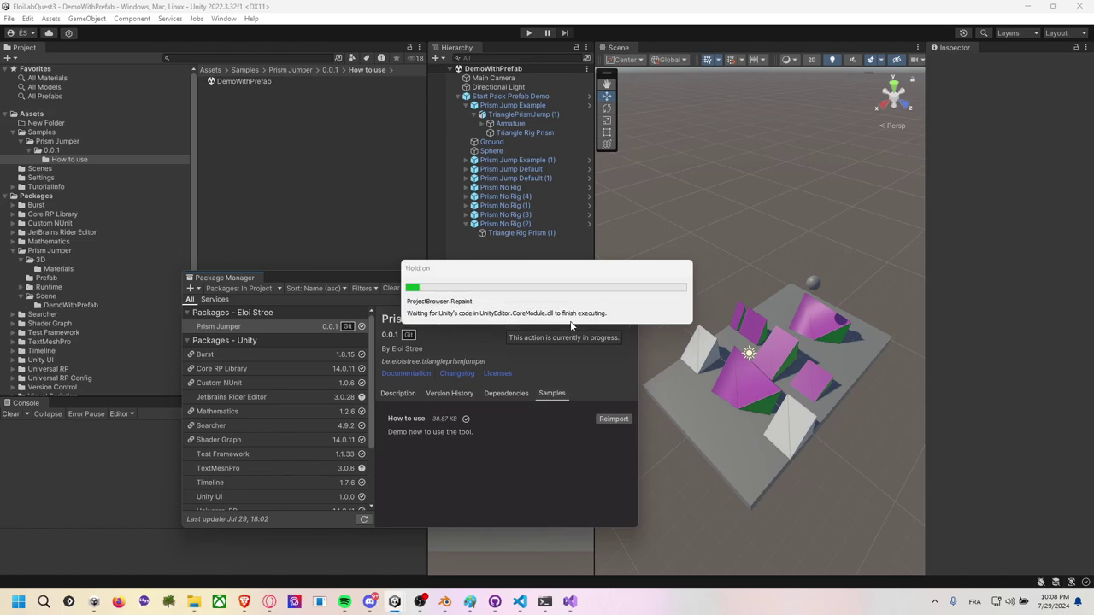
click(825, 318)
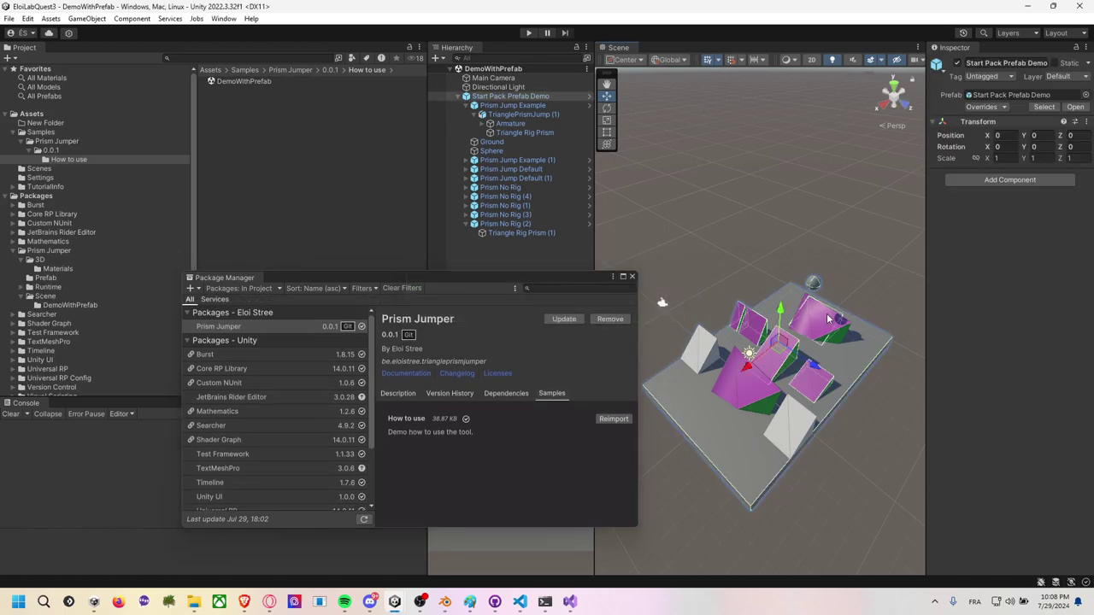
click(829, 321)
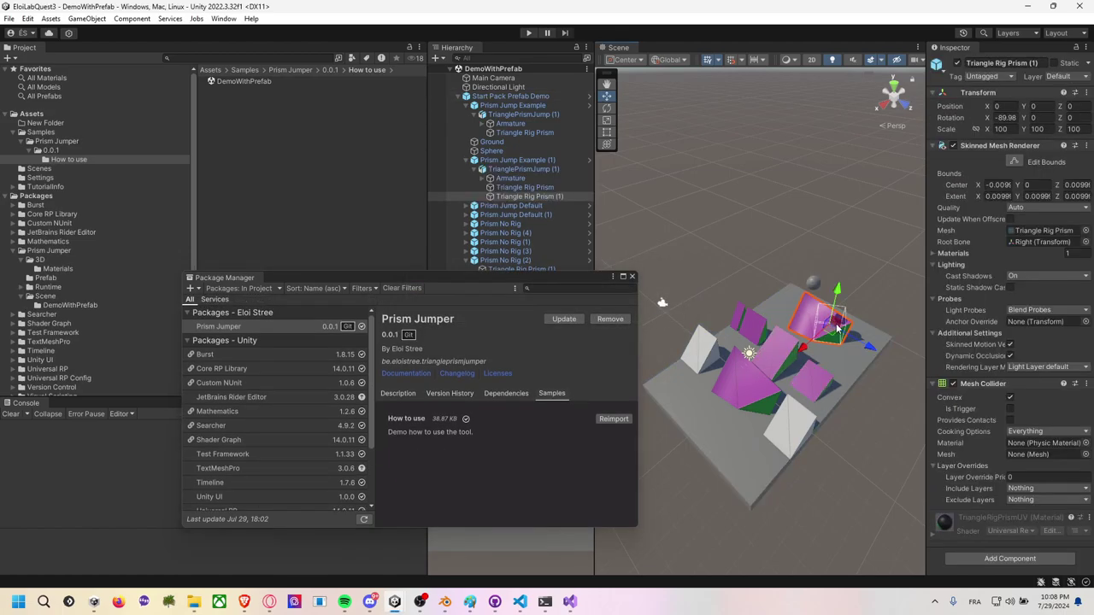
Run Update Mesh on Triangle Rig Prism, creating a Collision Created child with a Mesh Collider
click(522, 134)
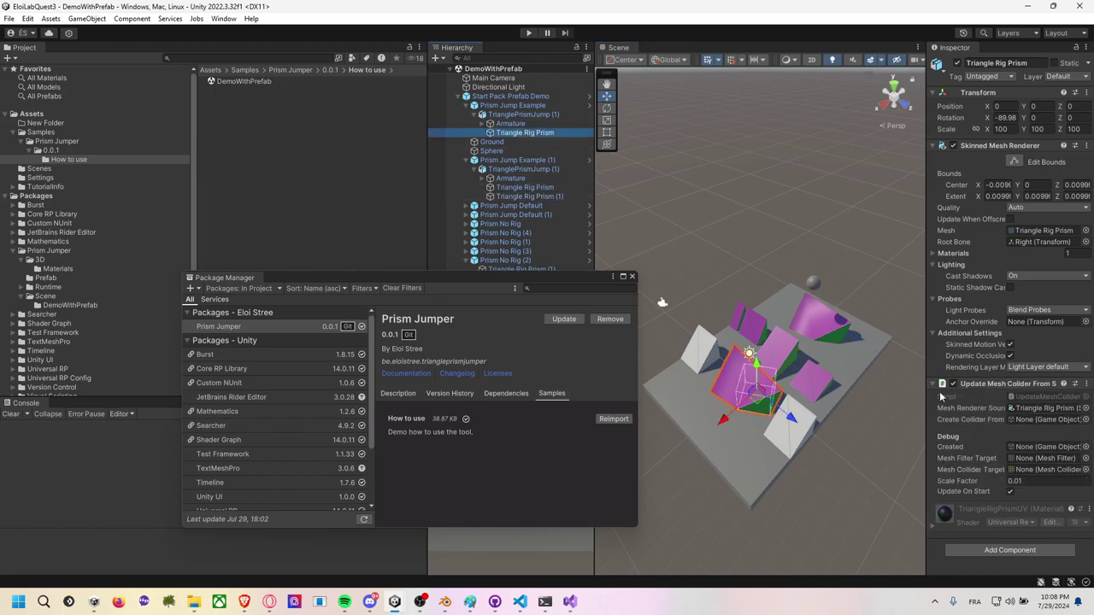
right_click(989, 385)
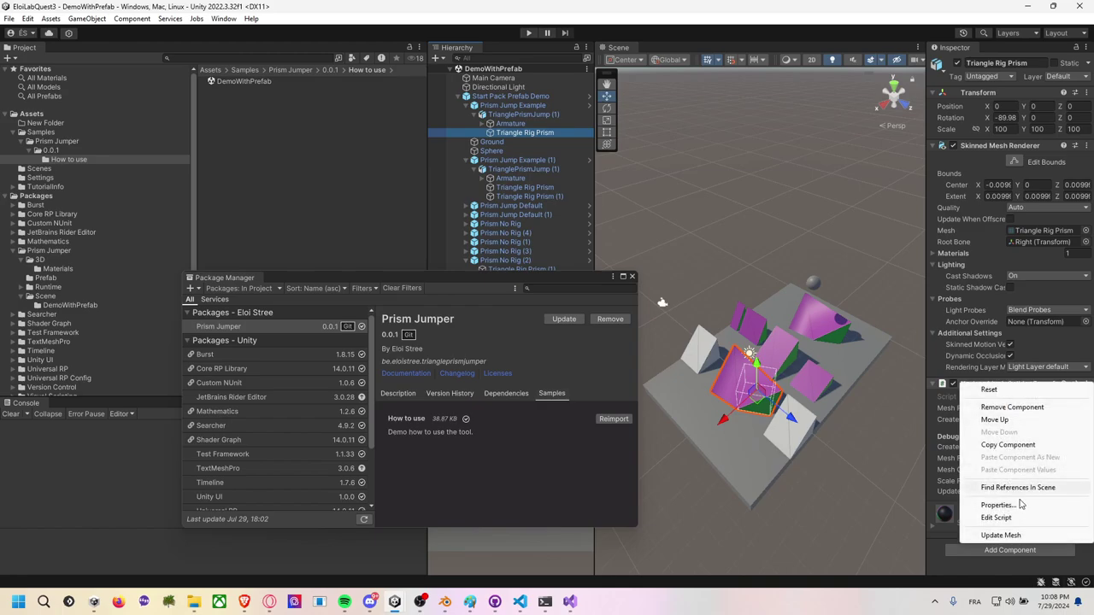
click(1009, 534)
key(f)
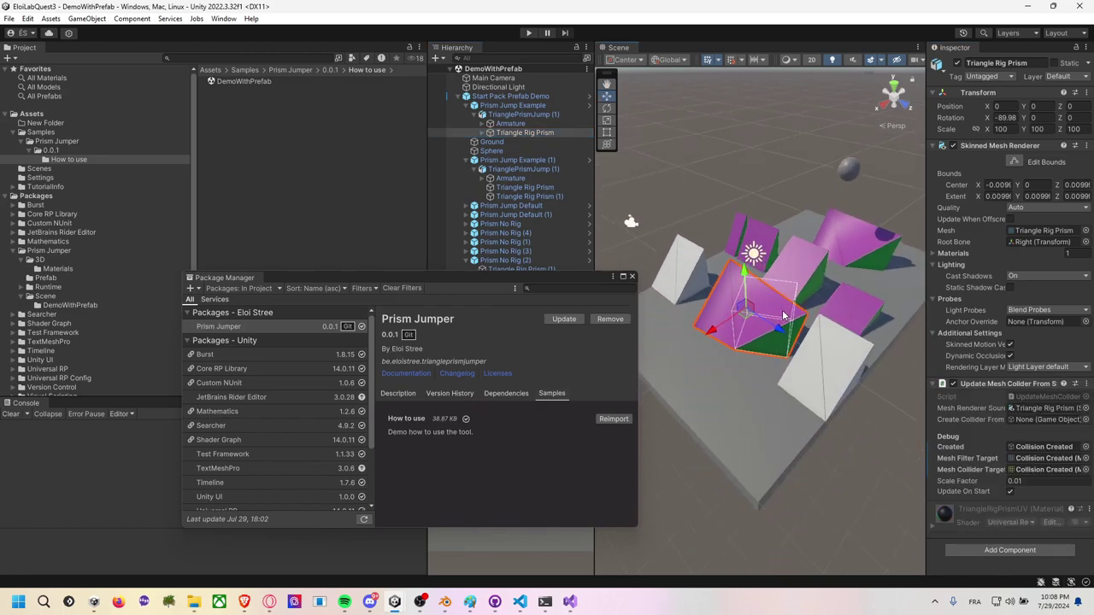
click(482, 133)
click(526, 141)
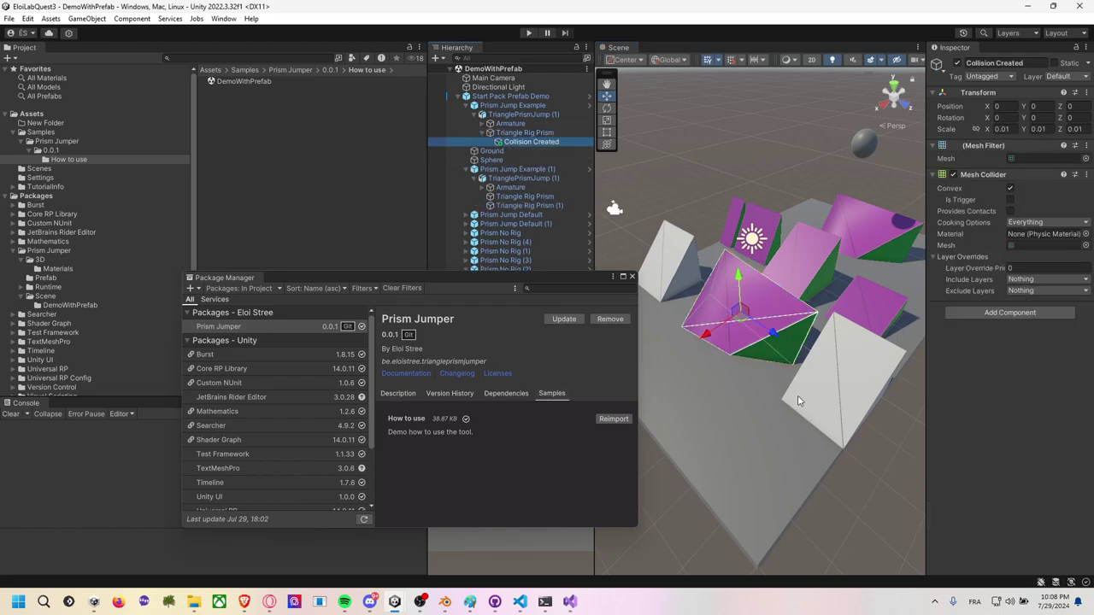
In the Q_NoXR project, clear the Console, select Prism Jump Example (2) and enter Play mode
key(alt+Tab)
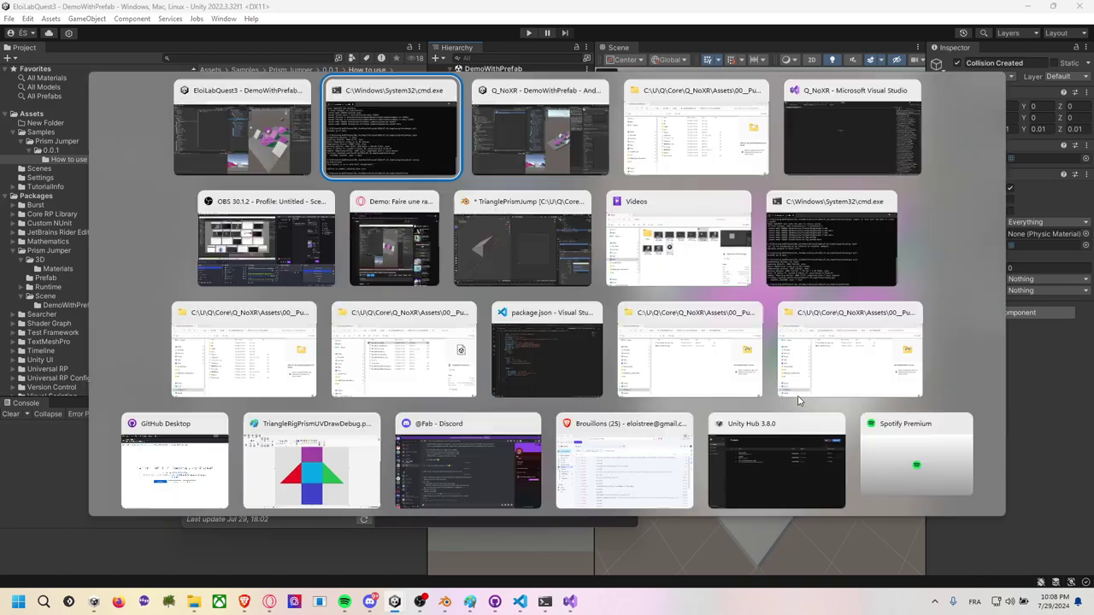
key(alt+Tab)
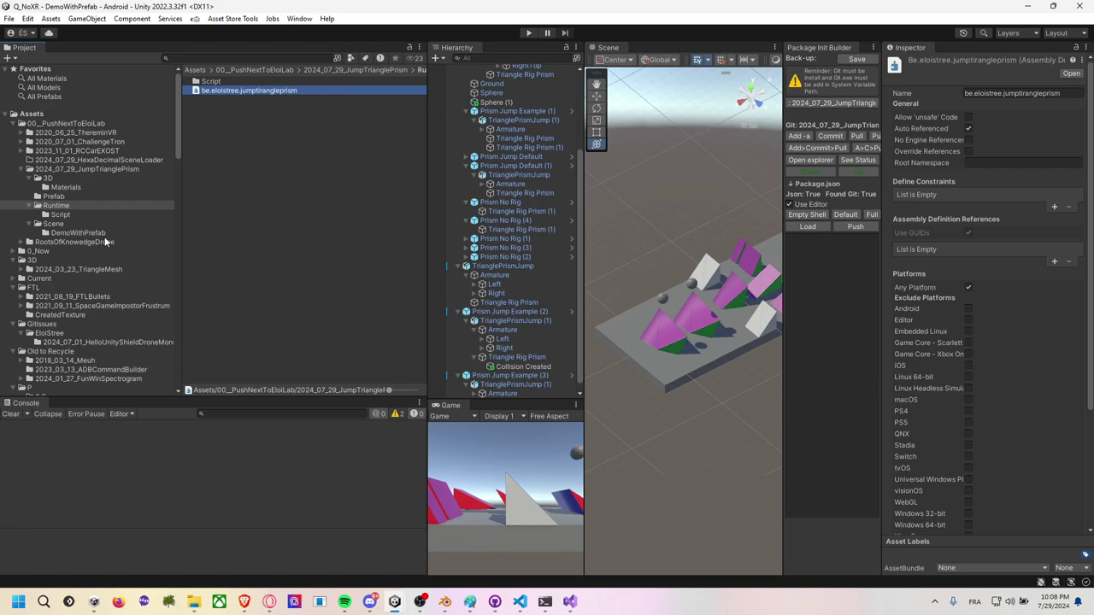
click(99, 205)
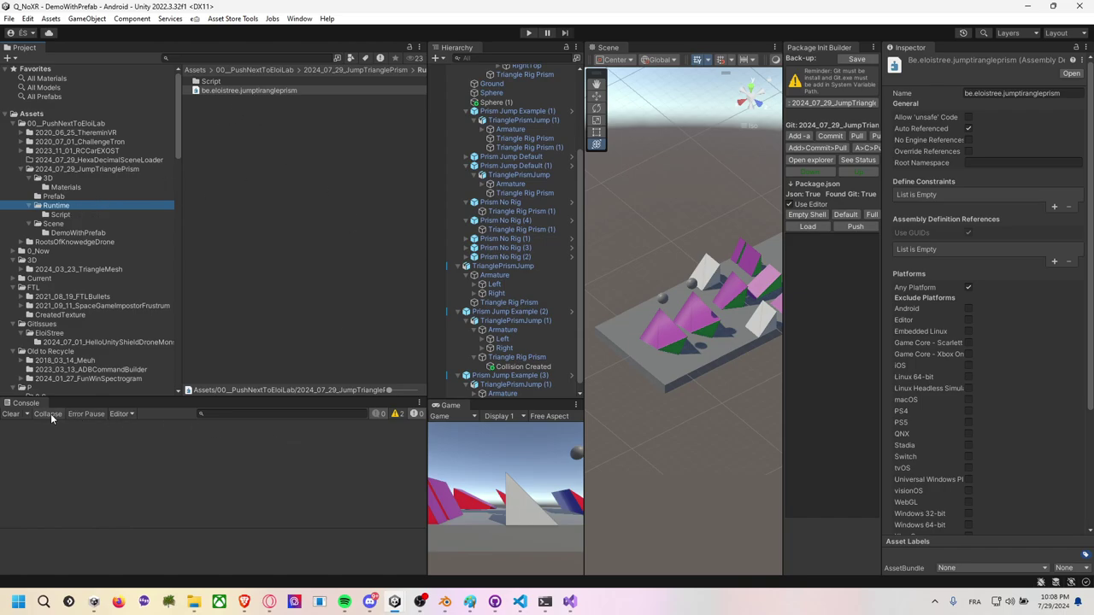
click(11, 414)
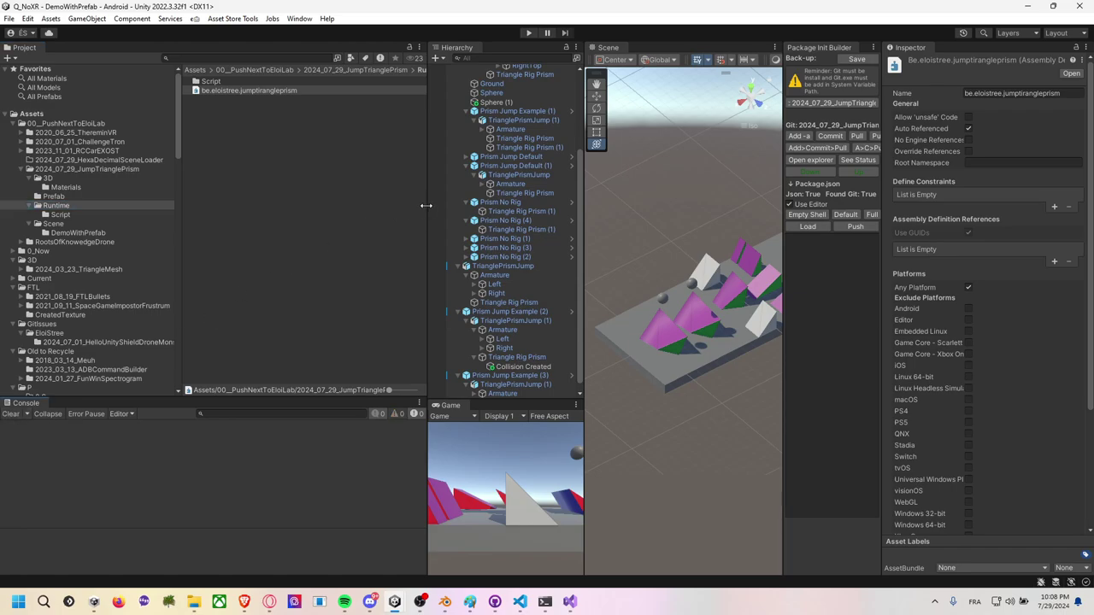
drag(425, 205, 383, 205)
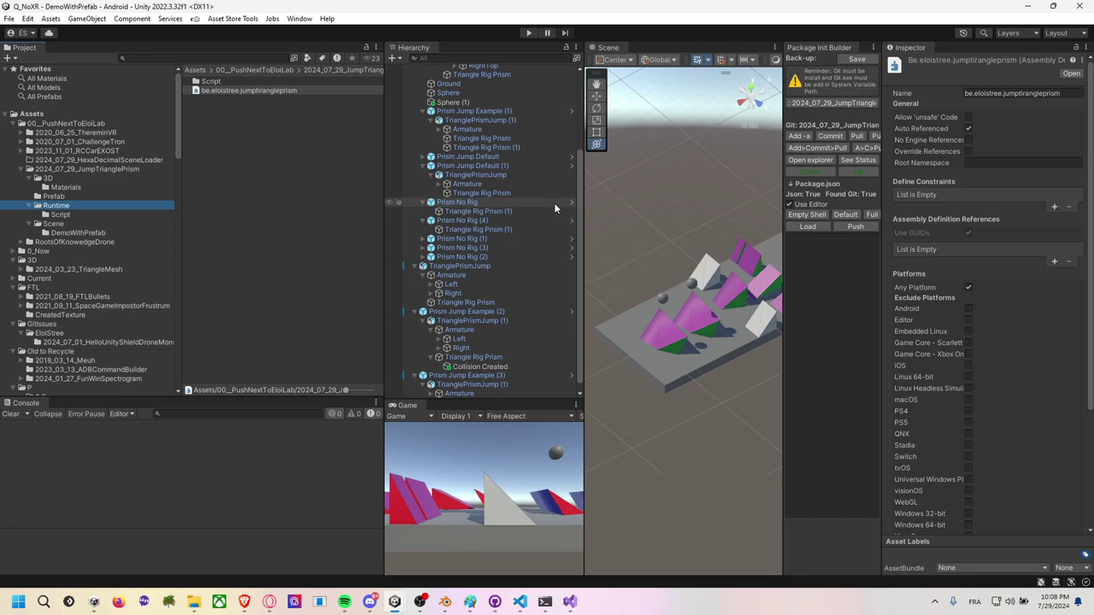
click(118, 169)
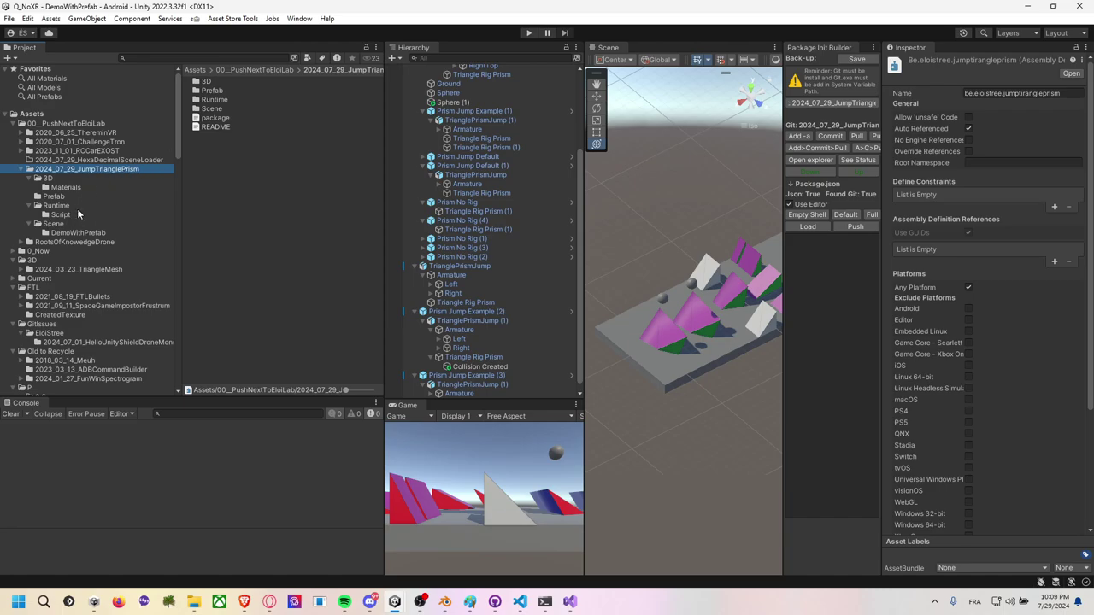
click(699, 315)
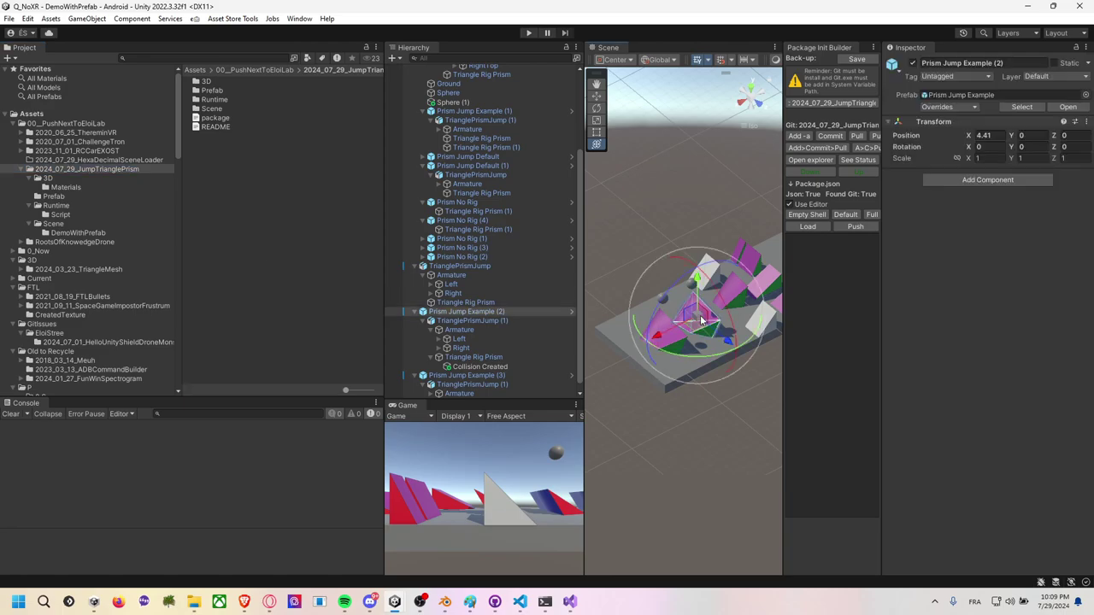
mouse_move(699, 316)
alt+mouse_down()
mouse_move(633, 306)
mouse_move(788, 224)
alt+mouse_up()
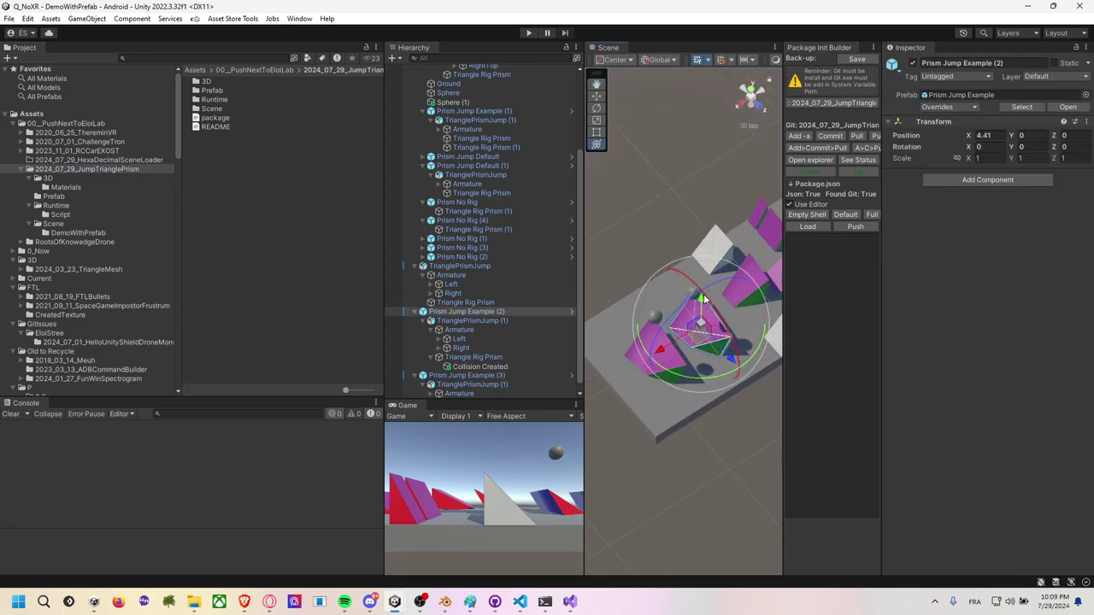
click(528, 32)
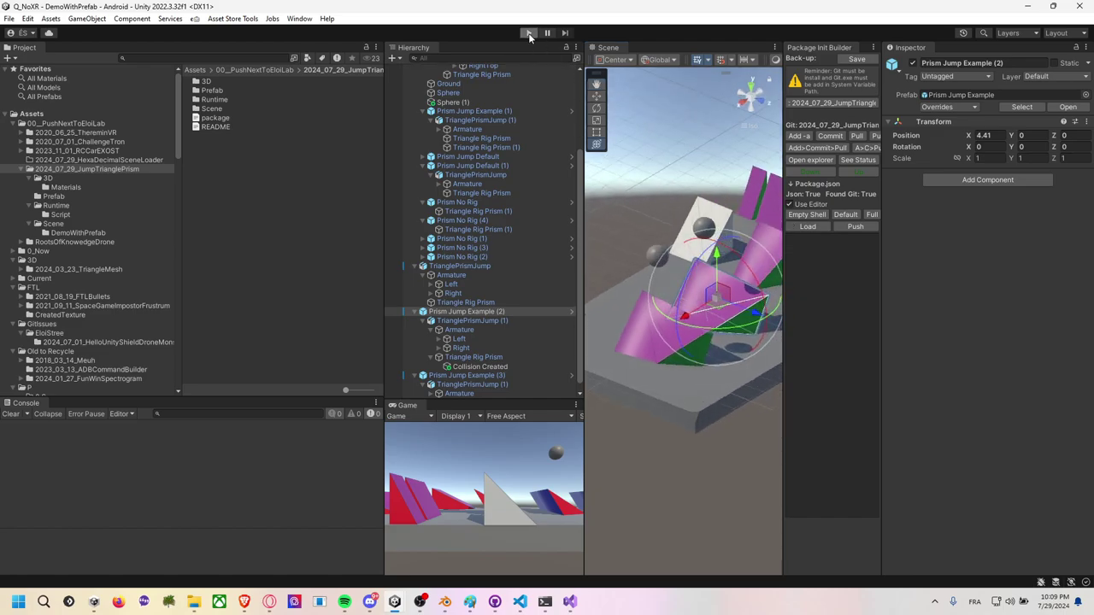